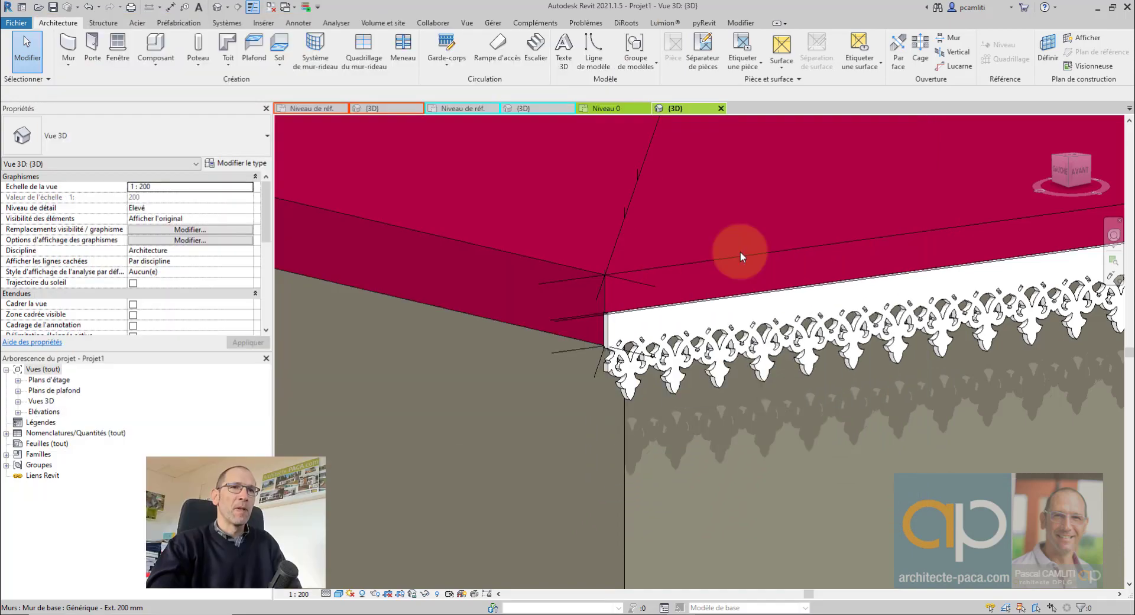
# Orbit the 3D view to inspect the 125-Lambrequin-Bois frieze and its Générique - Ext. 200 mm wall.
pyautogui.click(748, 343)
pyautogui.keyDown('shift'); pyautogui.moveTo(815, 405); pyautogui.dragTo(811, 433, button='middle'); pyautogui.keyUp('shift')
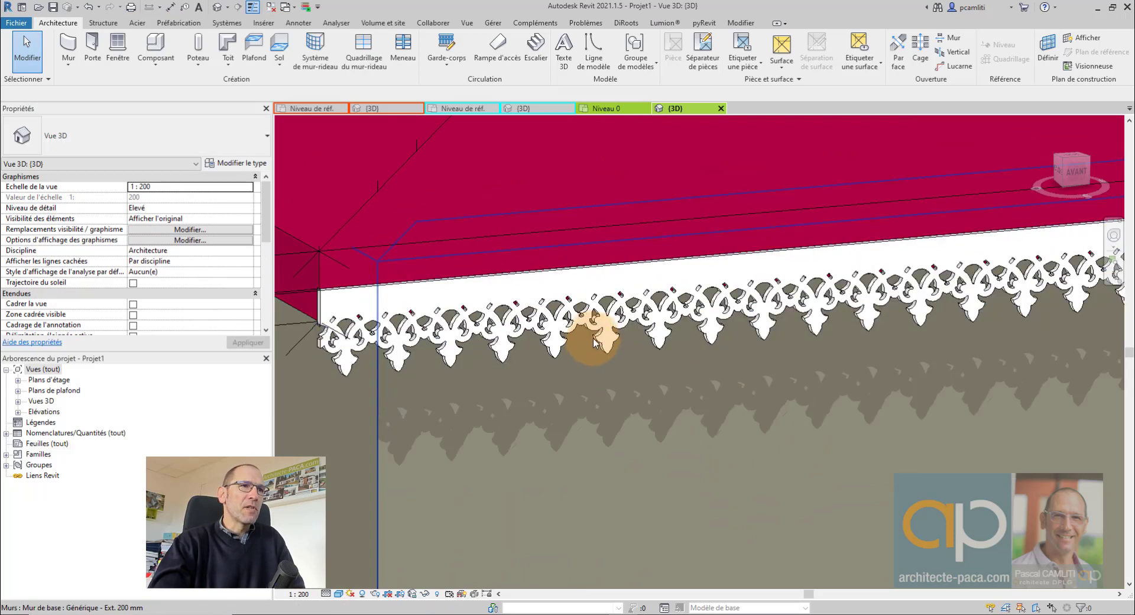
pyautogui.click(600, 319)
pyautogui.press('Escape')
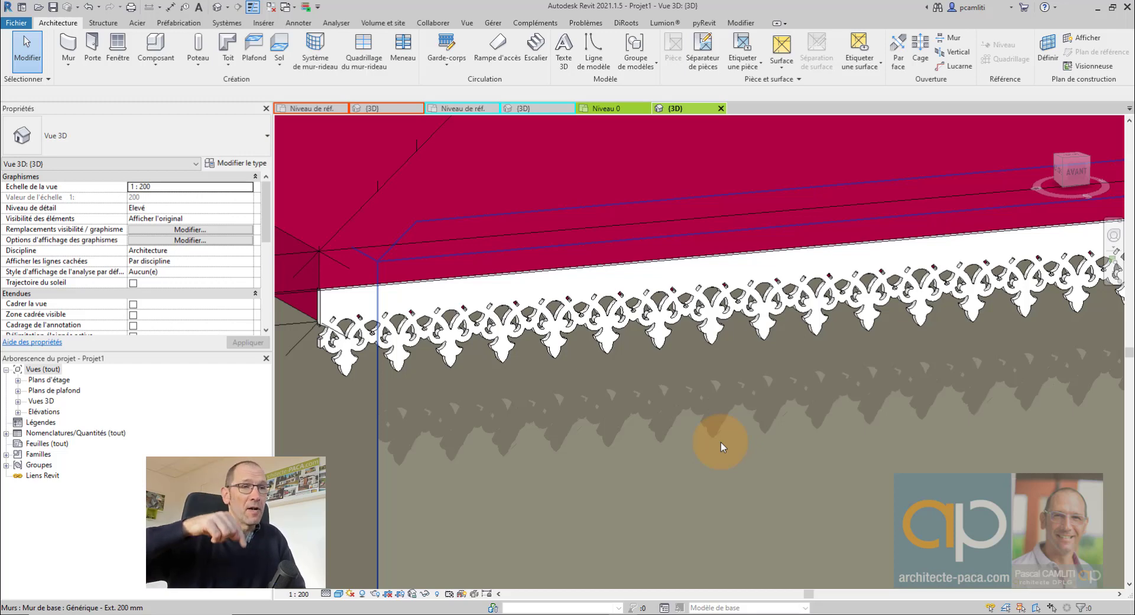
pyautogui.click(701, 385)
pyautogui.moveTo(606, 387); pyautogui.dragTo(619, 399, button='middle')
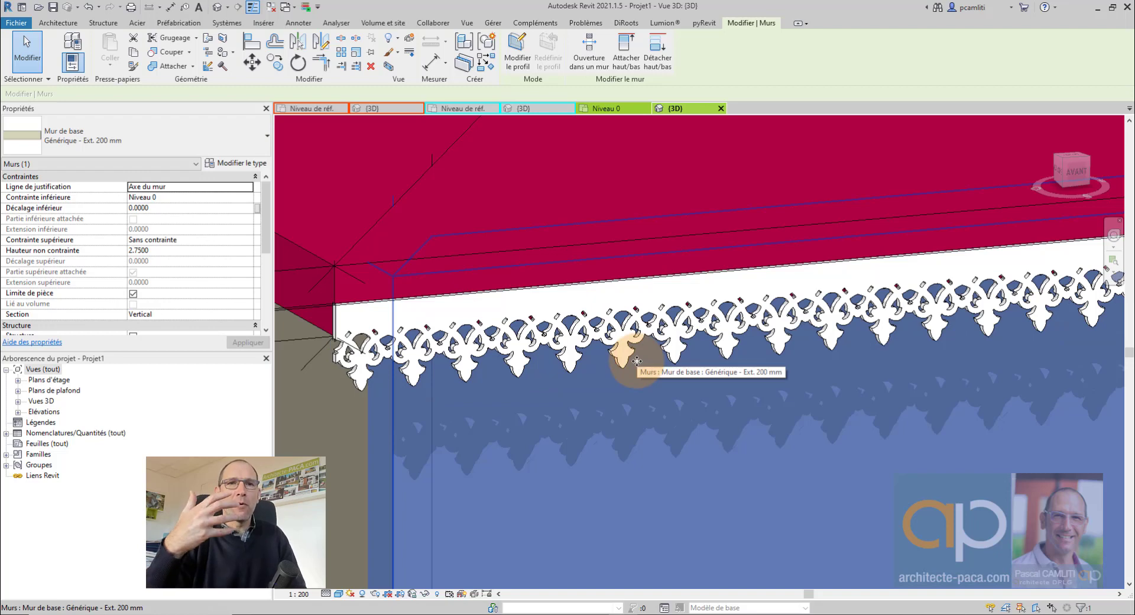
pyautogui.click(300, 107)
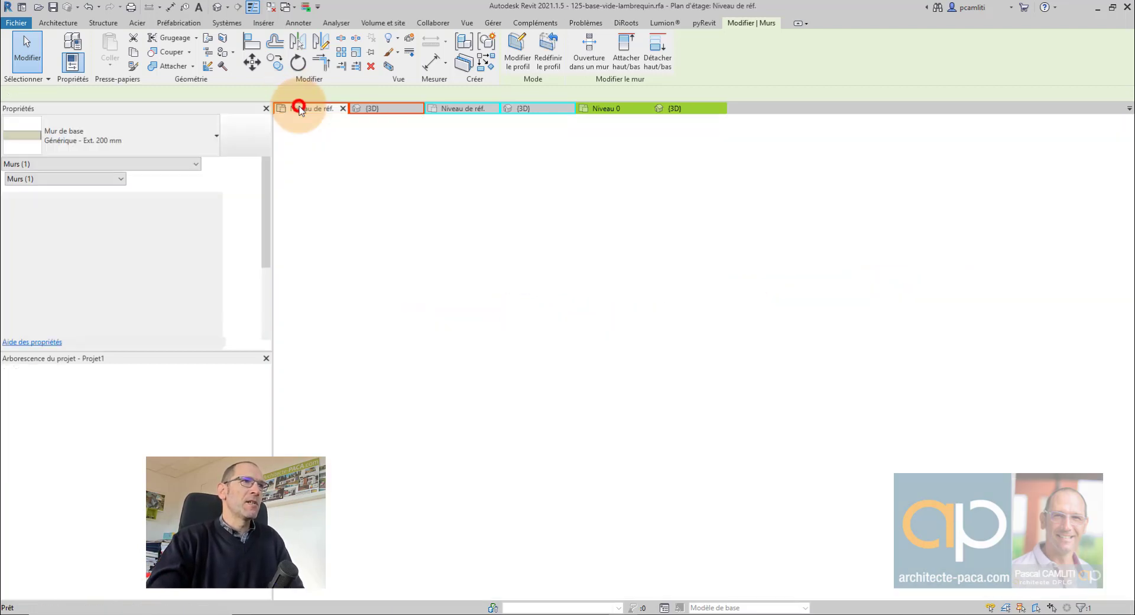
pyautogui.scroll(-3, 759, 381)
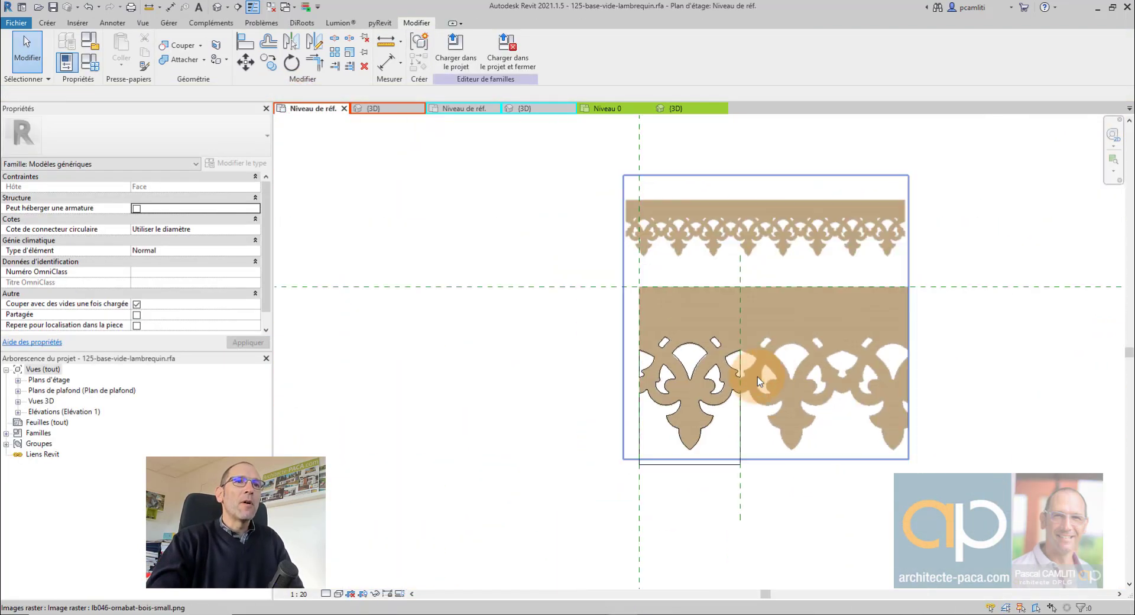
pyautogui.click(914, 381)
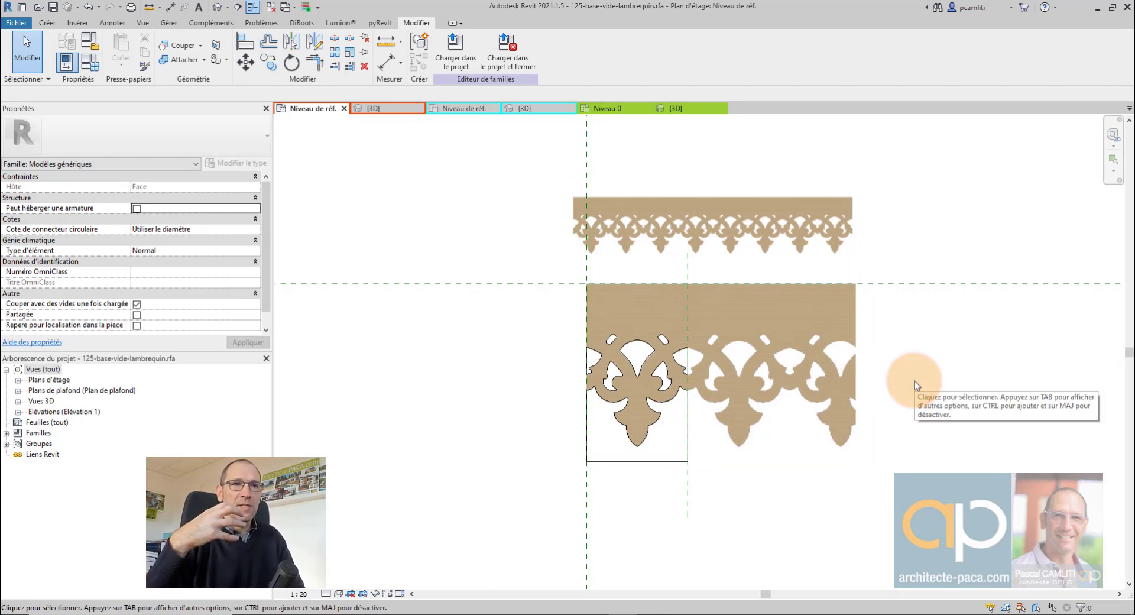
pyautogui.click(793, 337)
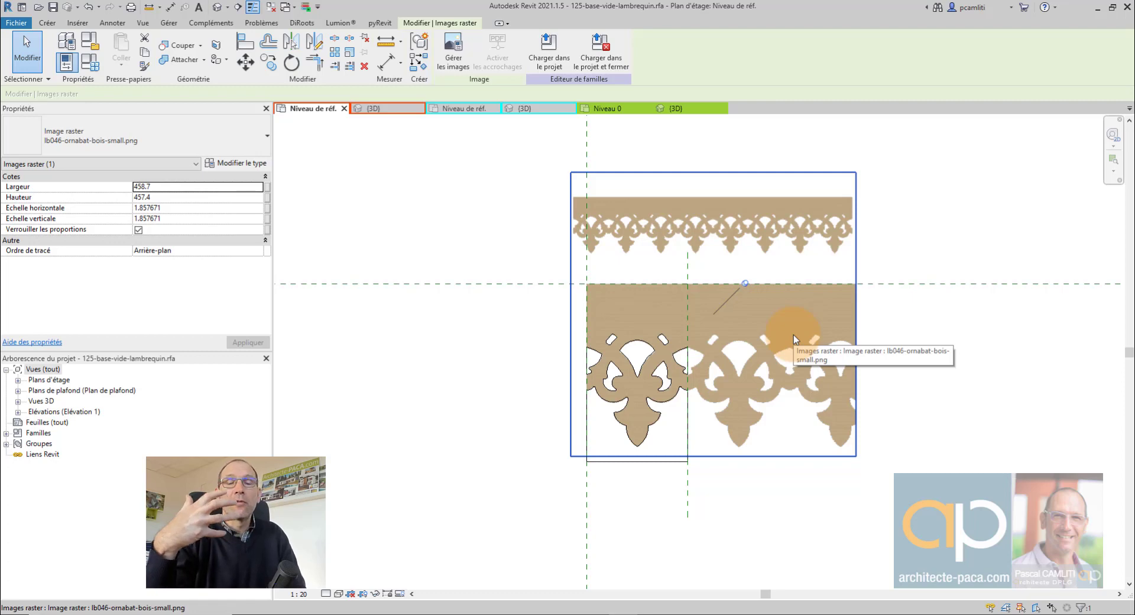
pyautogui.click(468, 202)
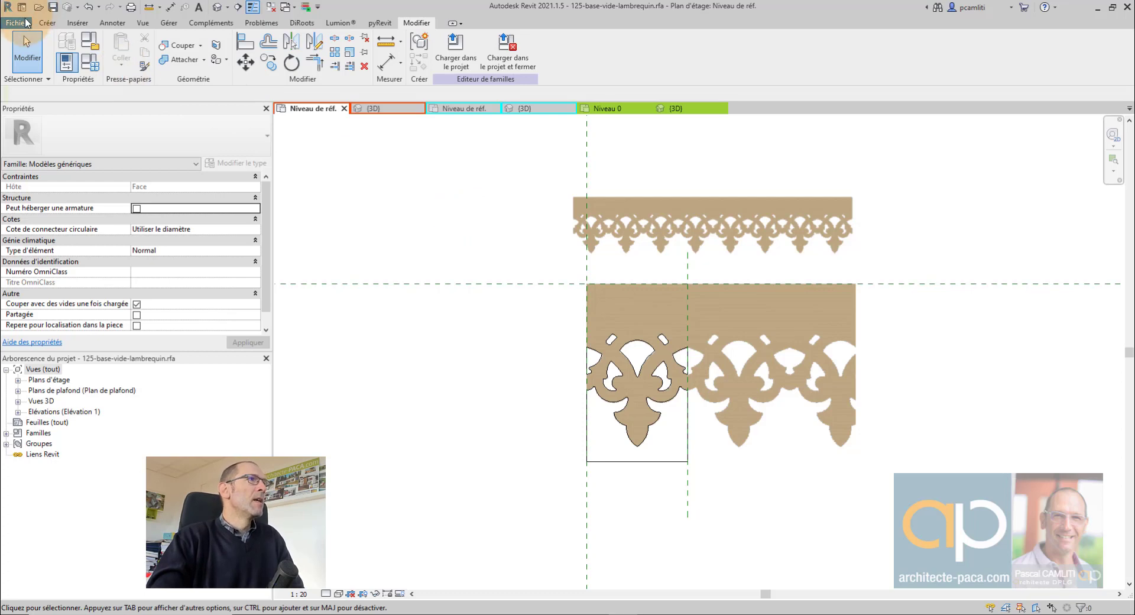
# Create a new family, Famille6, from the Modèle générique métrique template.
pyautogui.click(23, 23)
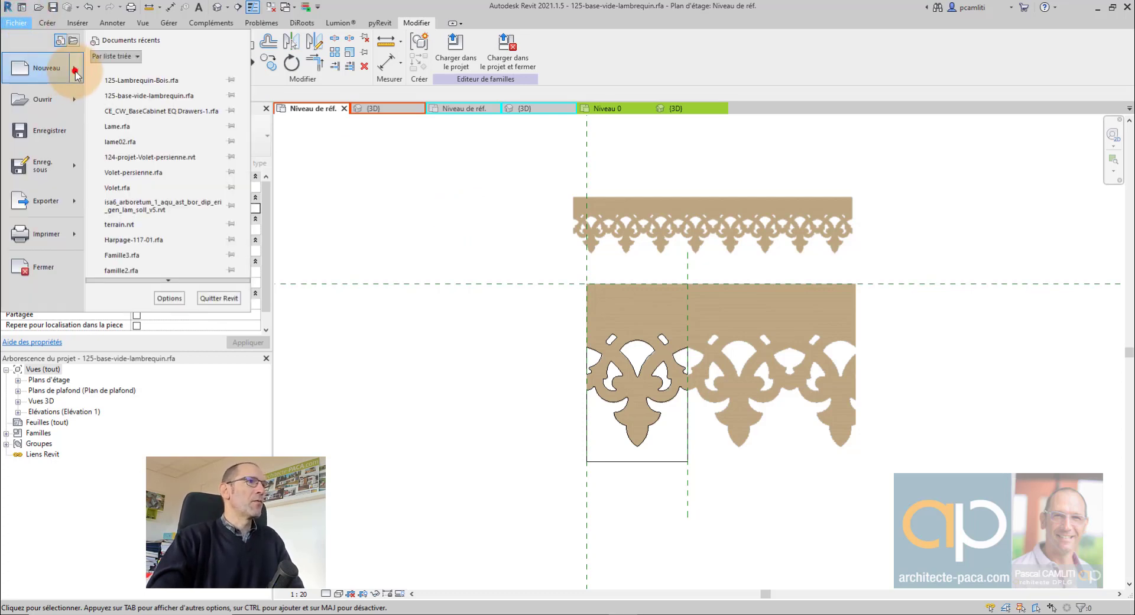
pyautogui.moveTo(46, 69)
pyautogui.click(160, 111)
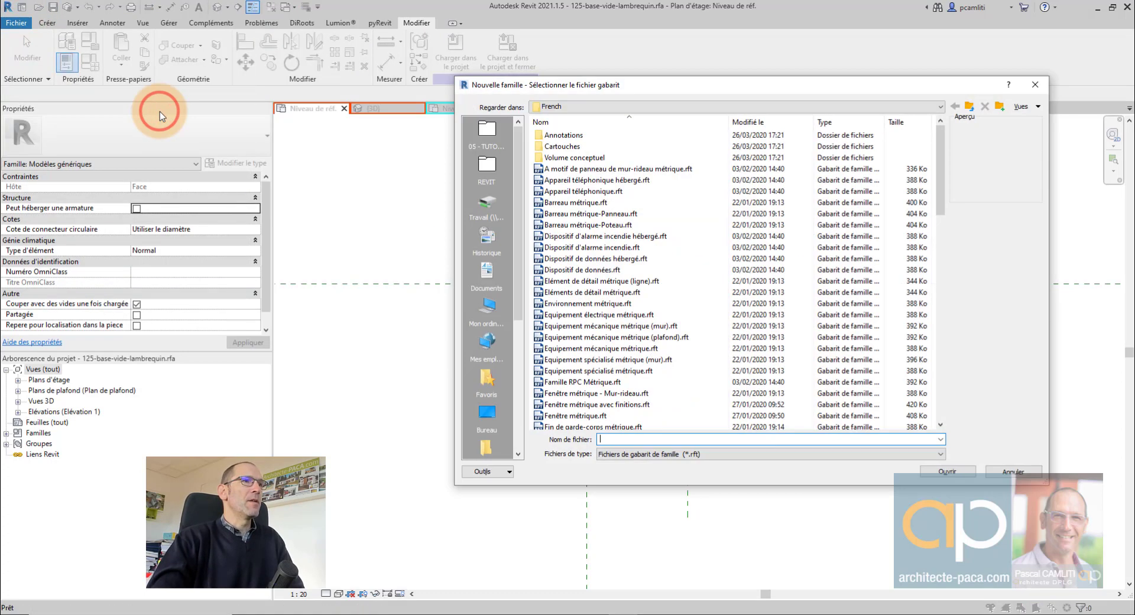
pyautogui.click(621, 326)
pyautogui.scroll(-5, 624, 331)
pyautogui.scroll(-5, 624, 331)
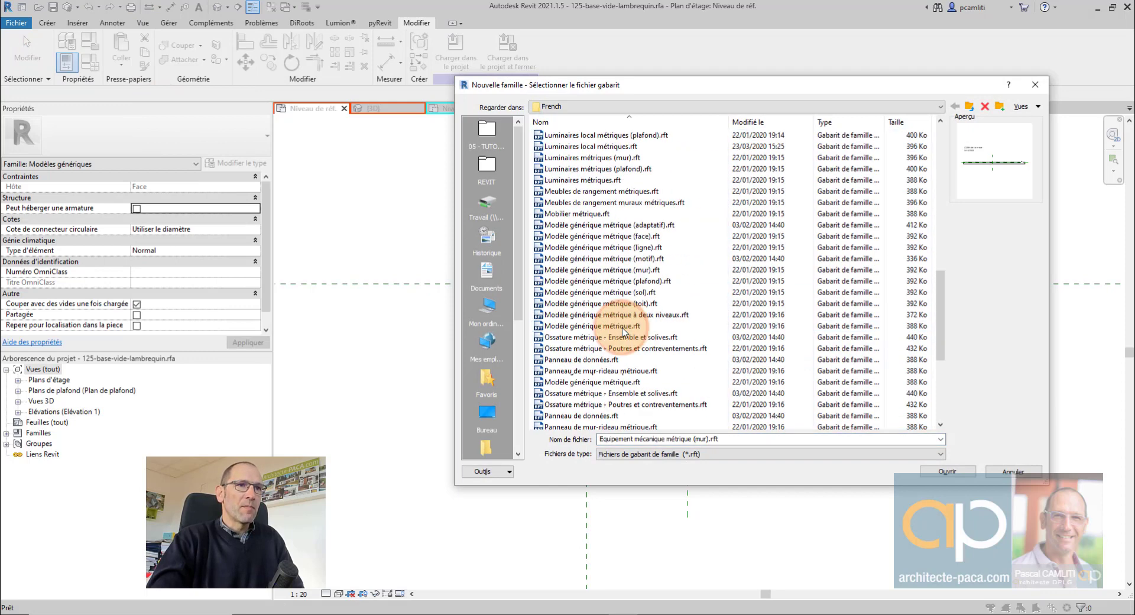
pyautogui.click(659, 258)
pyautogui.click(945, 471)
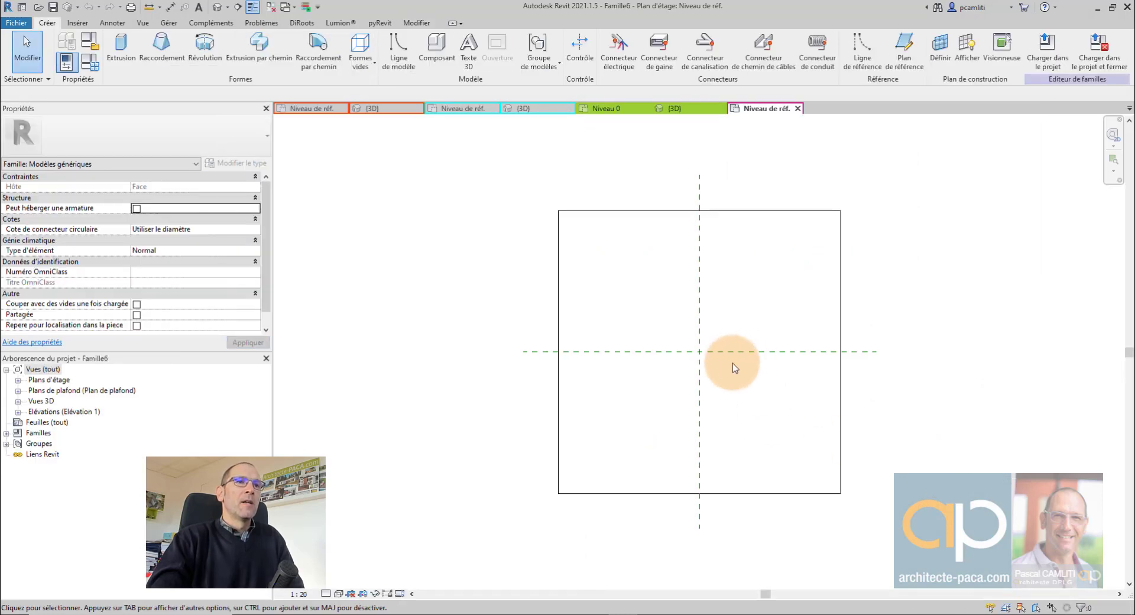
pyautogui.moveTo(732, 363); pyautogui.dragTo(608, 356, button='middle')
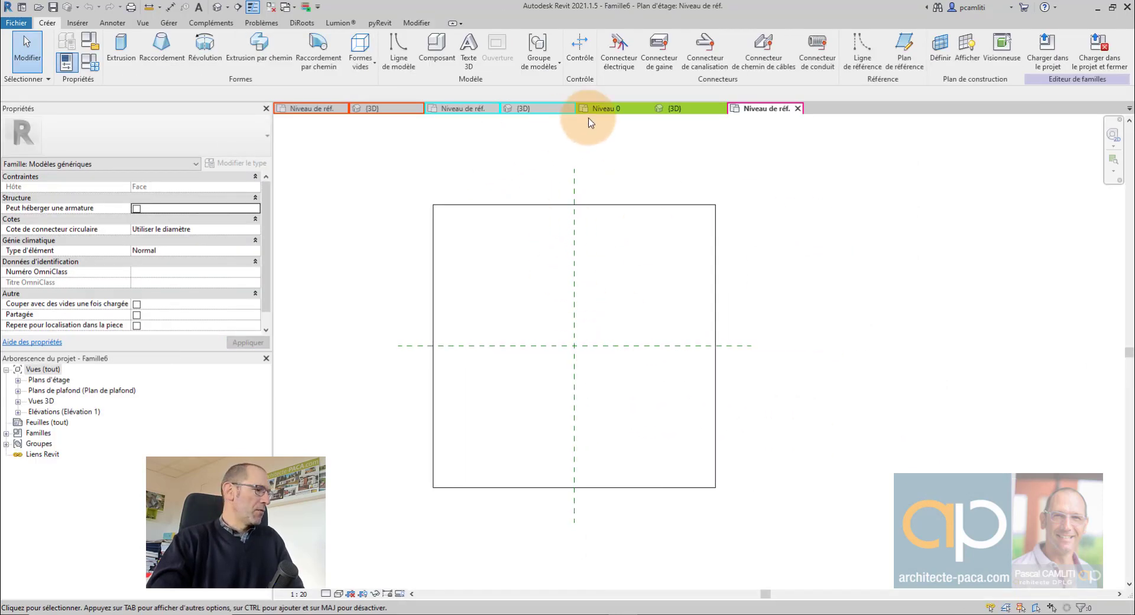
# Import the lb046-ornabat-bois-small.png image and place it at the family centre.
pyautogui.click(76, 23)
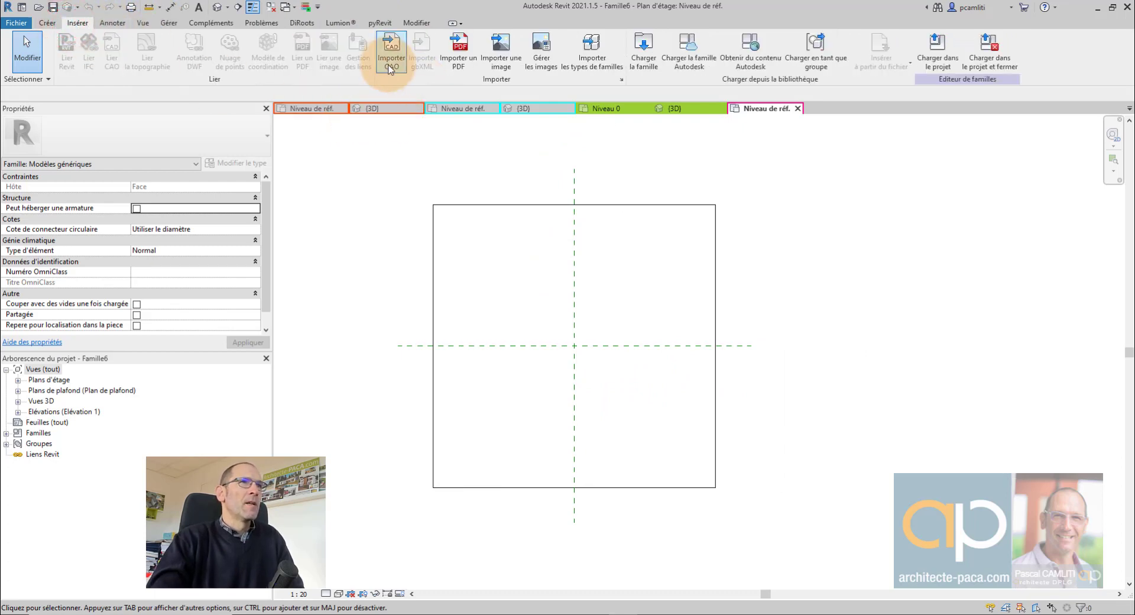
pyautogui.click(510, 47)
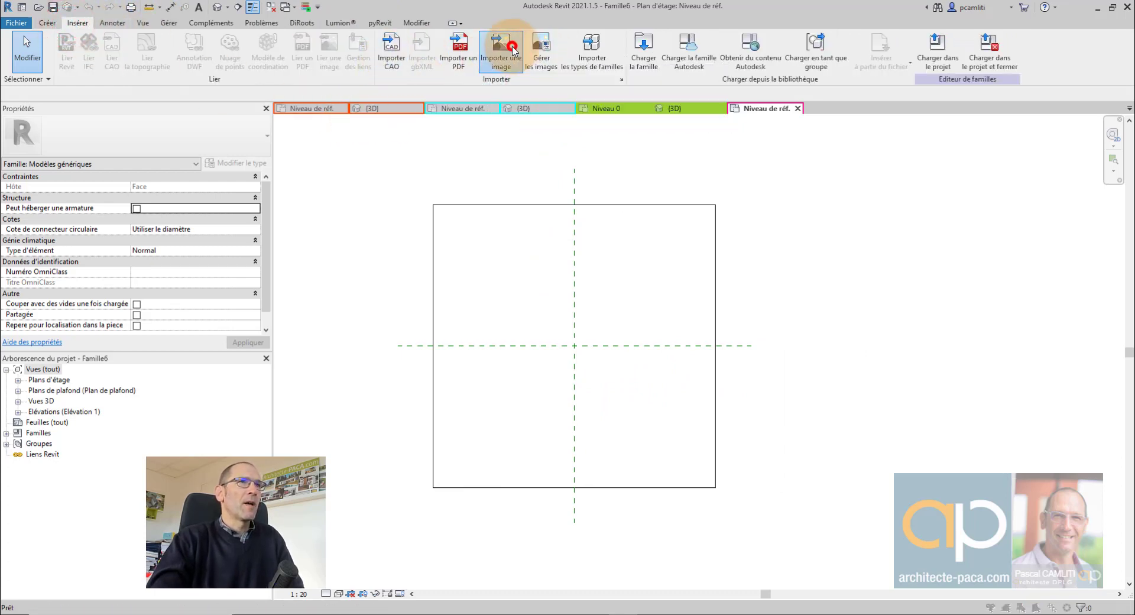
pyautogui.click(633, 332)
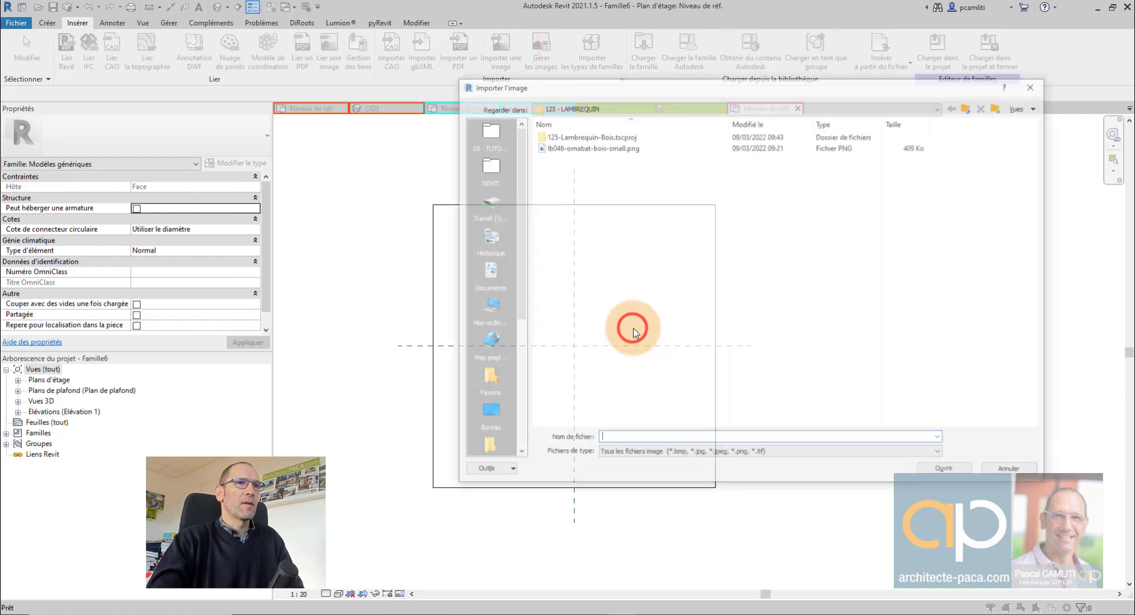
pyautogui.click(571, 147)
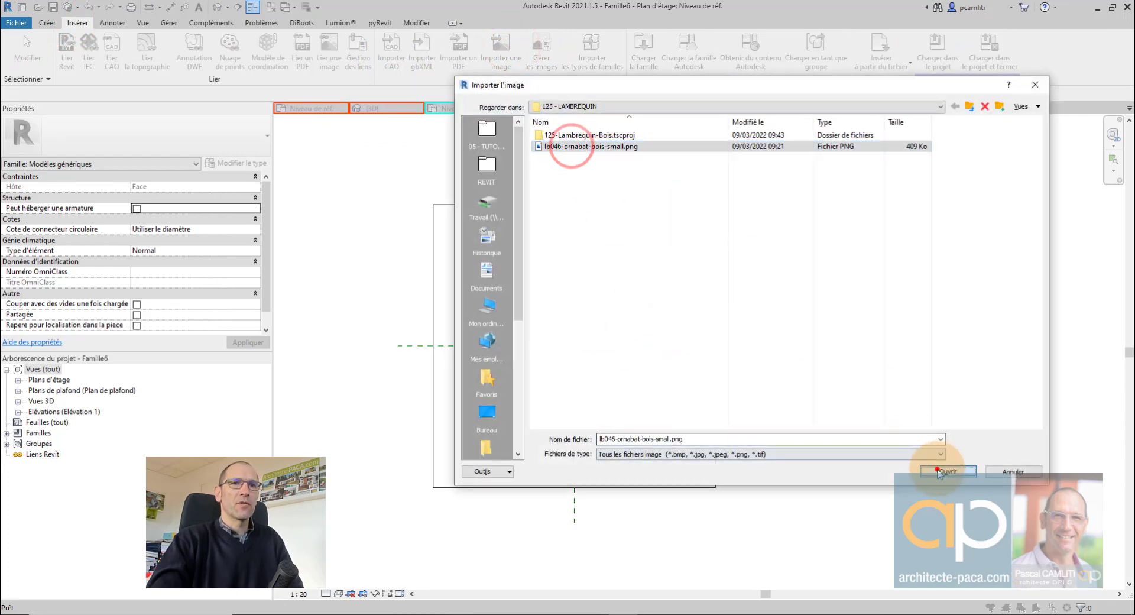
pyautogui.click(943, 470)
pyautogui.click(599, 370)
pyautogui.scroll(-1, 599, 370)
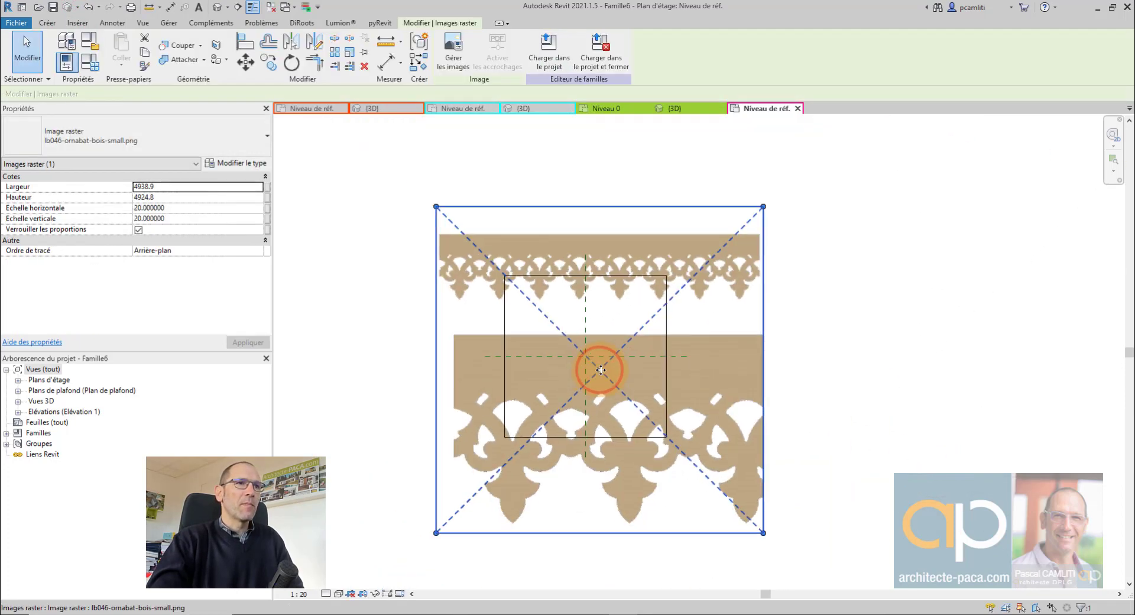
pyautogui.scroll(-2, 600, 370)
pyautogui.scroll(3, 600, 370)
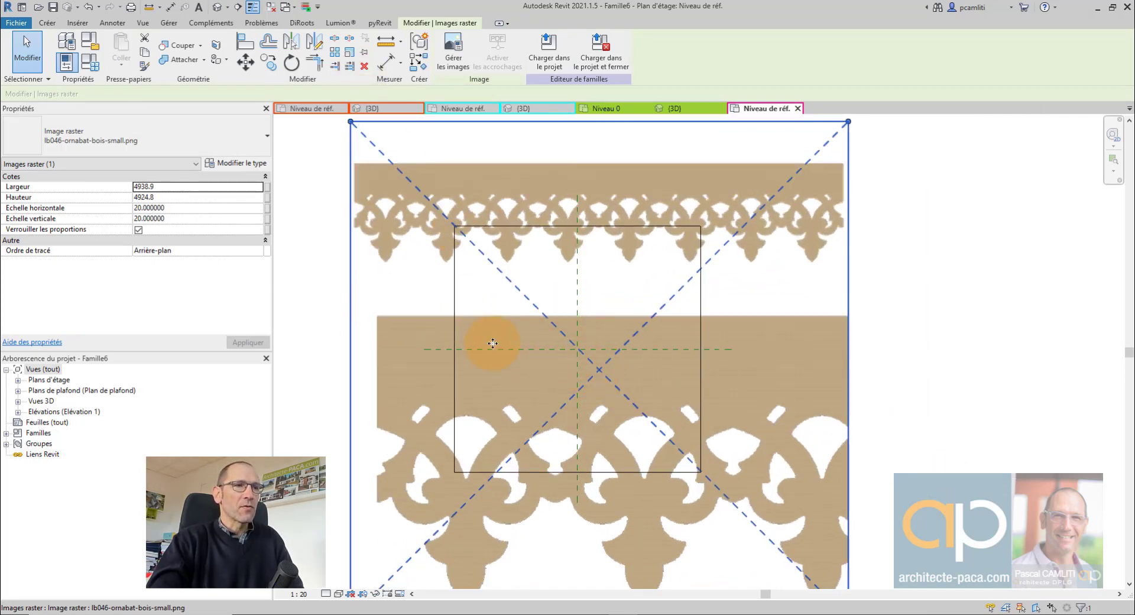
# Scale the ornament image down to 1049.5 wide and align it with the reference planes.
pyautogui.moveTo(354, 124); pyautogui.dragTo(584, 355)
pyautogui.moveTo(638, 446); pyautogui.dragTo(563, 322, button='middle')
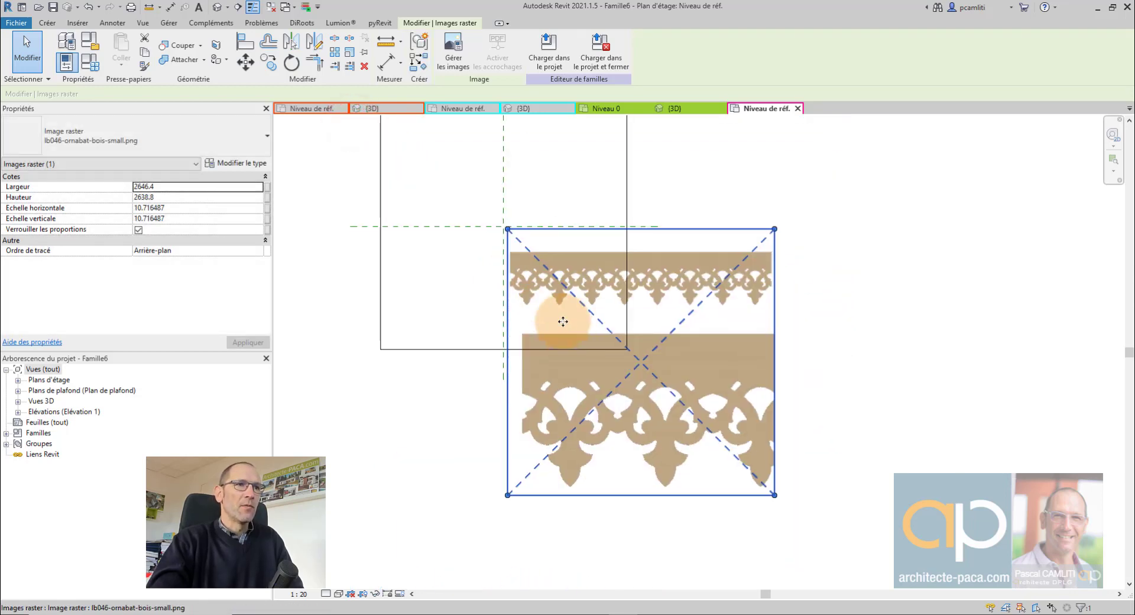
pyautogui.scroll(2, 524, 248)
pyautogui.scroll(2, 520, 235)
pyautogui.scroll(3, 499, 219)
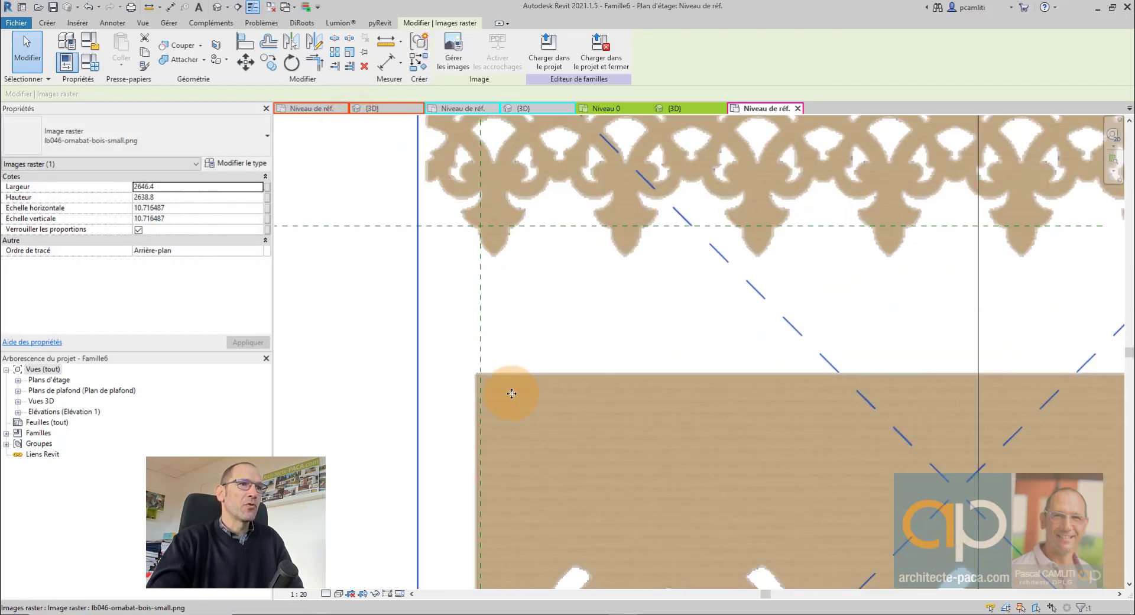
pyautogui.moveTo(511, 393)
pyautogui.mouseDown()
pyautogui.moveTo(506, 243)
pyautogui.moveTo(507, 253)
pyautogui.mouseUp()
pyautogui.scroll(-3, 507, 254)
pyautogui.moveTo(788, 425); pyautogui.dragTo(631, 305)
pyautogui.scroll(2, 550, 253)
pyautogui.scroll(2, 495, 203)
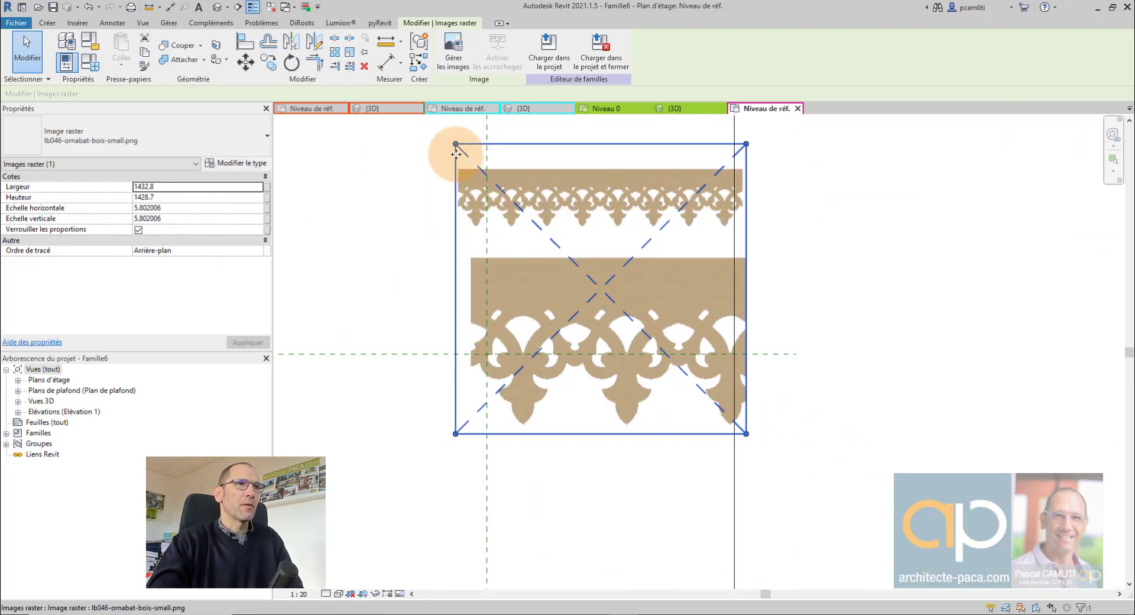
pyautogui.moveTo(456, 144); pyautogui.dragTo(532, 222)
pyautogui.moveTo(581, 315)
pyautogui.mouseDown()
pyautogui.moveTo(524, 353)
pyautogui.moveTo(507, 348)
pyautogui.mouseUp()
pyautogui.scroll(3, 500, 349)
pyautogui.scroll(2, 504, 344)
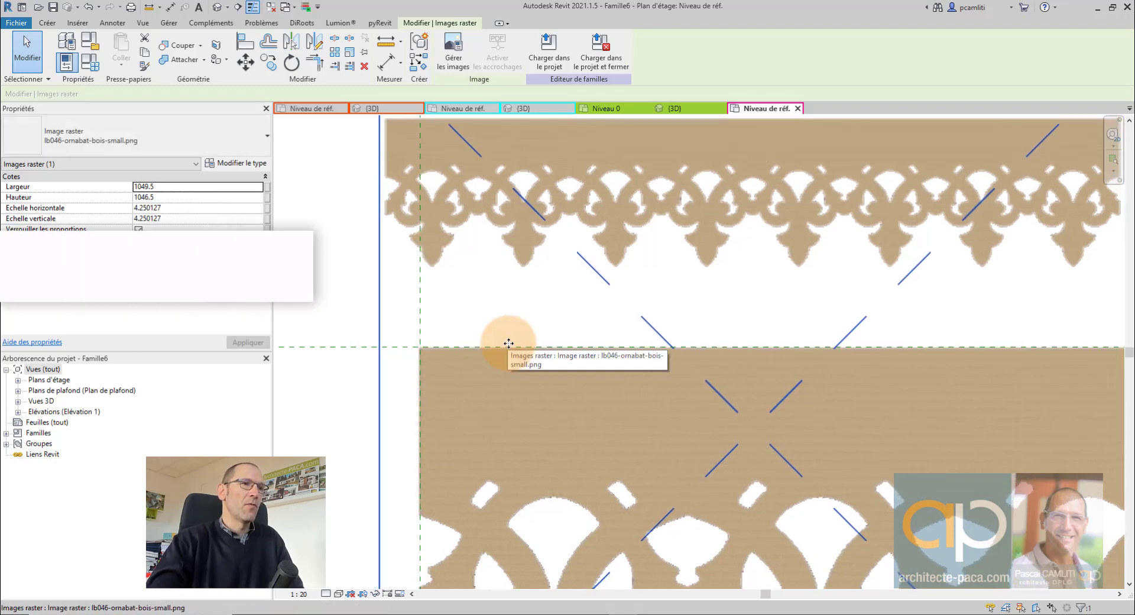
pyautogui.moveTo(540, 324); pyautogui.dragTo(531, 256, button='middle')
pyautogui.scroll(-2, 531, 251)
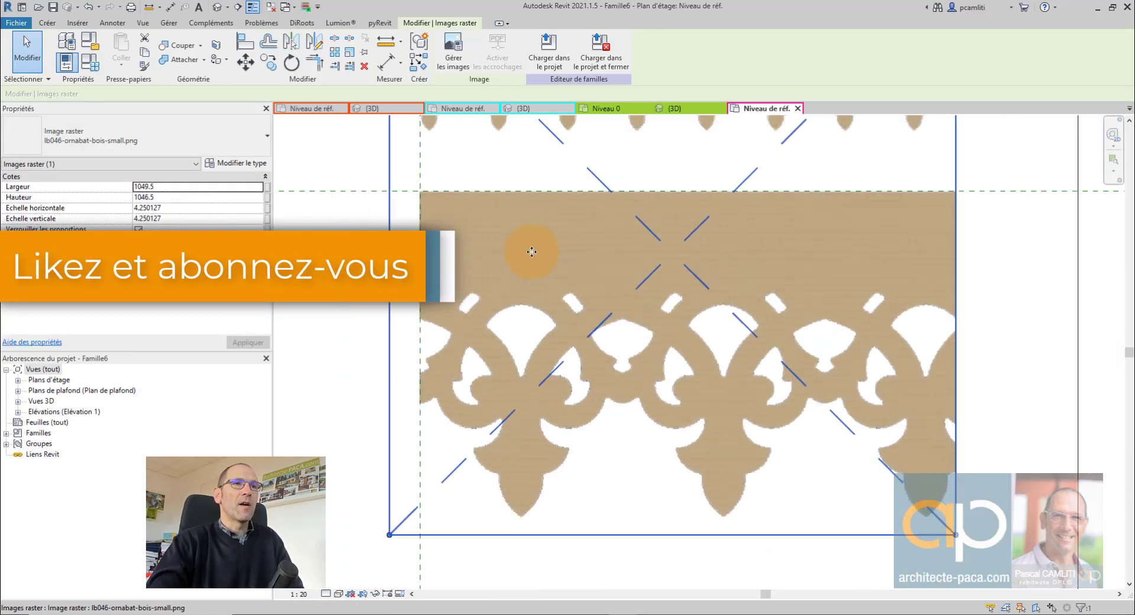
pyautogui.scroll(-1, 531, 250)
pyautogui.press('Escape')
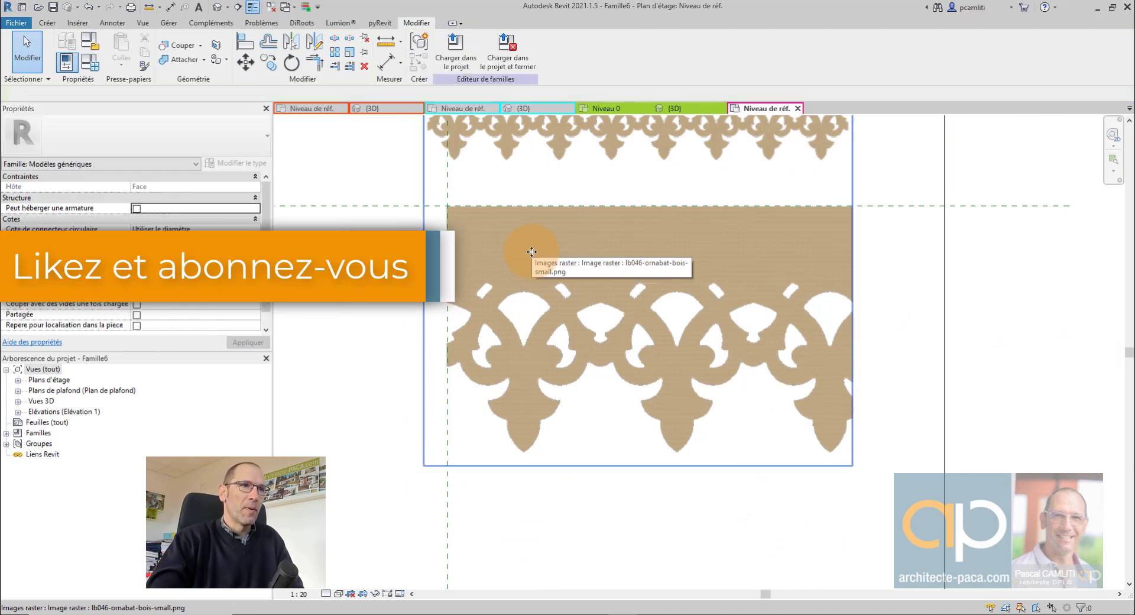
# Measure the ornament's height from its tip up to the panel top.
pyautogui.click(387, 52)
pyautogui.scroll(2, 496, 218)
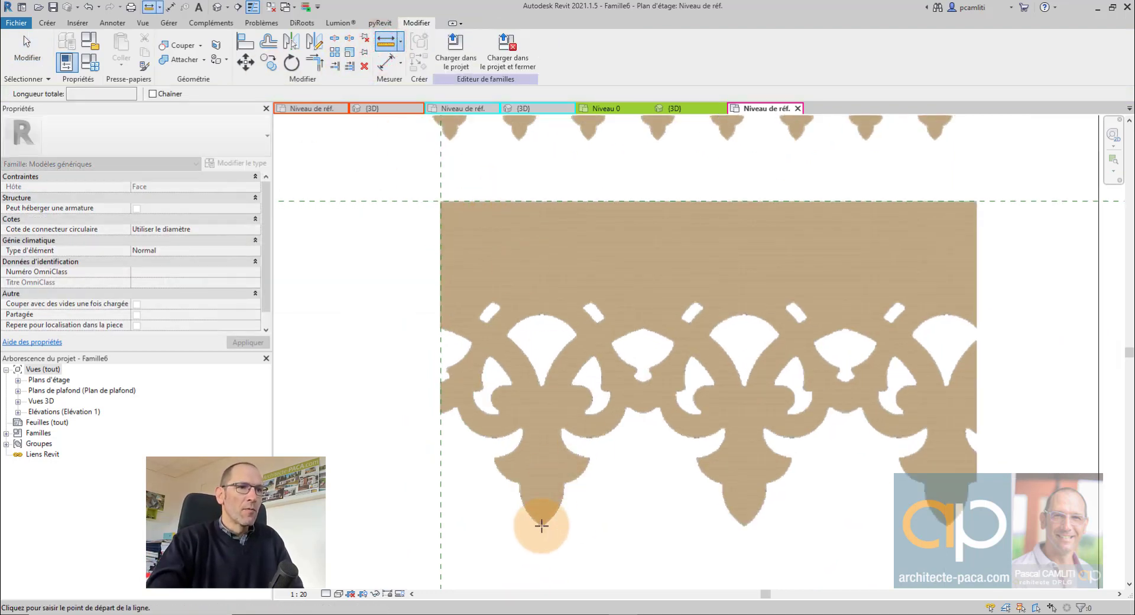
pyautogui.click(541, 525)
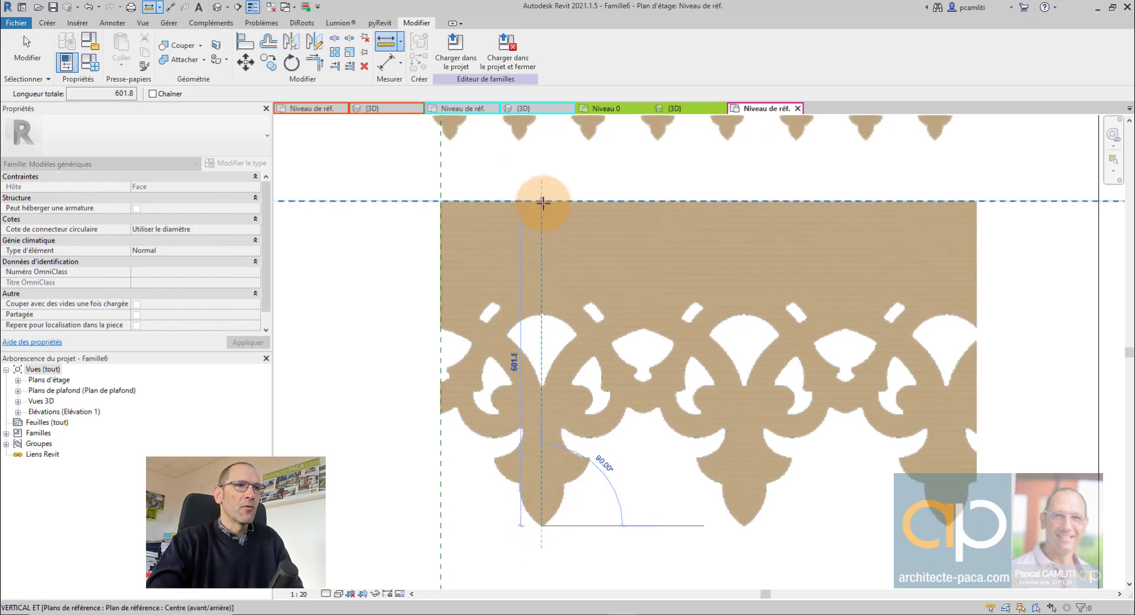
pyautogui.press('Escape')
pyautogui.press('Escape')
# Shrink the ornament image to 551.8 wide and snap its corner onto the reference-plane intersection.
pyautogui.click(539, 240)
pyautogui.scroll(-3, 539, 240)
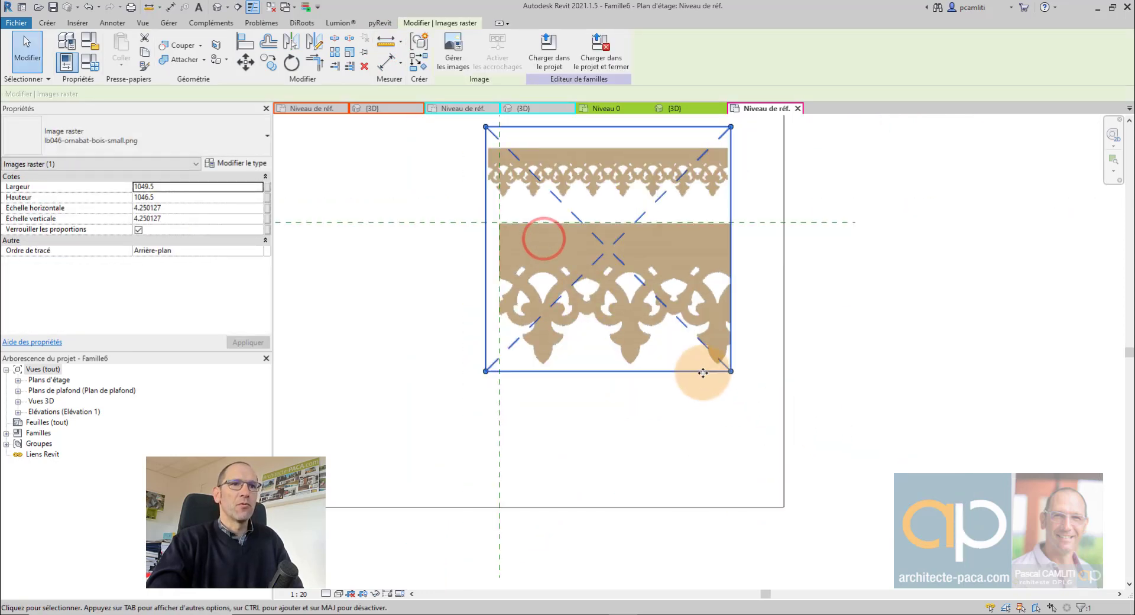
pyautogui.moveTo(732, 373); pyautogui.dragTo(631, 278)
pyautogui.scroll(2, 540, 248)
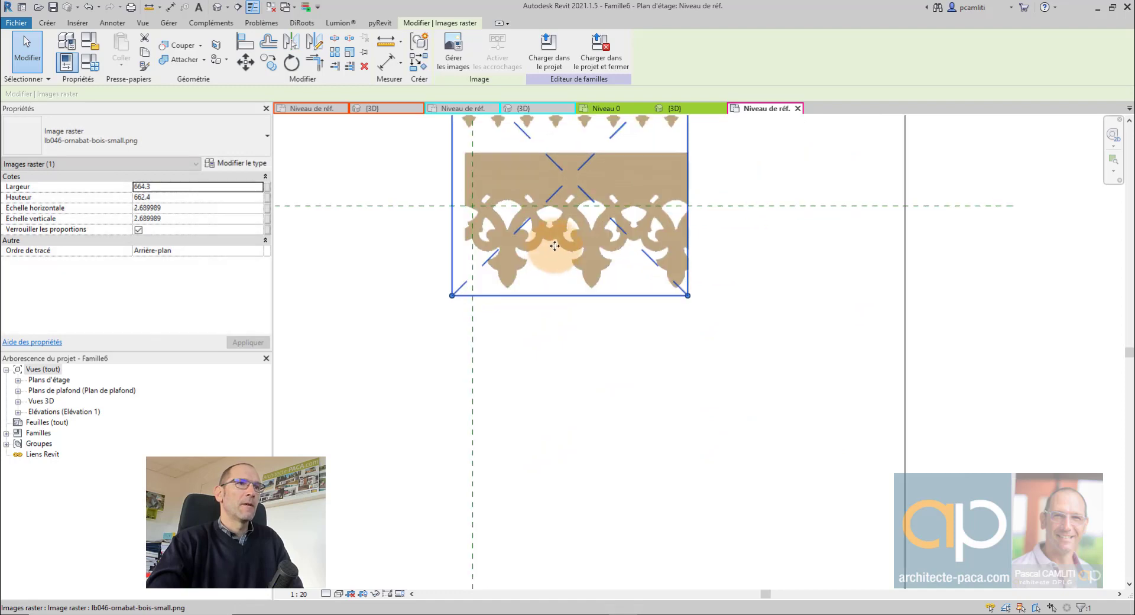
pyautogui.moveTo(556, 250)
pyautogui.mouseDown()
pyautogui.moveTo(595, 346)
pyautogui.moveTo(707, 374)
pyautogui.moveTo(684, 337)
pyautogui.mouseUp()
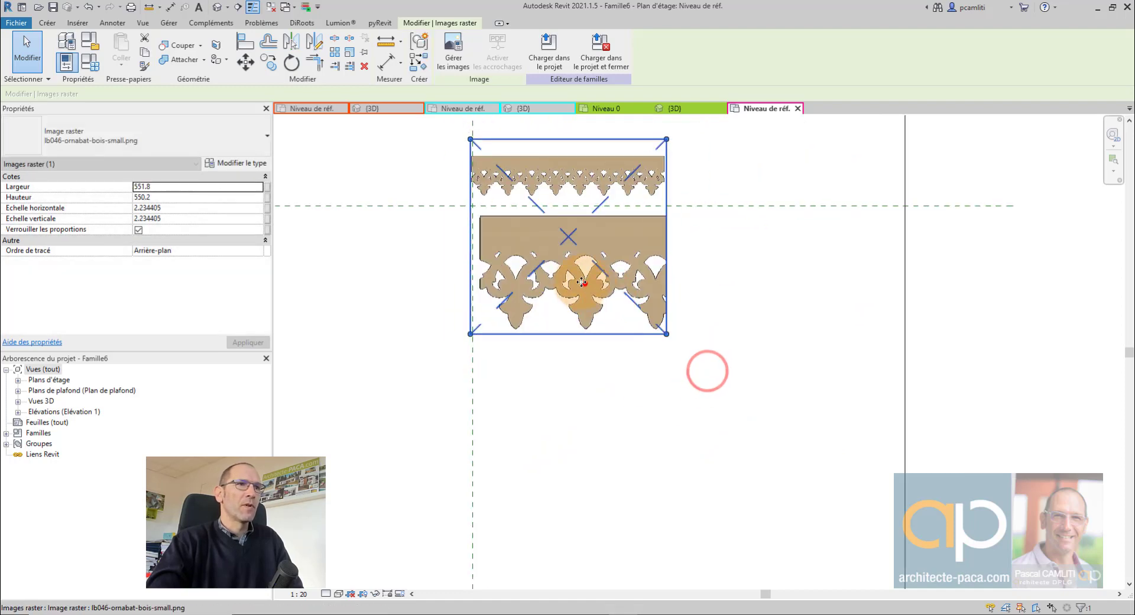
pyautogui.moveTo(584, 284); pyautogui.dragTo(541, 263)
pyautogui.scroll(2, 542, 264)
pyautogui.scroll(1, 540, 423)
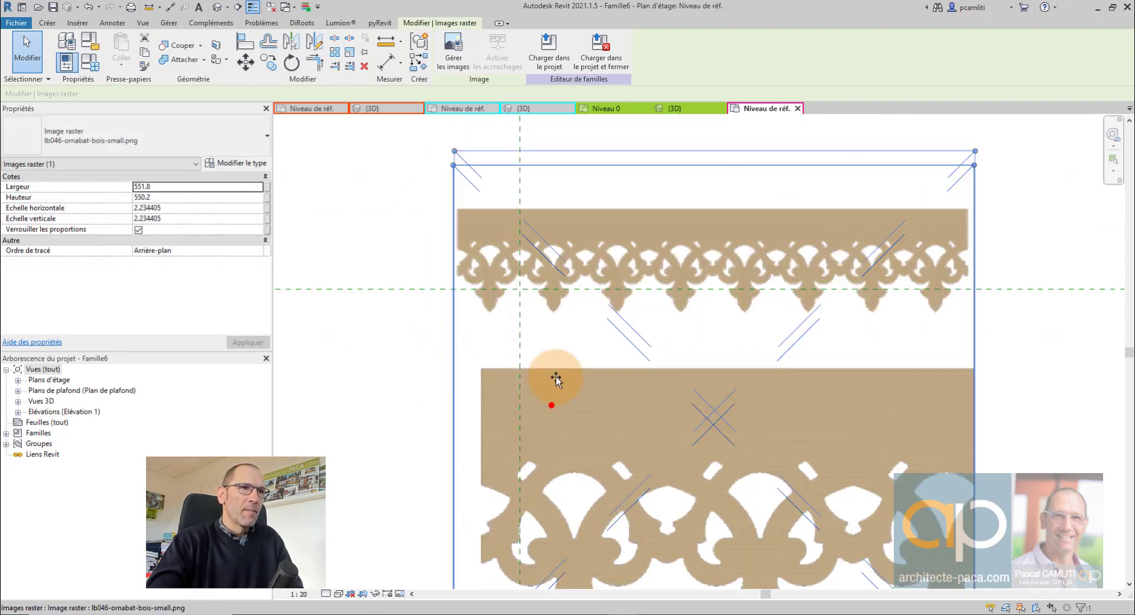
pyautogui.moveTo(553, 380); pyautogui.dragTo(577, 312)
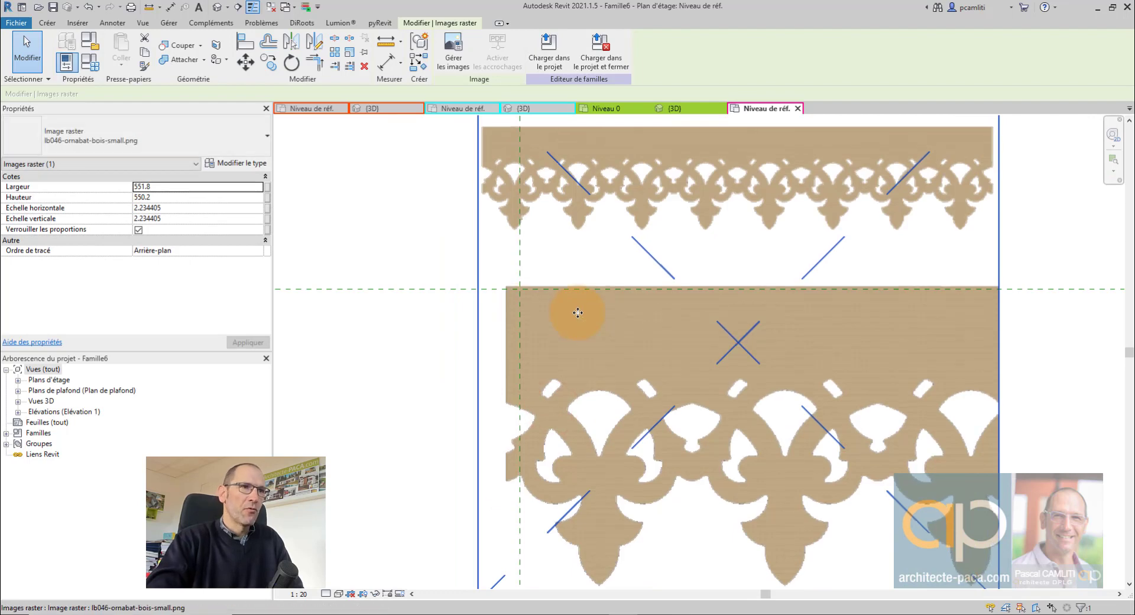
pyautogui.moveTo(578, 312); pyautogui.dragTo(578, 312)
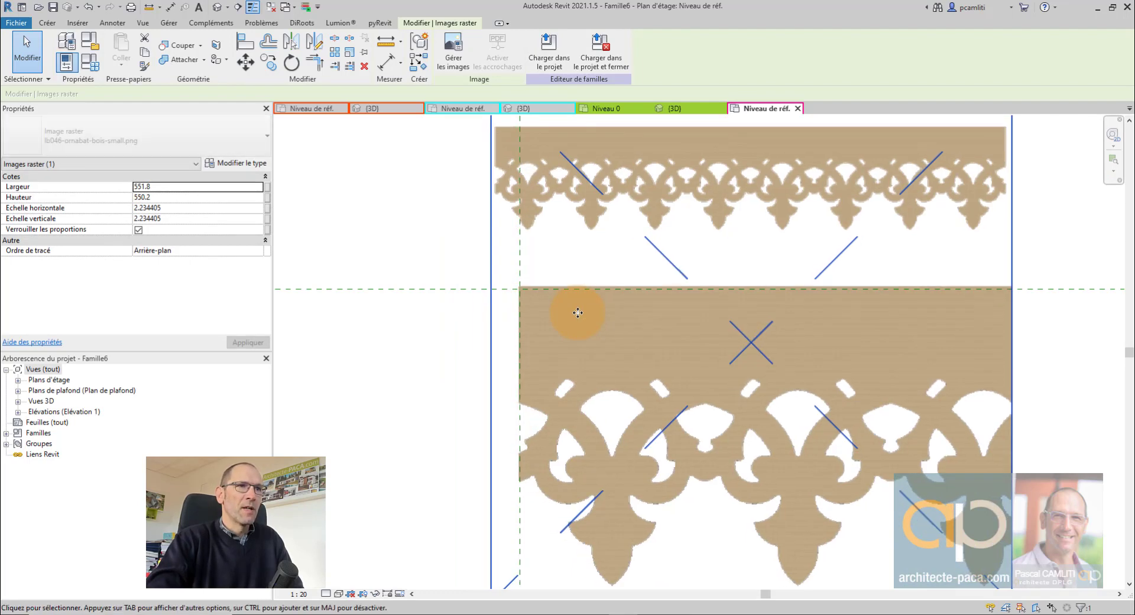
# Check the resized ornament's height with a dimension, then clear the selection.
pyautogui.click(389, 47)
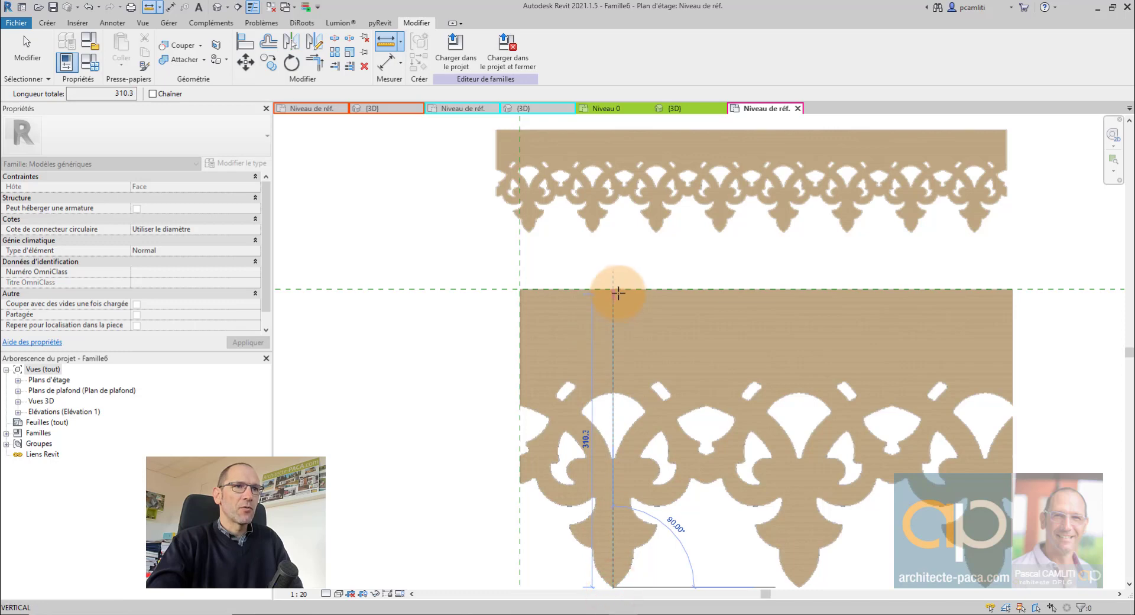
pyautogui.press('Escape')
pyautogui.press('Escape')
pyautogui.scroll(-2, 616, 288)
pyautogui.click(616, 323)
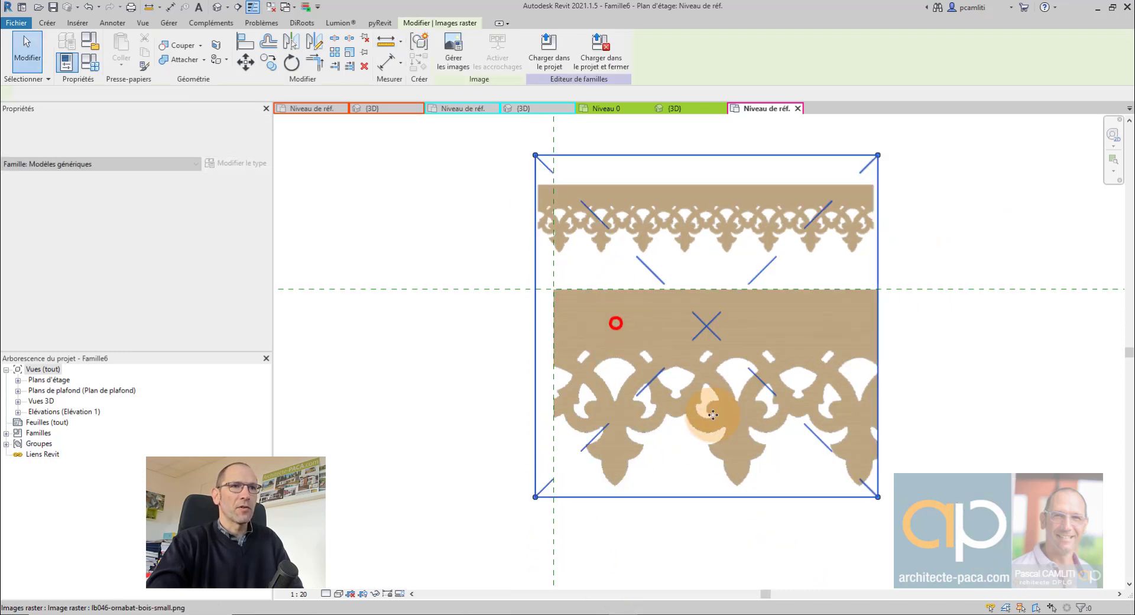
pyautogui.press('Escape')
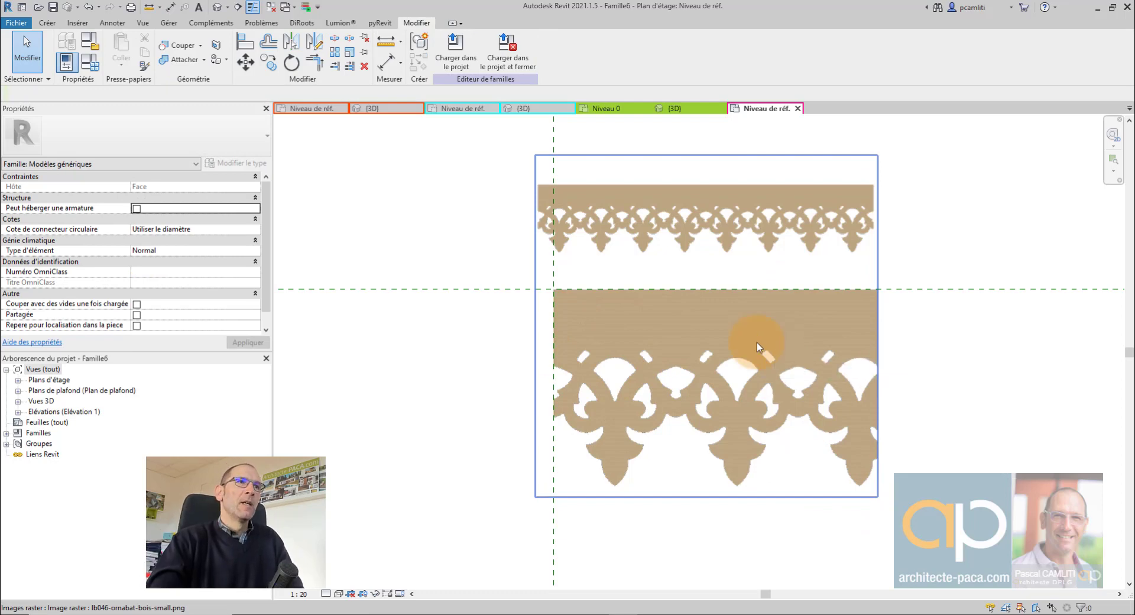
# Draw a vertical reference plane through the first motif, 197.5 from the left edge, past the ornament.
pyautogui.click(47, 23)
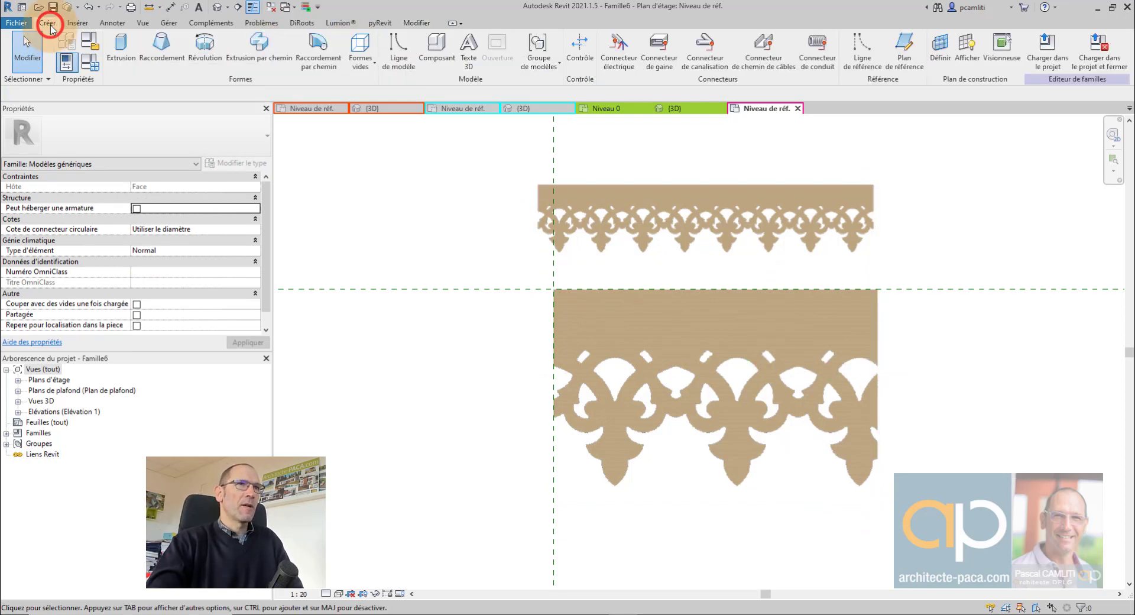
pyautogui.click(918, 59)
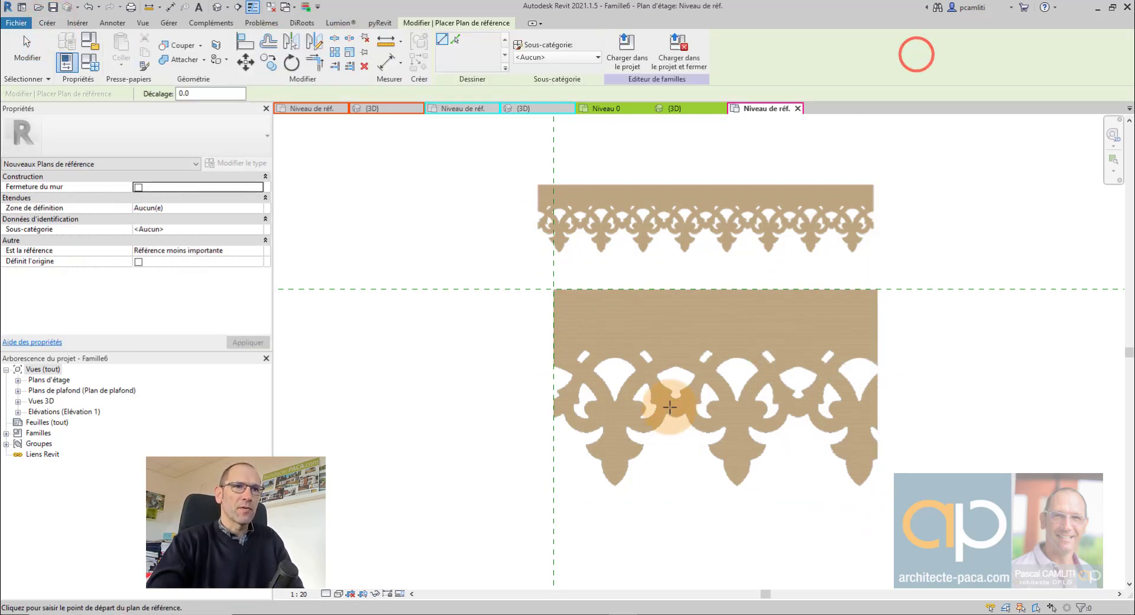
pyautogui.scroll(2, 678, 392)
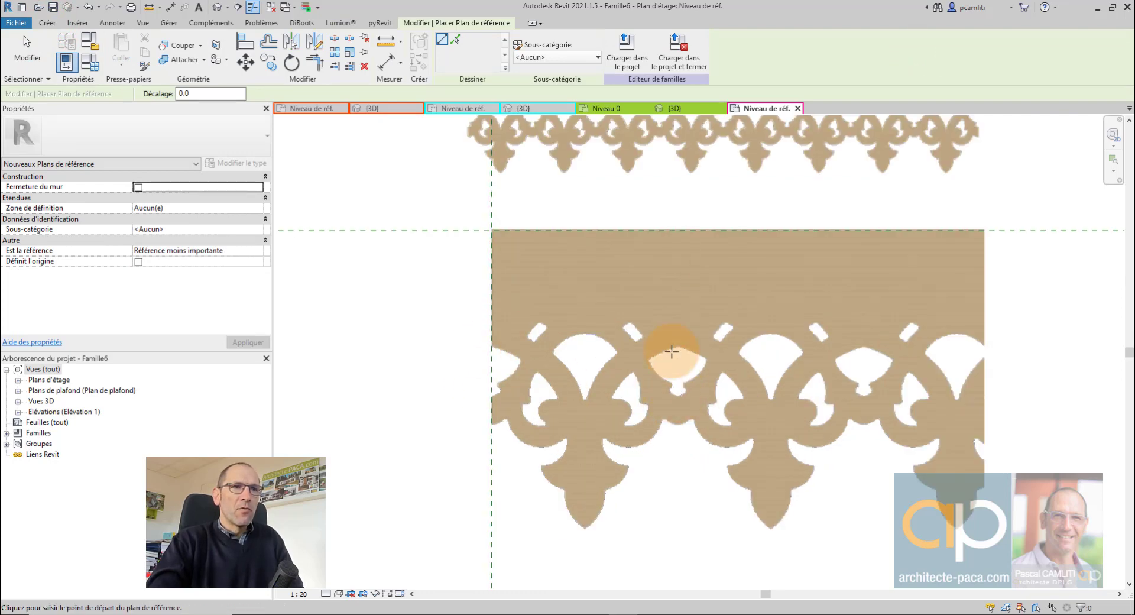
pyautogui.click(678, 395)
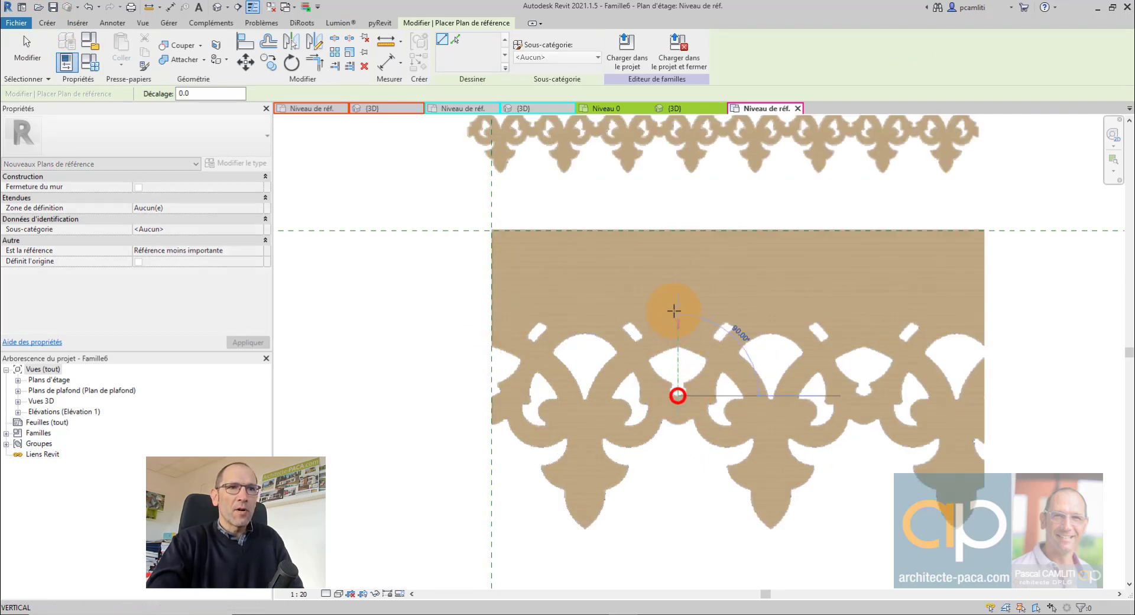
pyautogui.click(678, 190)
pyautogui.press('Escape')
pyautogui.click(680, 399)
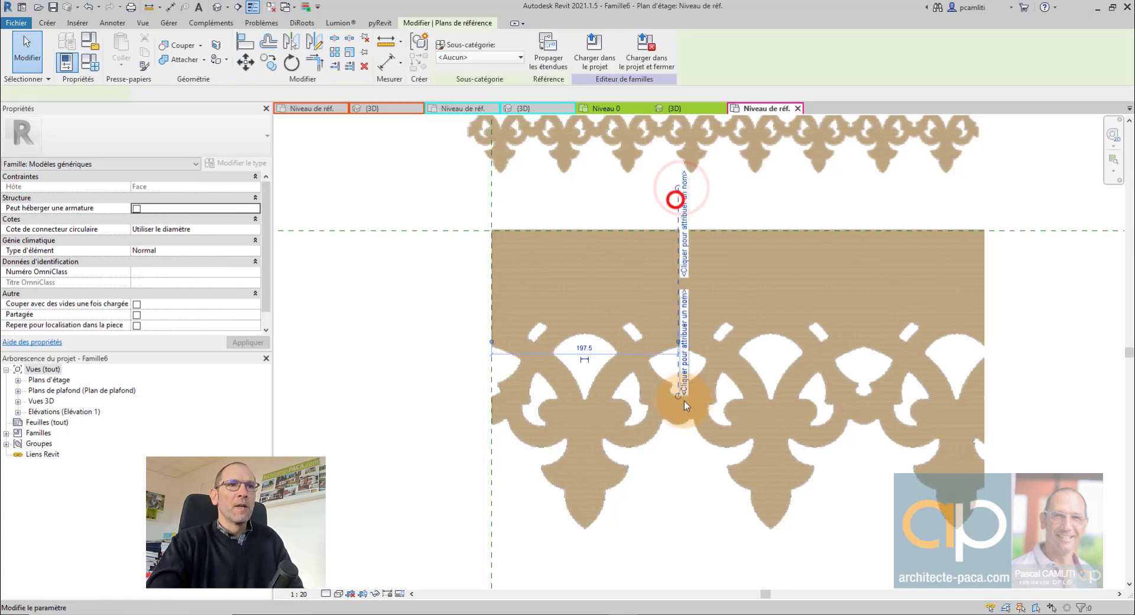
pyautogui.moveTo(678, 395); pyautogui.dragTo(679, 548)
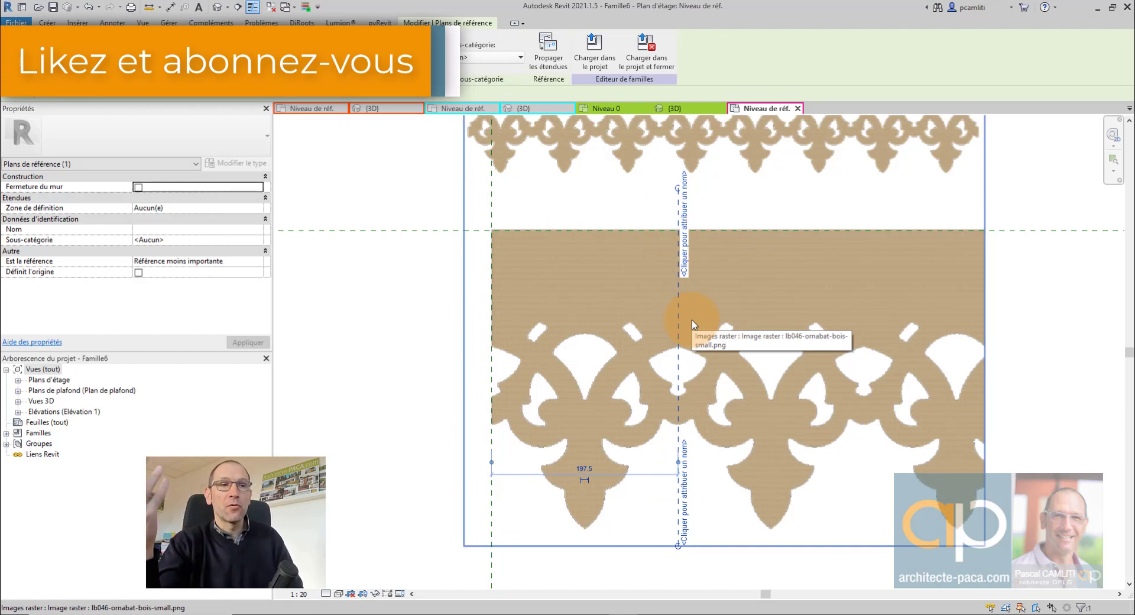
pyautogui.press('Escape')
# Make the new plane a weak reference and return to the 125-base-vide-lambrequin view.
pyautogui.scroll(4, 609, 324)
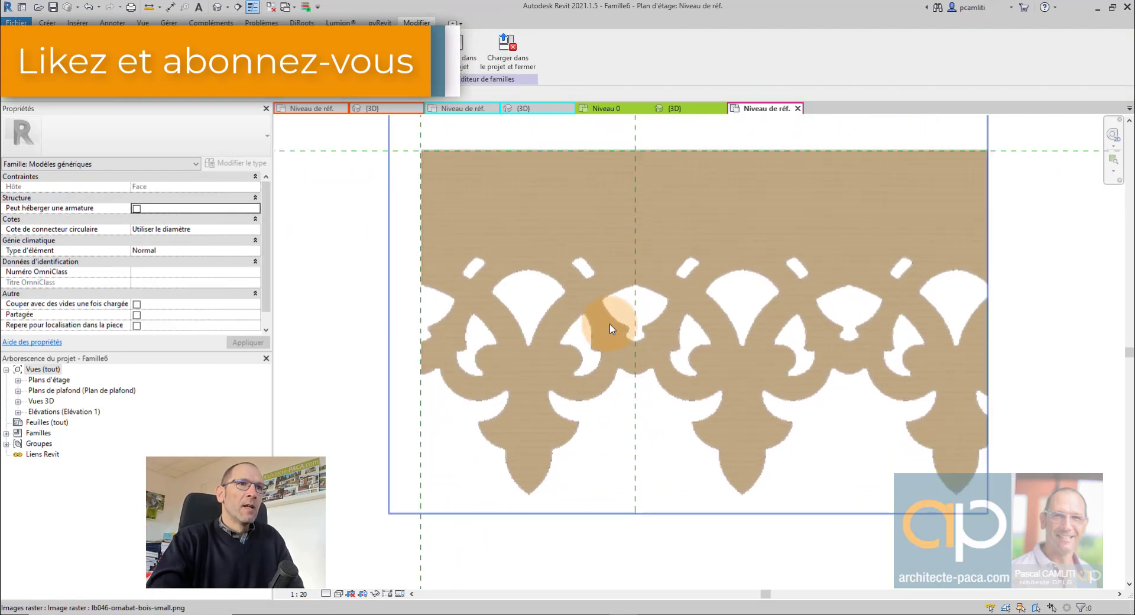
pyautogui.click(643, 154)
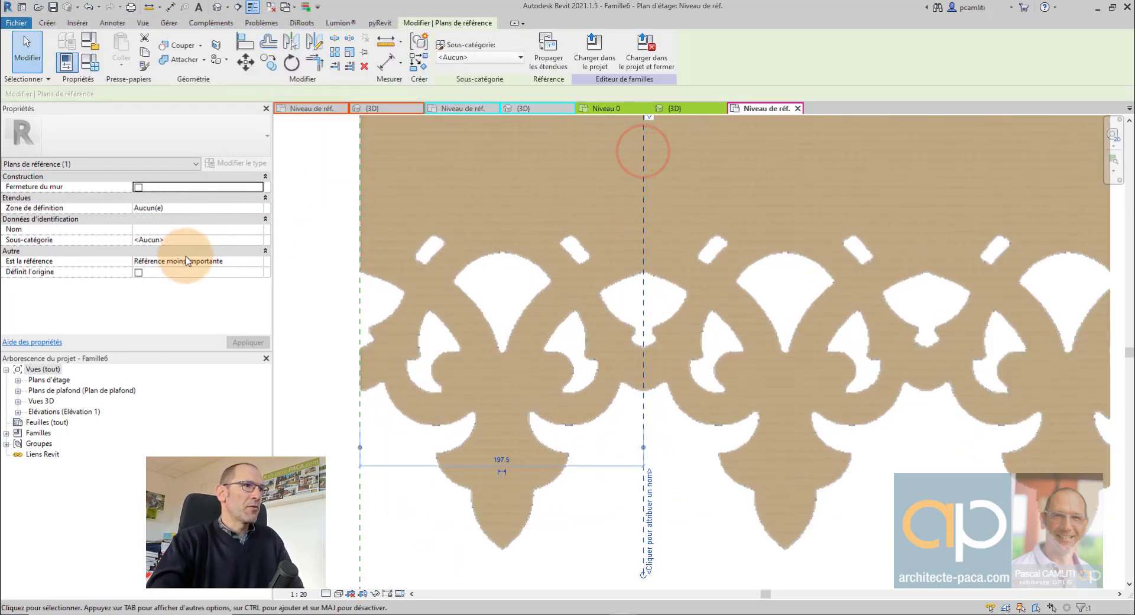
pyautogui.click(180, 261)
pyautogui.click(258, 262)
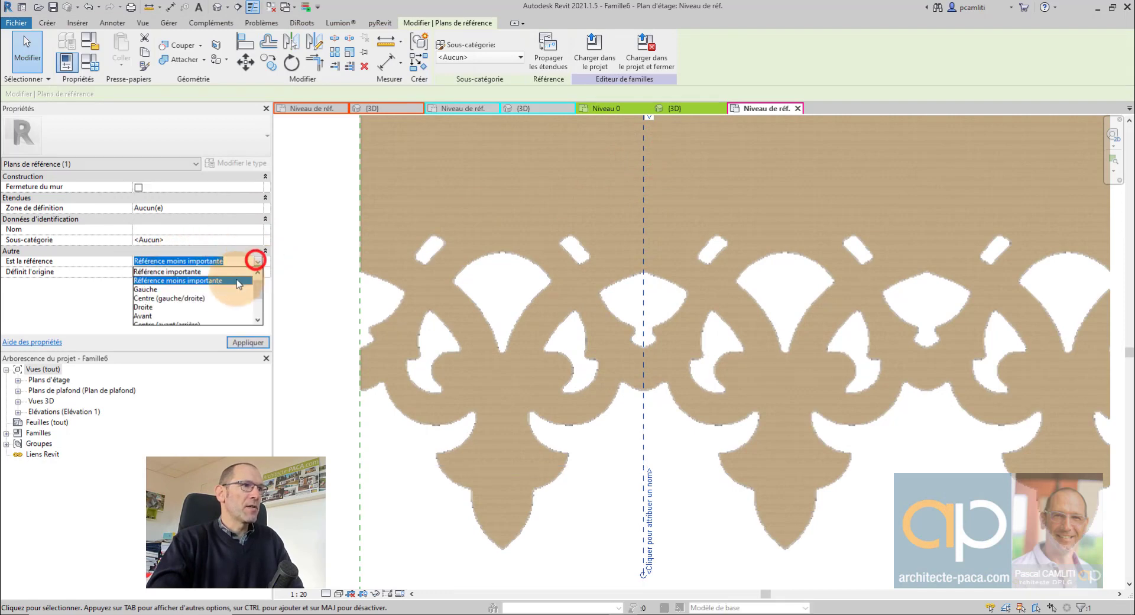
pyautogui.click(178, 278)
pyautogui.click(312, 309)
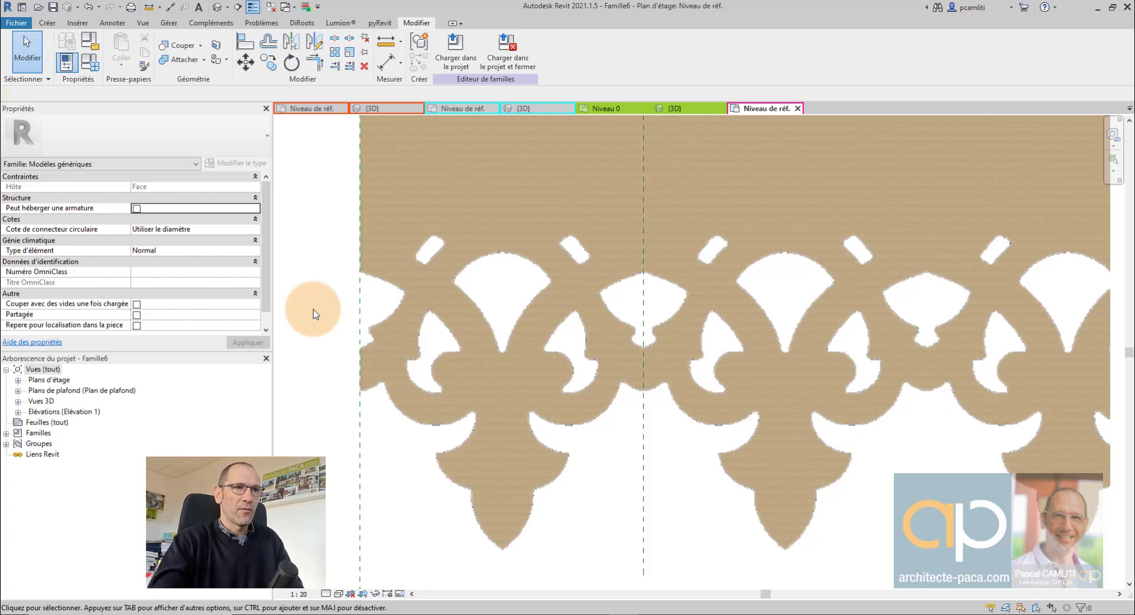
pyautogui.scroll(-2, 312, 308)
pyautogui.scroll(-1, 367, 307)
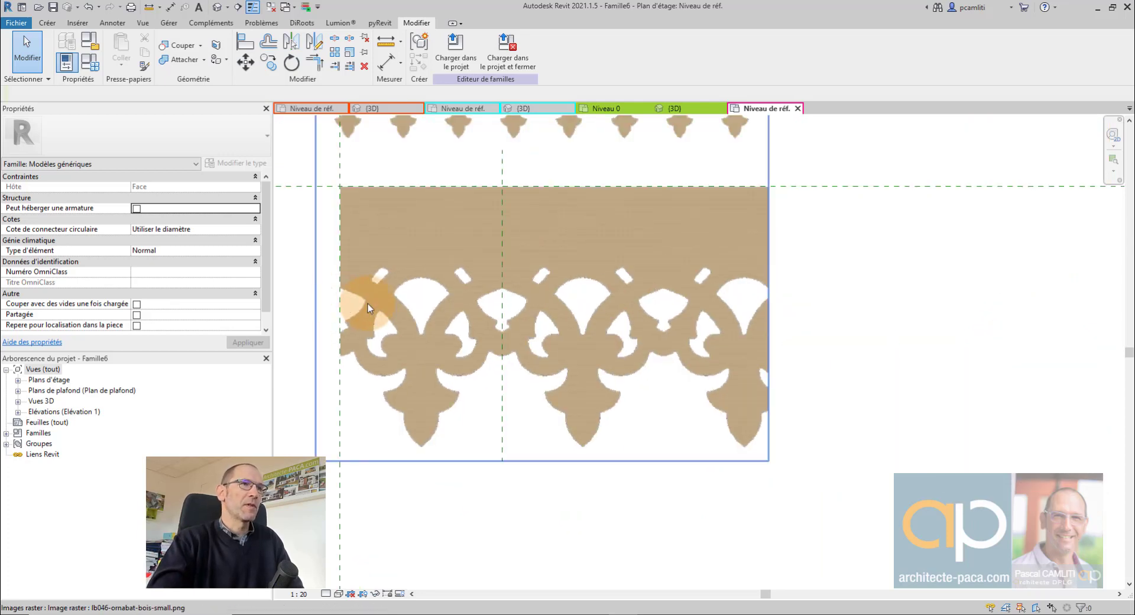
pyautogui.click(305, 108)
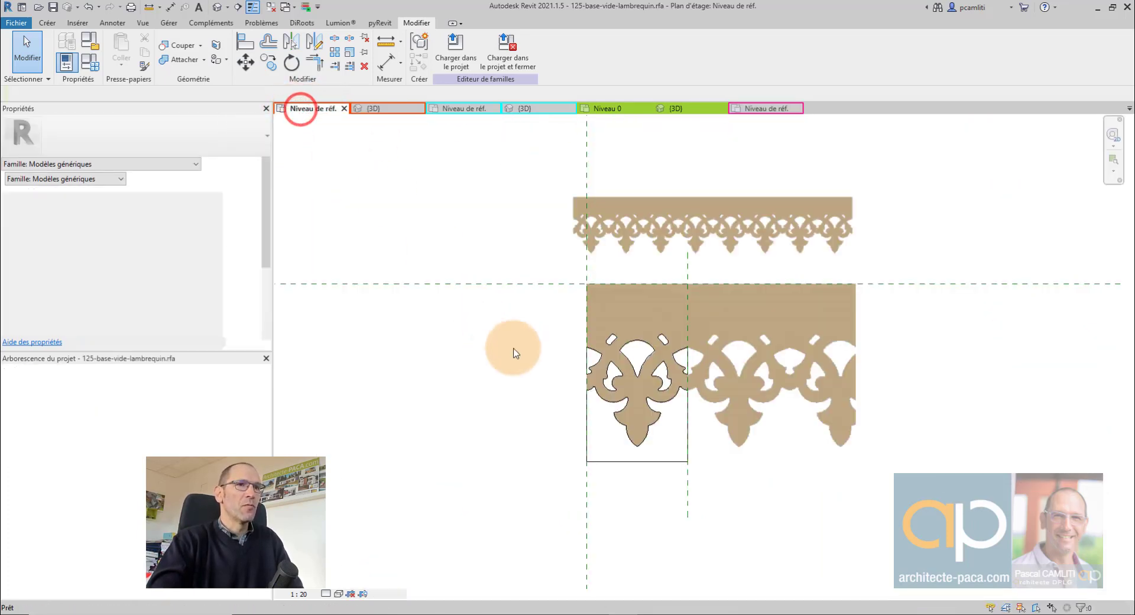
# Start a void extrusion in the Famille6 plan and draw the first arc along the ornament edge.
pyautogui.scroll(2, 661, 449)
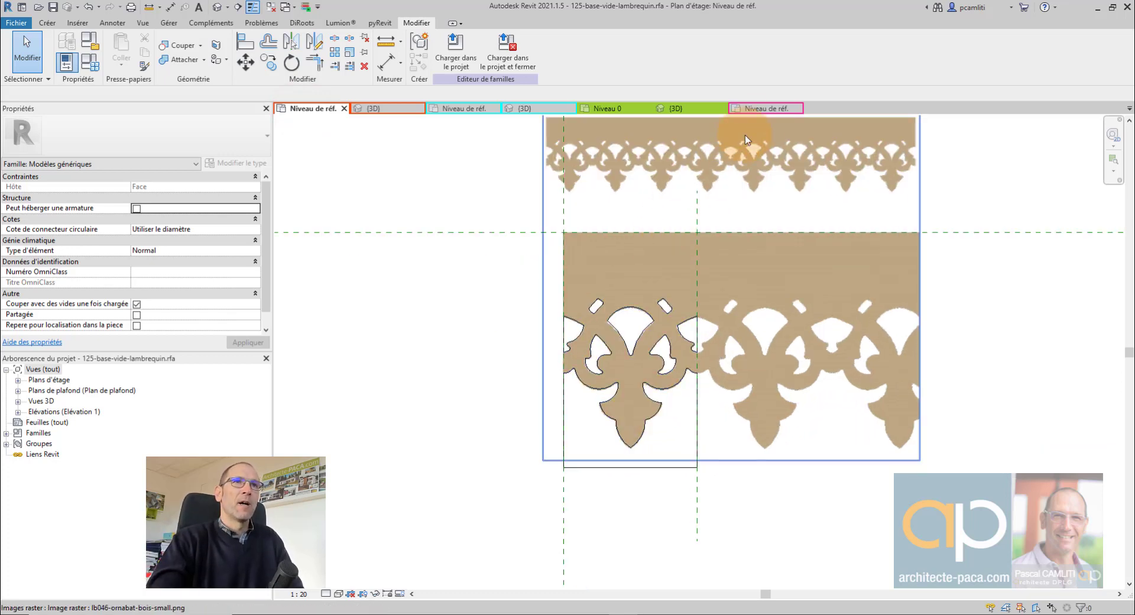
pyautogui.click(774, 109)
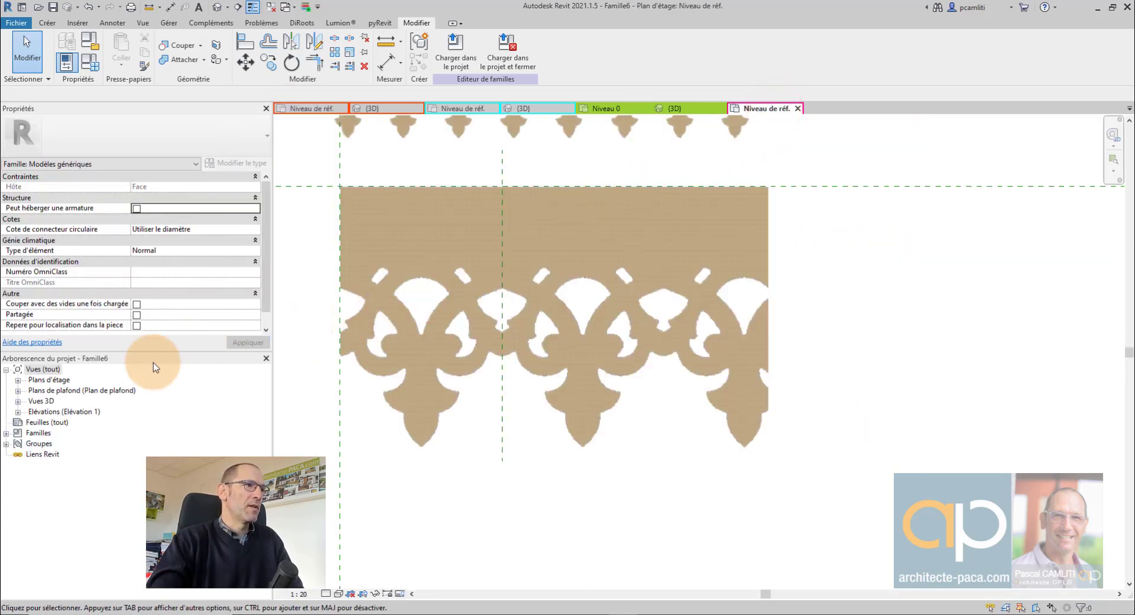
pyautogui.click(47, 22)
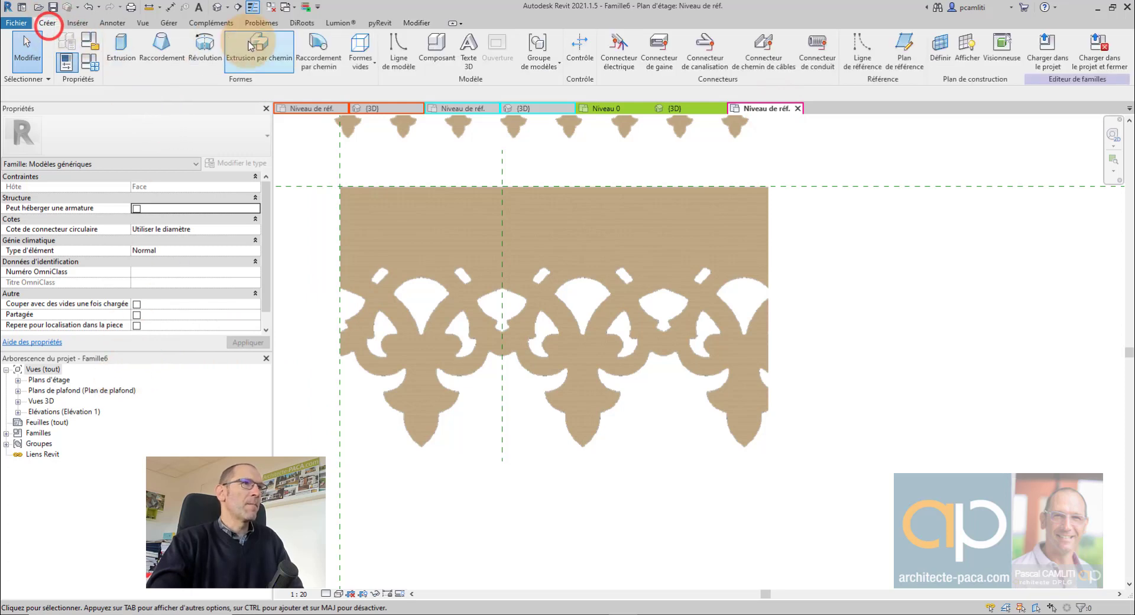
pyautogui.click(358, 46)
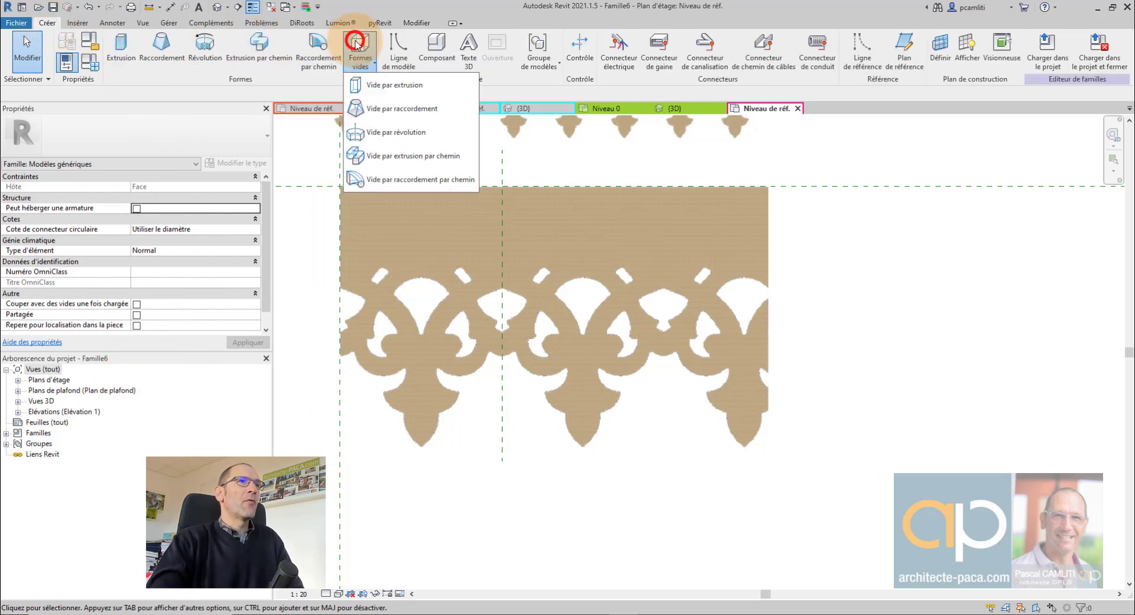
pyautogui.click(390, 85)
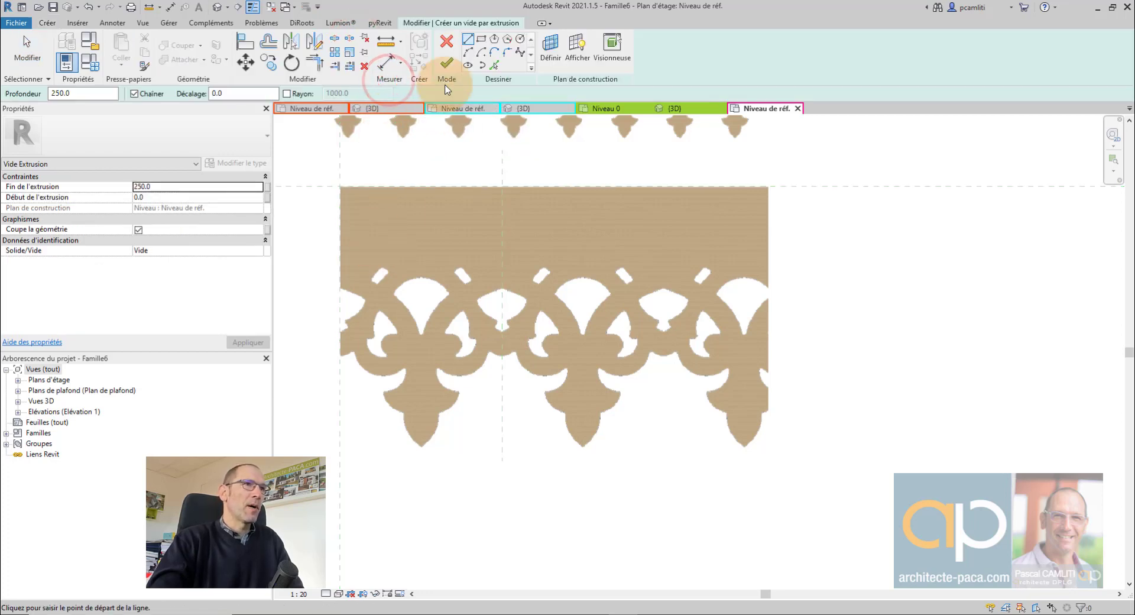
pyautogui.click(468, 52)
pyautogui.scroll(1, 322, 284)
pyautogui.scroll(5, 342, 267)
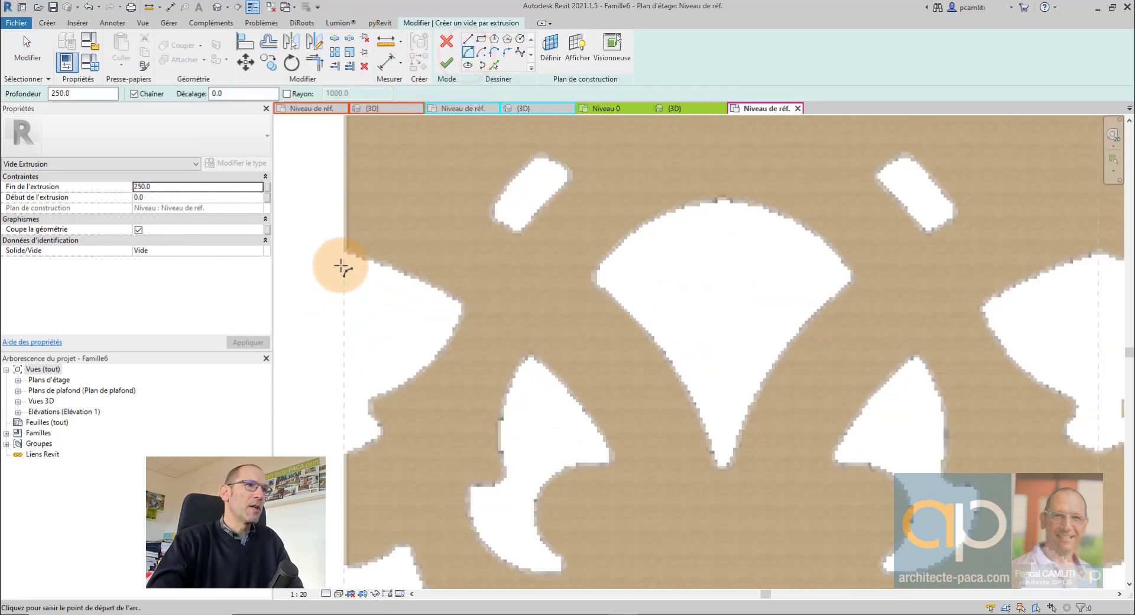
pyautogui.click(346, 255)
pyautogui.scroll(3, 461, 303)
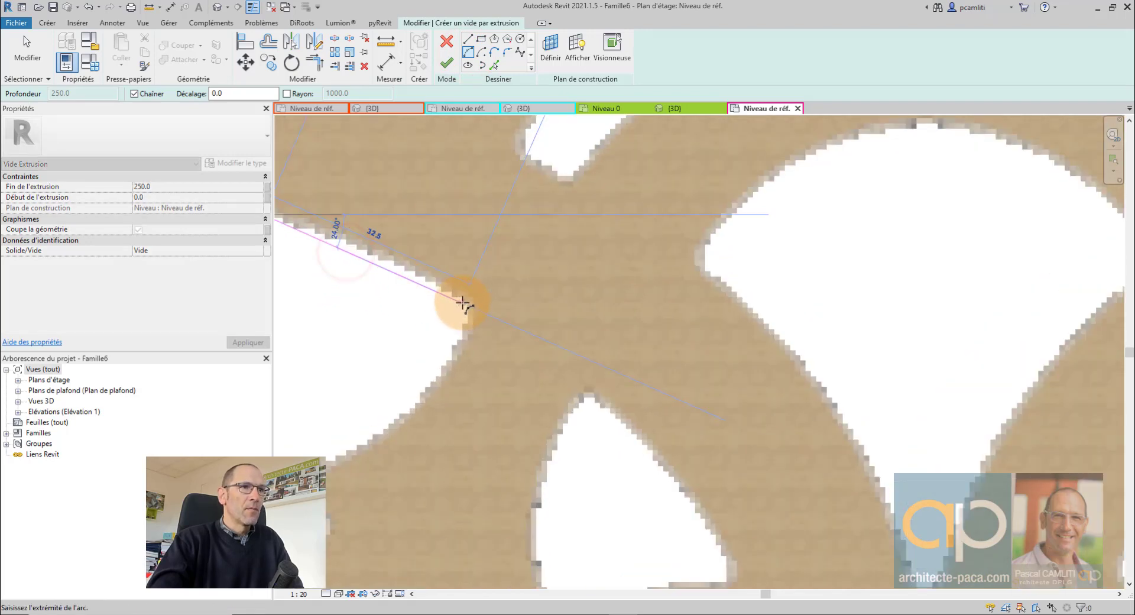
pyautogui.click(467, 299)
pyautogui.click(406, 258)
# Draw further arcs along the cut-out outline and check the sketch drawn so far.
pyautogui.moveTo(485, 332); pyautogui.dragTo(548, 279, button='middle')
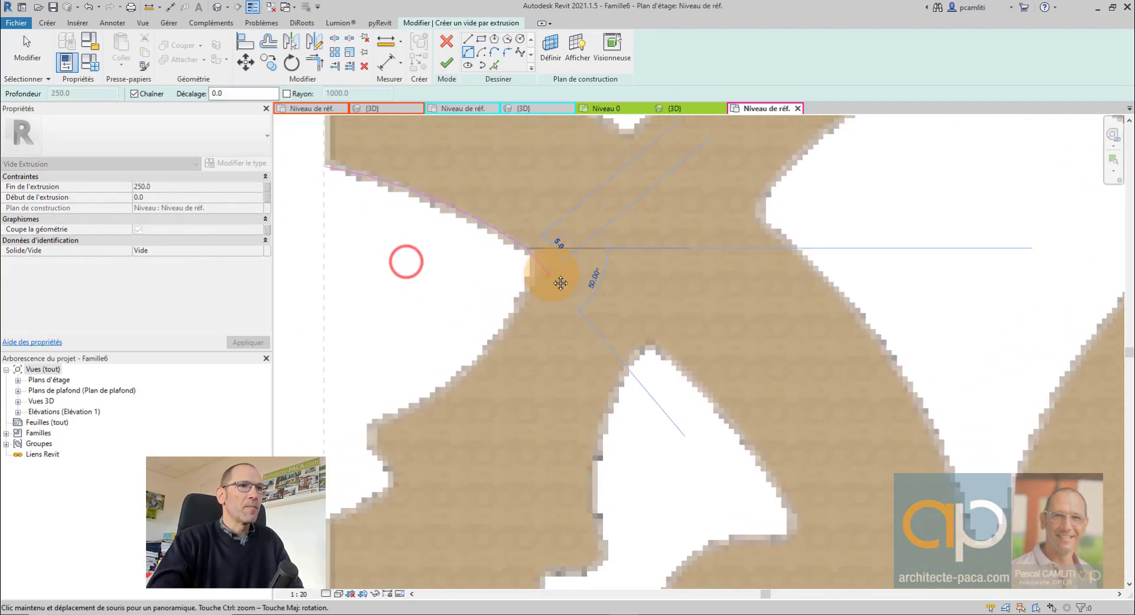
pyautogui.click(521, 288)
pyautogui.scroll(2, 524, 278)
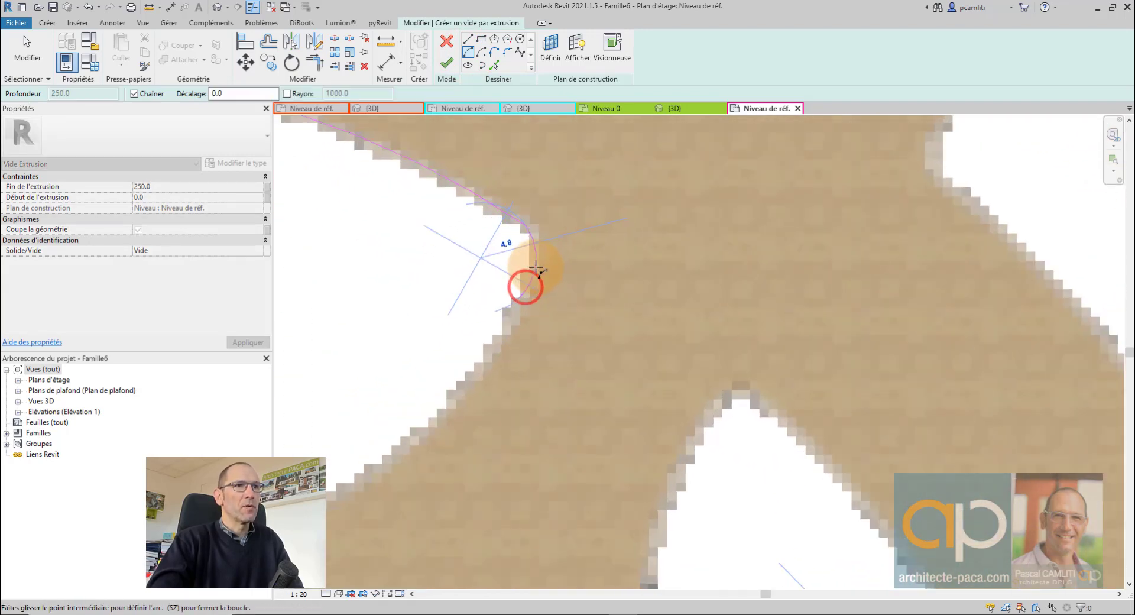
pyautogui.click(542, 265)
pyautogui.scroll(-3, 515, 342)
pyautogui.scroll(2, 574, 242)
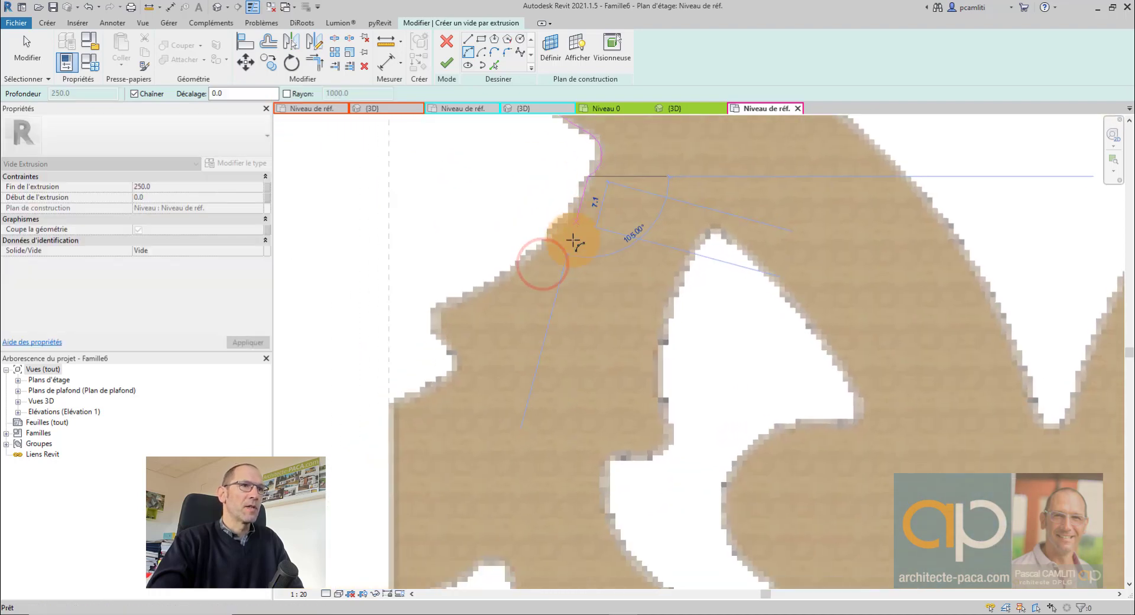
pyautogui.click(438, 308)
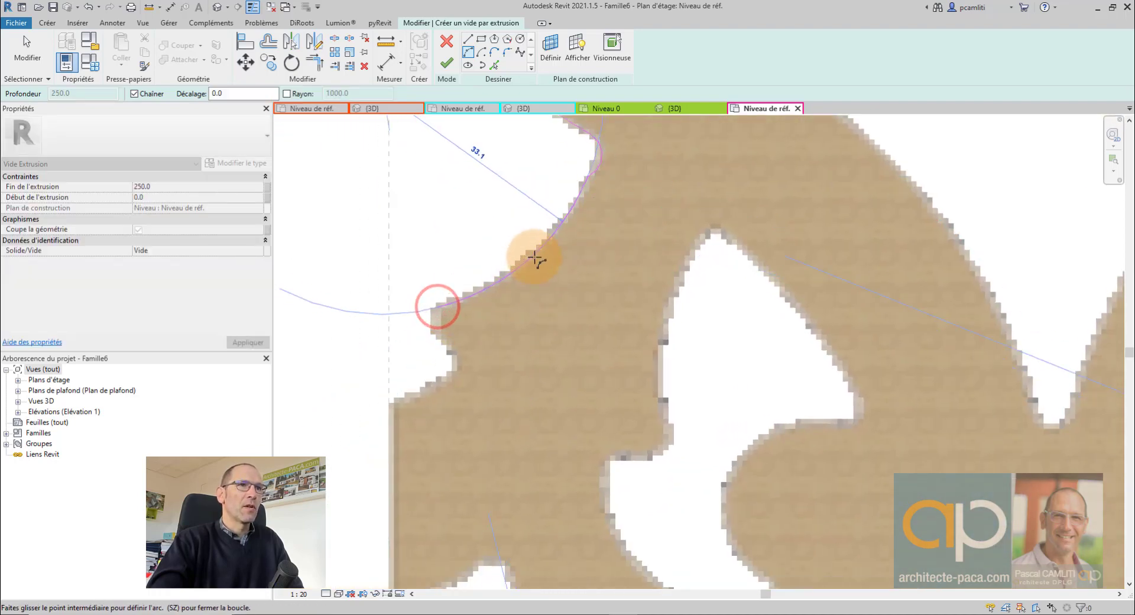
pyautogui.click(534, 257)
pyautogui.press('Escape')
pyautogui.press('Escape')
pyautogui.scroll(1, 605, 188)
pyautogui.scroll(2, 605, 188)
pyautogui.click(601, 195)
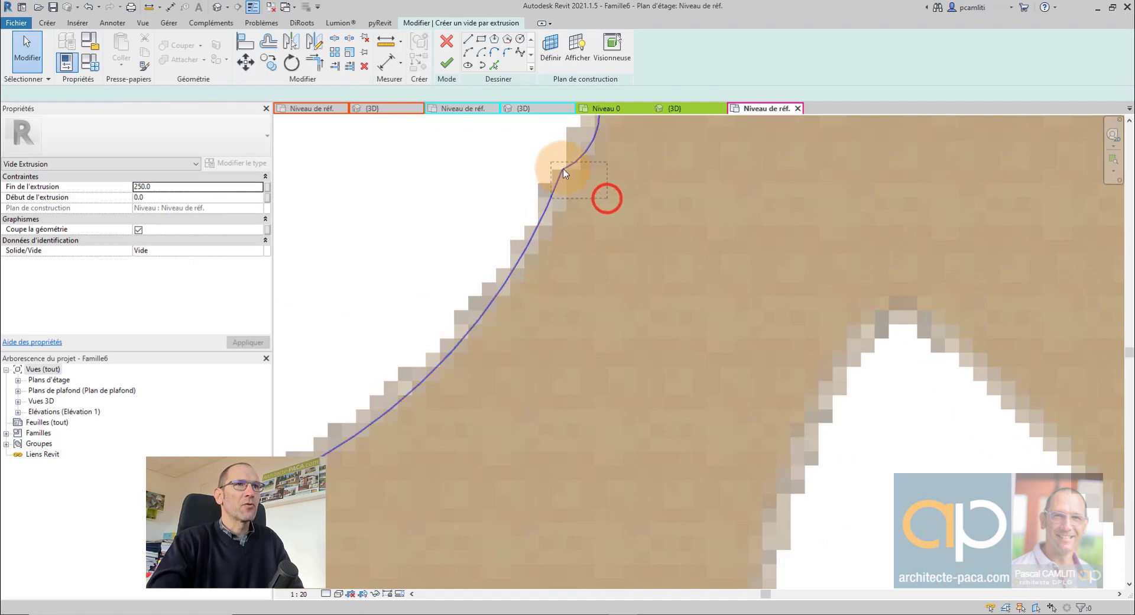
pyautogui.scroll(1, 579, 240)
pyautogui.press('Escape')
pyautogui.scroll(-3, 552, 320)
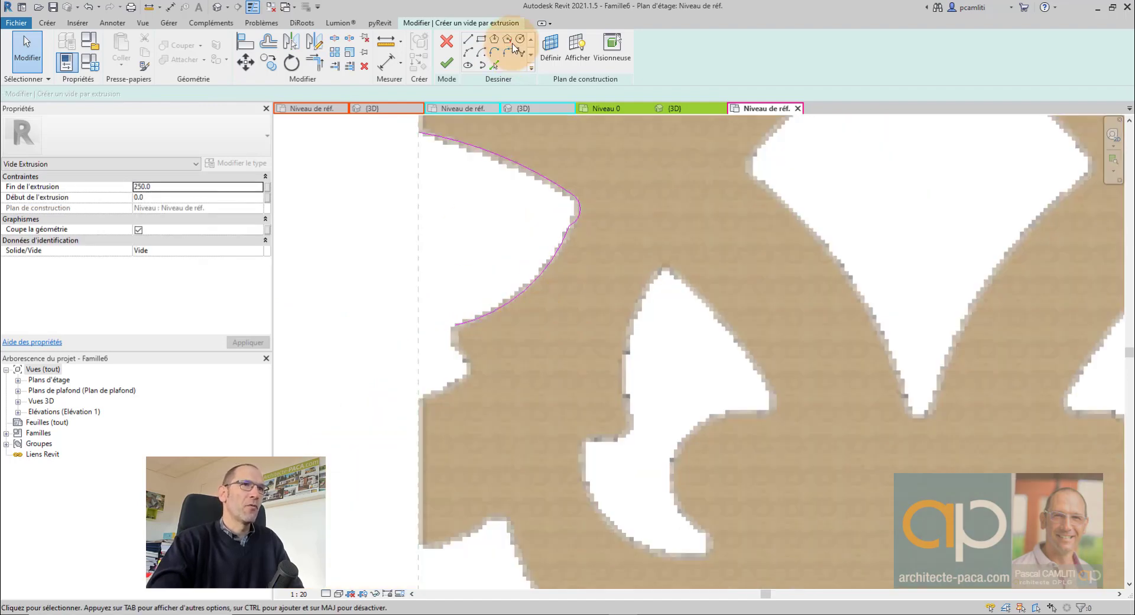
# Trace the shape's left edge with two more start-end-radius arcs.
pyautogui.click(467, 52)
pyautogui.scroll(1, 469, 350)
pyautogui.scroll(2, 441, 372)
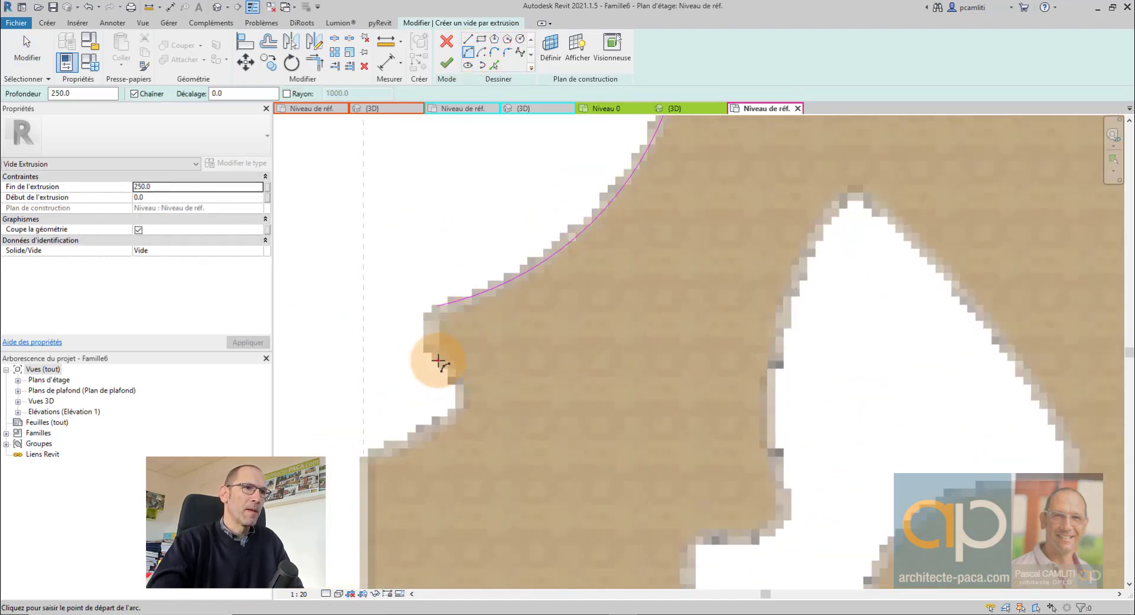
pyautogui.click(438, 361)
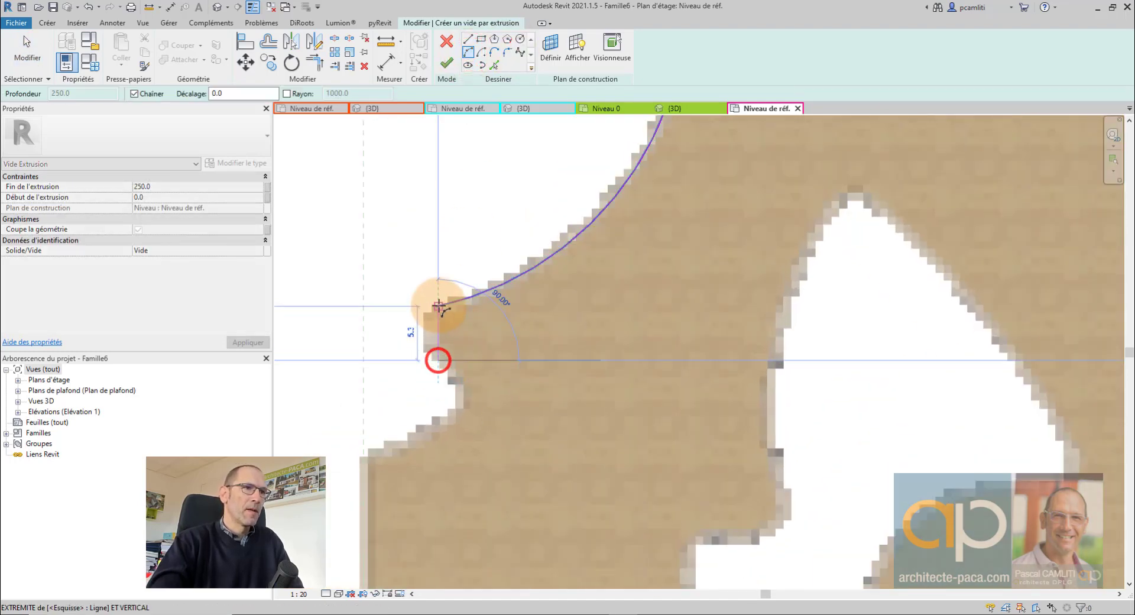
pyautogui.click(420, 338)
pyautogui.click(444, 421)
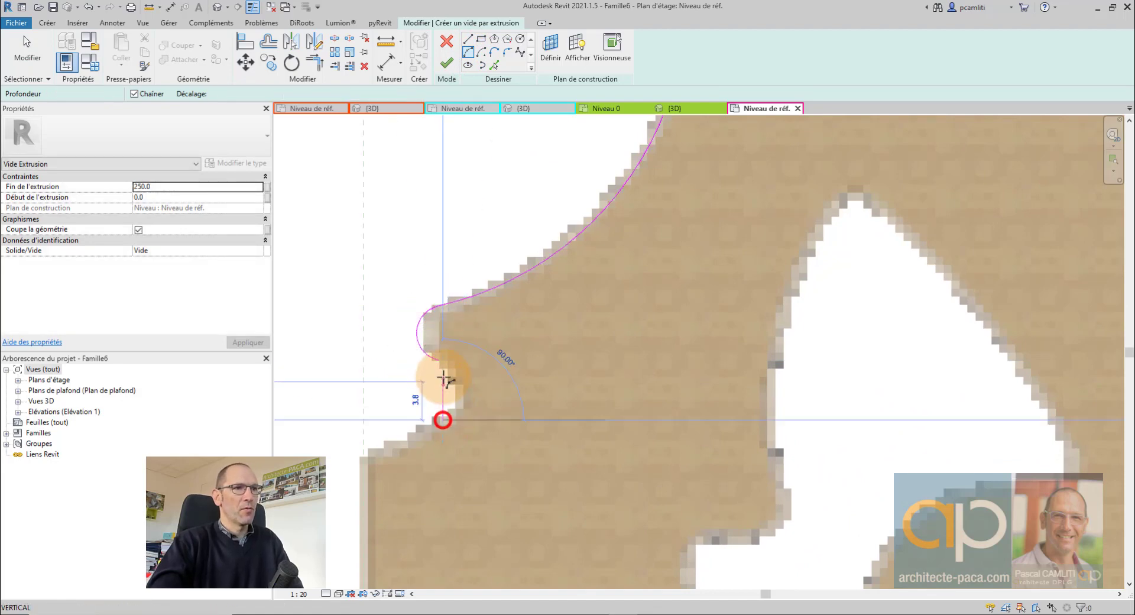
pyautogui.click(436, 359)
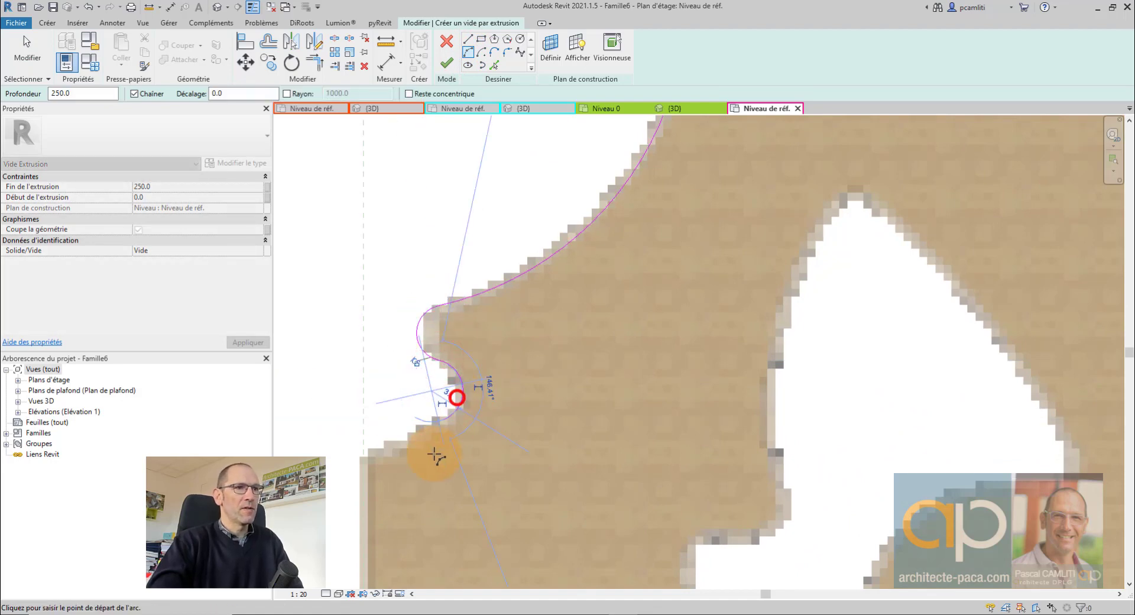
pyautogui.click(461, 401)
pyautogui.moveTo(435, 455); pyautogui.dragTo(469, 347, button='middle')
# Close the sketch loop with straight lines along the reference planes.
pyautogui.click(468, 39)
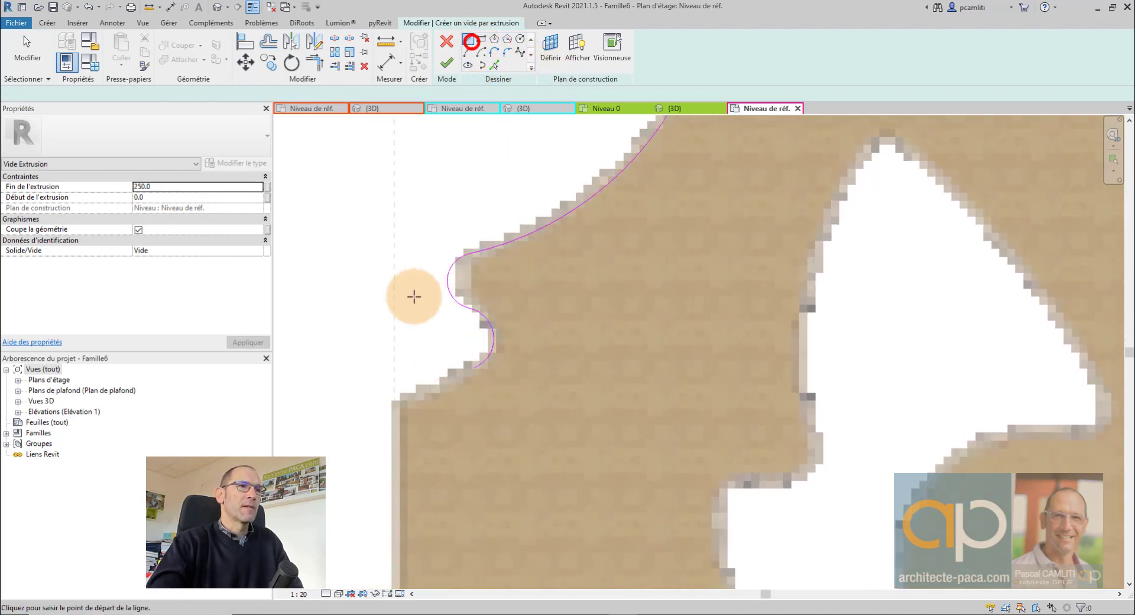
pyautogui.click(395, 400)
pyautogui.click(473, 367)
pyautogui.scroll(-2, 467, 367)
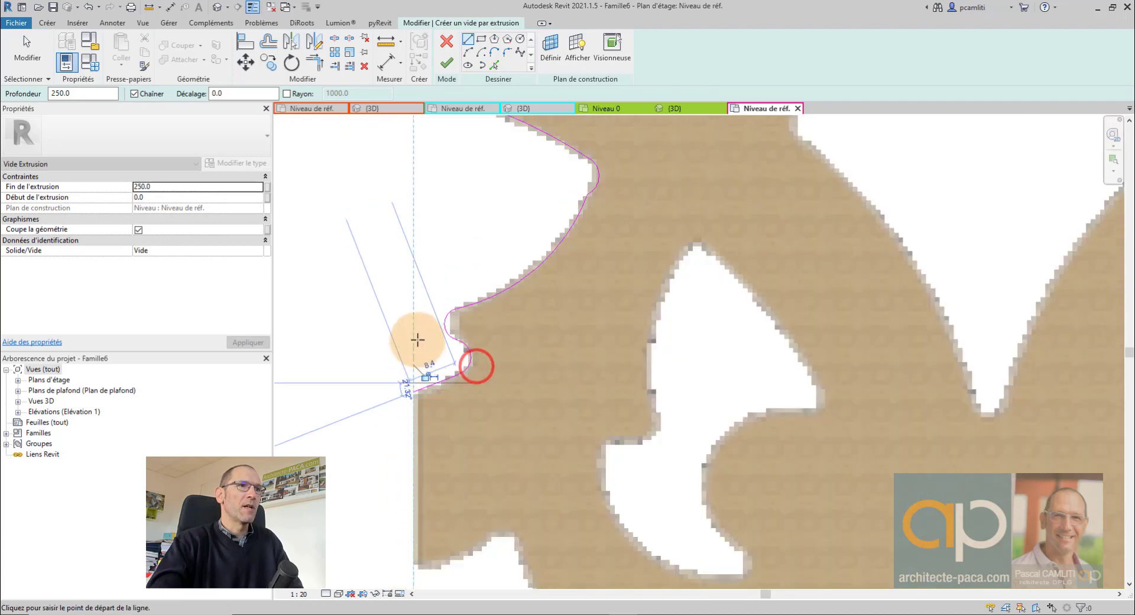
pyautogui.moveTo(417, 339); pyautogui.dragTo(438, 499, button='middle')
pyautogui.click(435, 278)
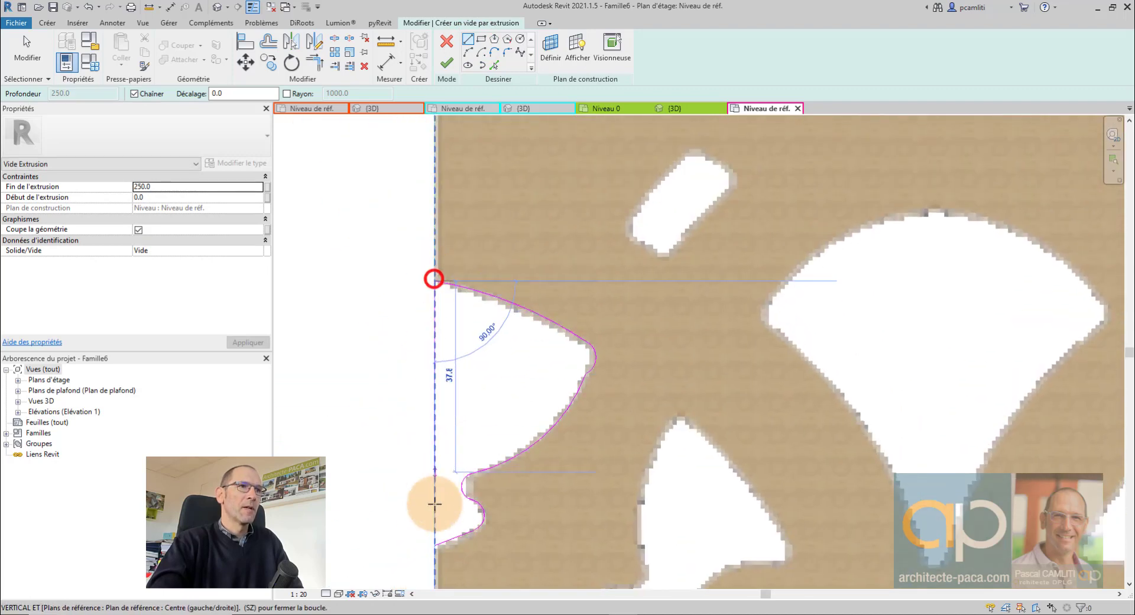
pyautogui.click(431, 537)
pyautogui.rightClick(433, 544)
pyautogui.scroll(-3, 481, 412)
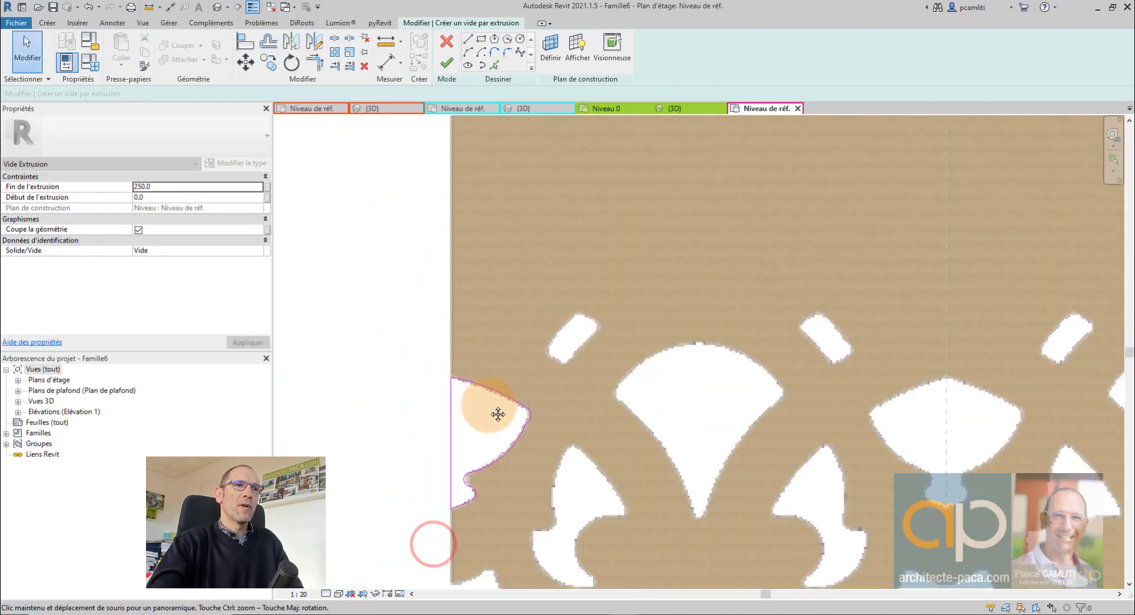
# Mirror a copy of the closed sketch across the reference plane and finish the void extrusion.
pyautogui.moveTo(380, 224); pyautogui.dragTo(481, 431)
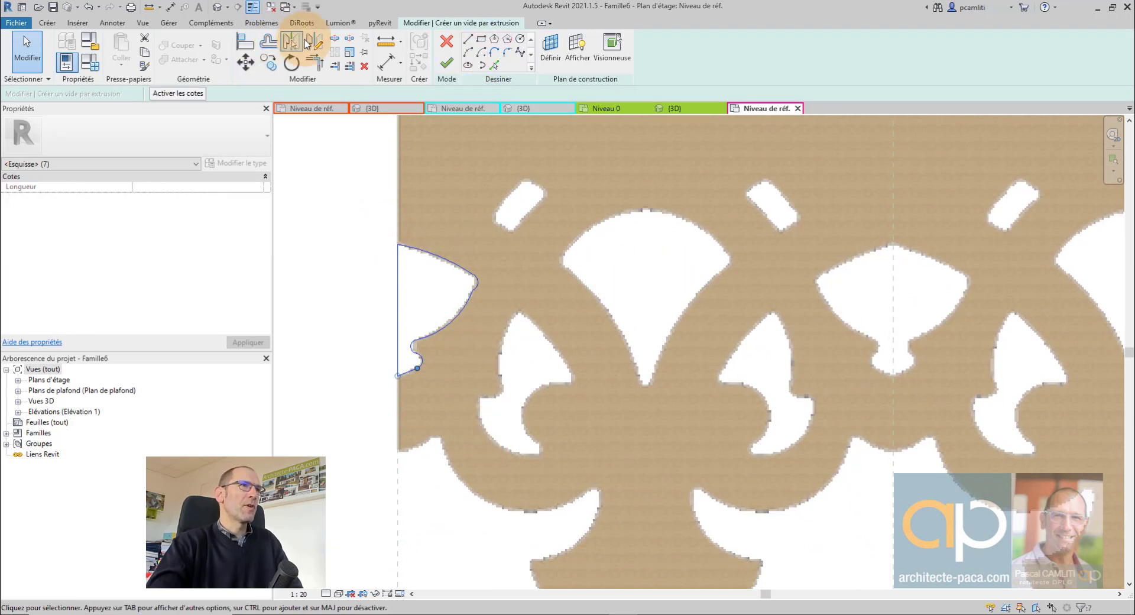
pyautogui.click(311, 43)
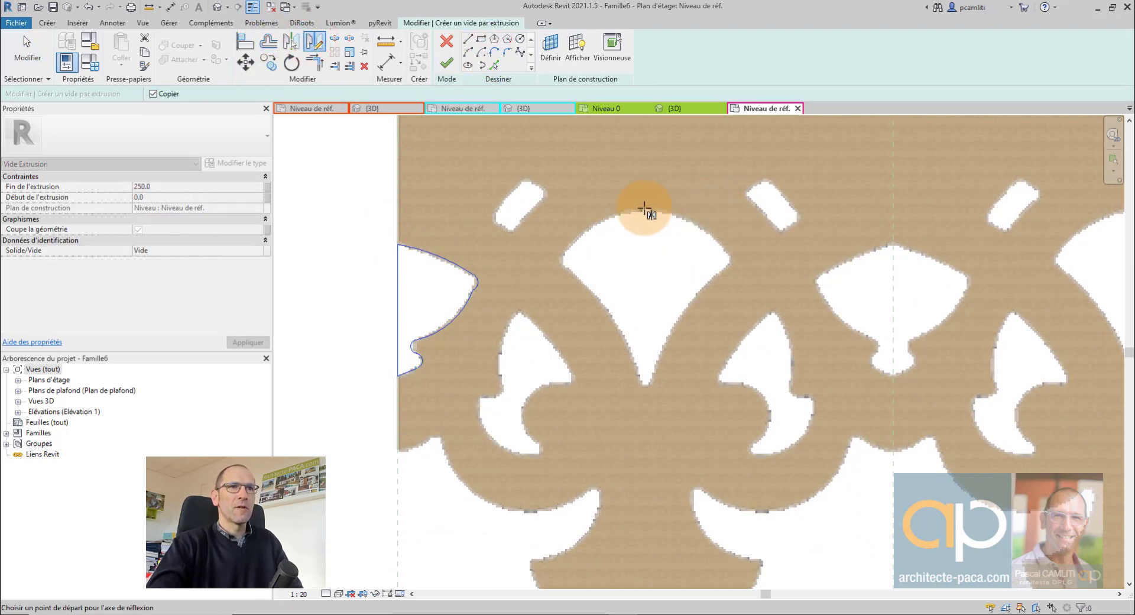
pyautogui.click(646, 155)
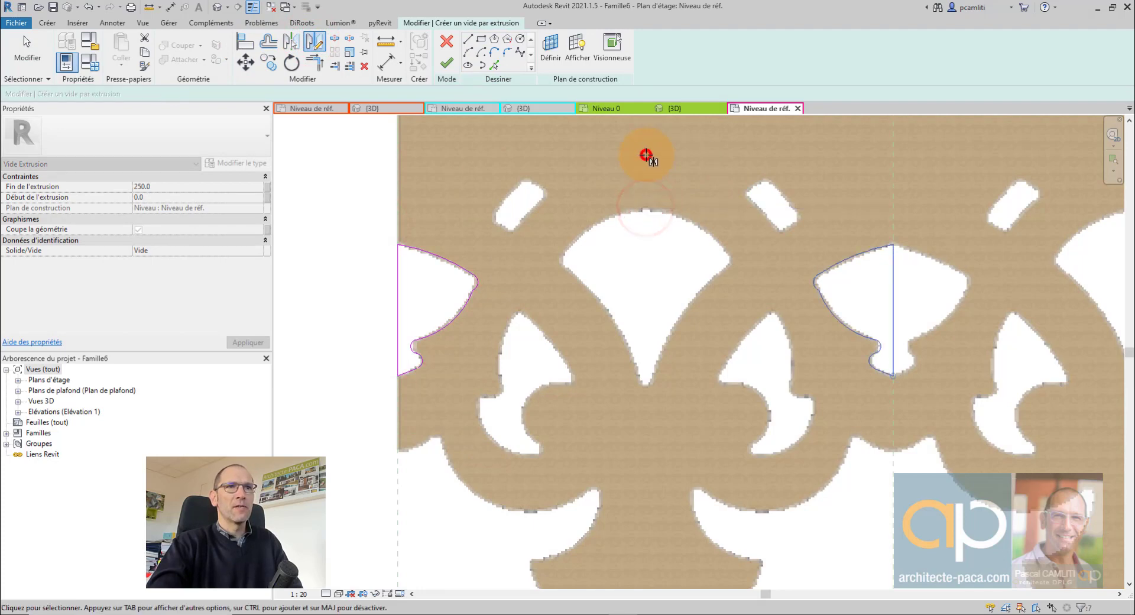
pyautogui.scroll(-1, 790, 332)
pyautogui.scroll(-2, 789, 332)
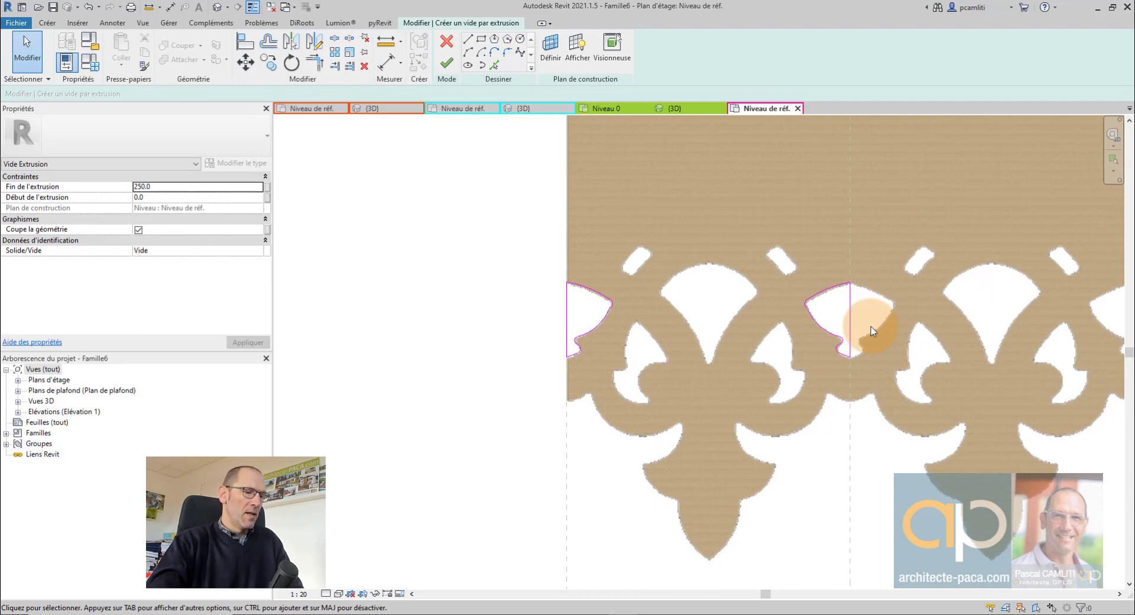
pyautogui.click(446, 62)
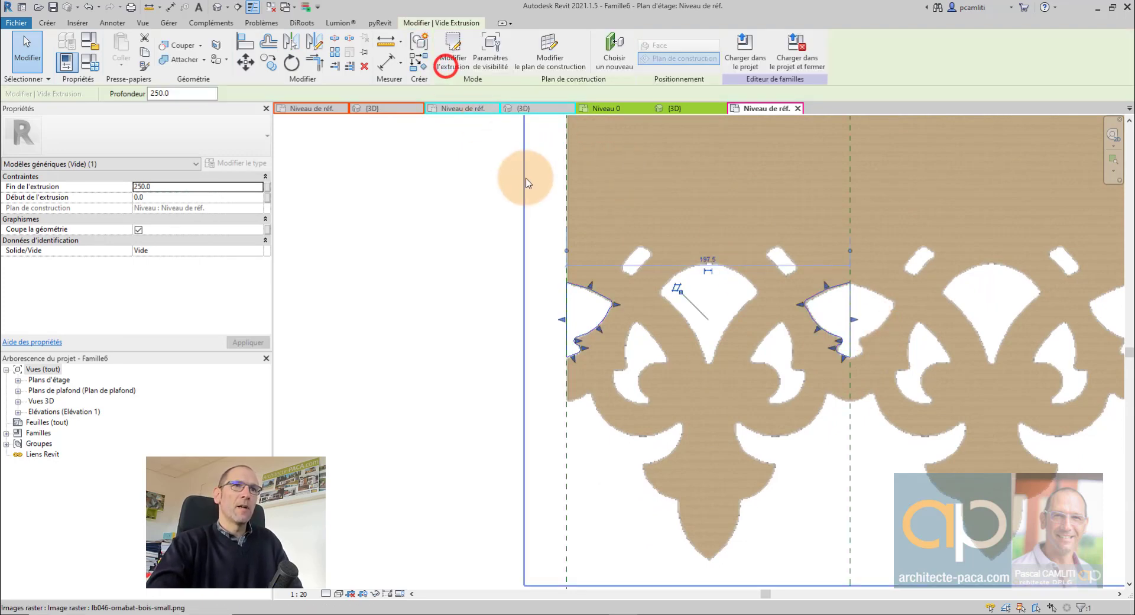
# In the 3D view, enable 'Couper avec des vides une fois chargée' for the family.
pyautogui.press('3')
pyautogui.press('d')
pyautogui.press('Escape')
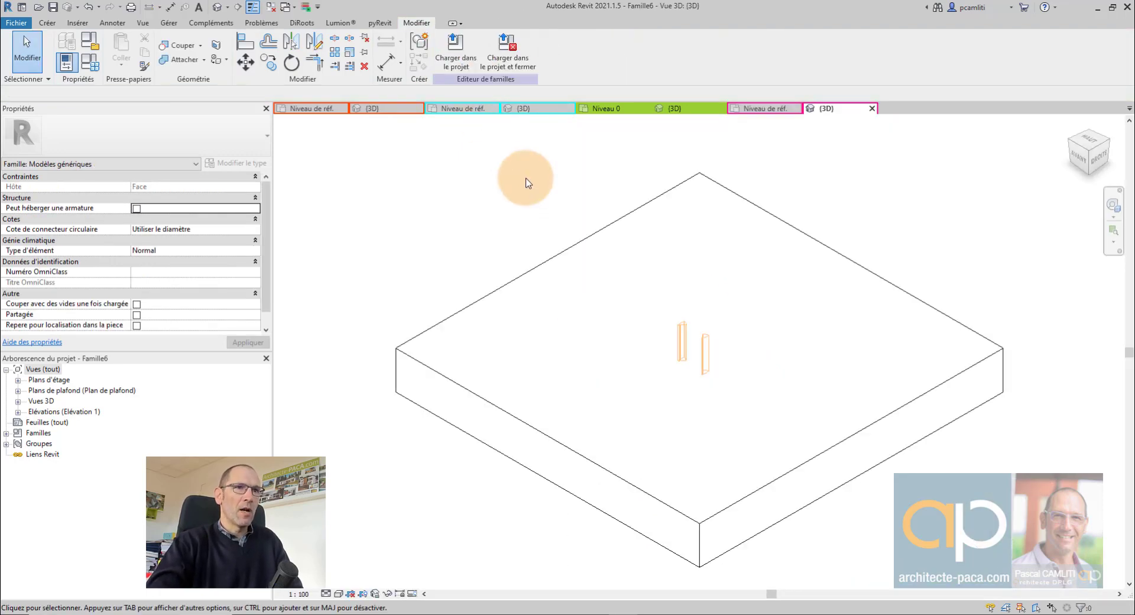
pyautogui.keyDown('shift'); pyautogui.moveTo(704, 378); pyautogui.dragTo(752, 380, button='middle'); pyautogui.keyUp('shift')
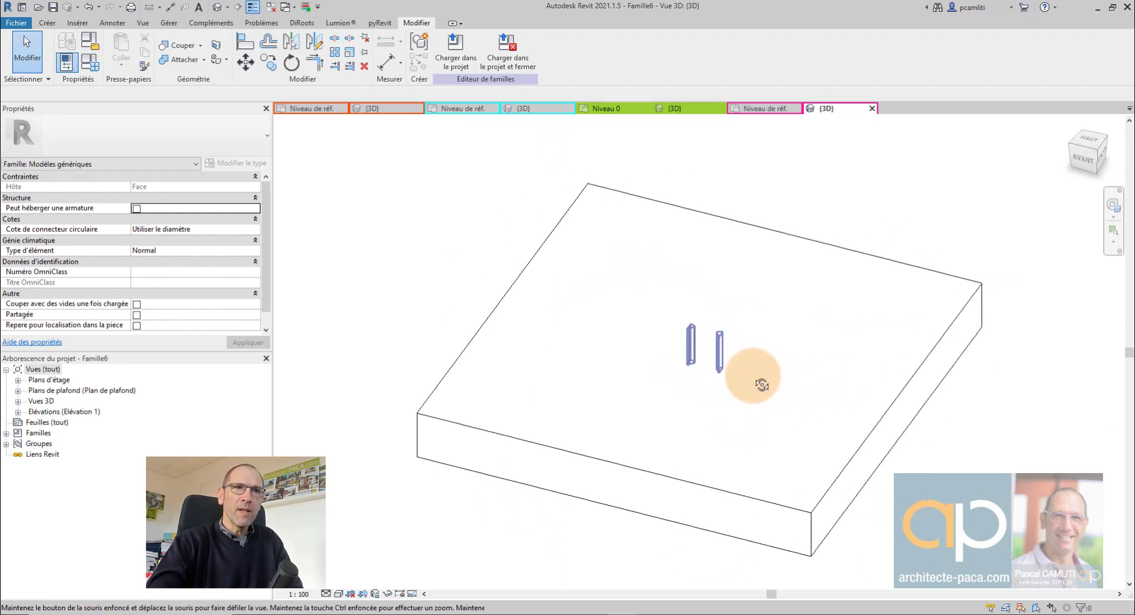
pyautogui.scroll(5, 719, 369)
pyautogui.scroll(2, 721, 366)
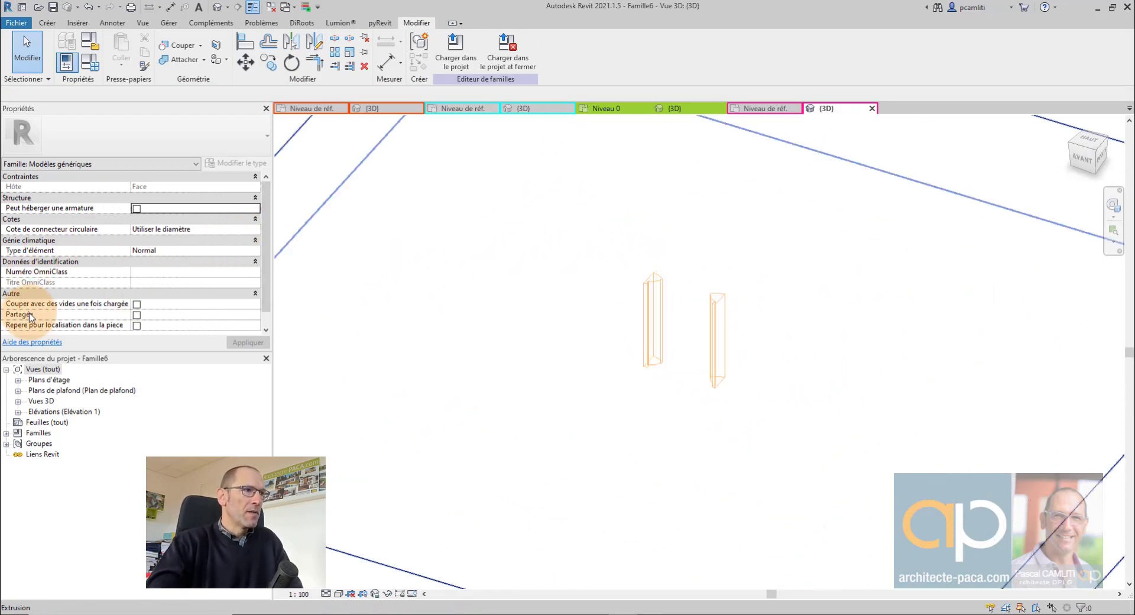
pyautogui.click(136, 304)
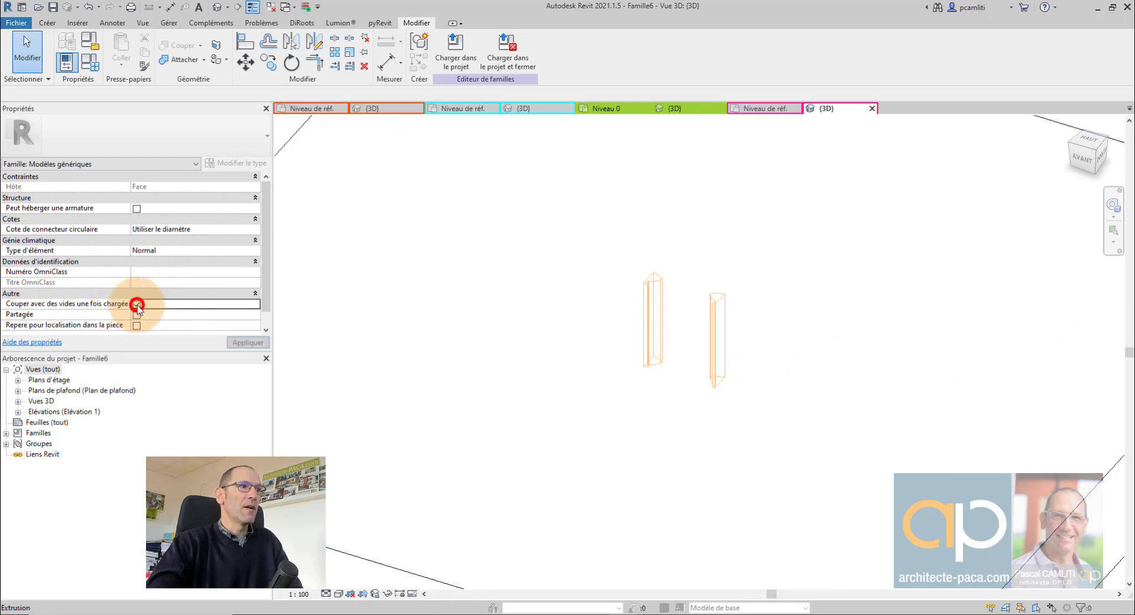
# Extend the void extrusion to start at -60.0, ending at 250.0.
pyautogui.click(650, 331)
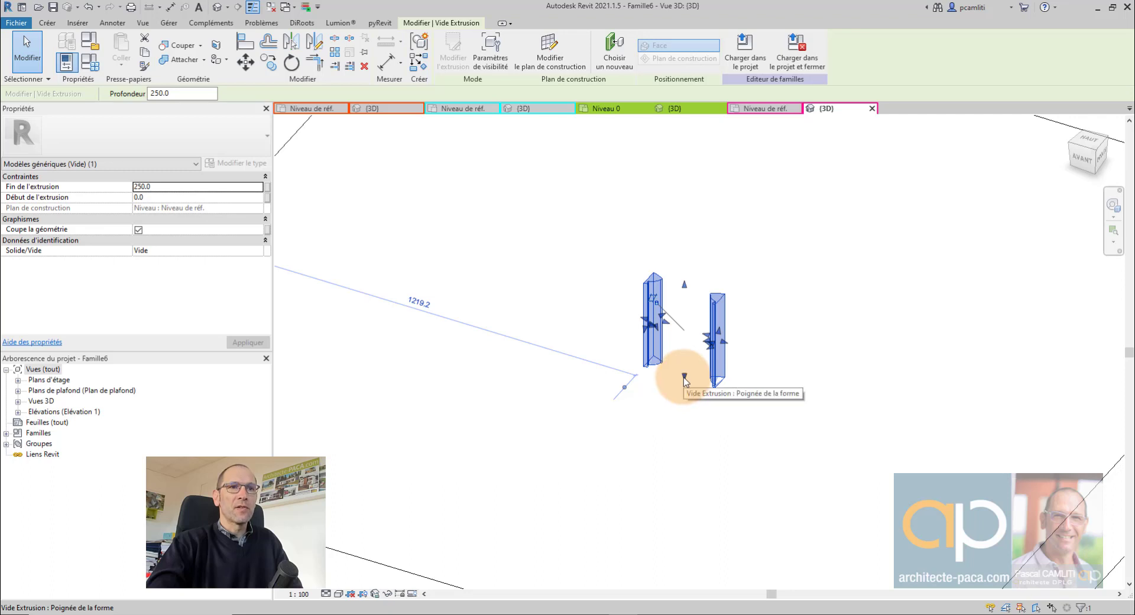
pyautogui.moveTo(685, 379); pyautogui.dragTo(689, 390)
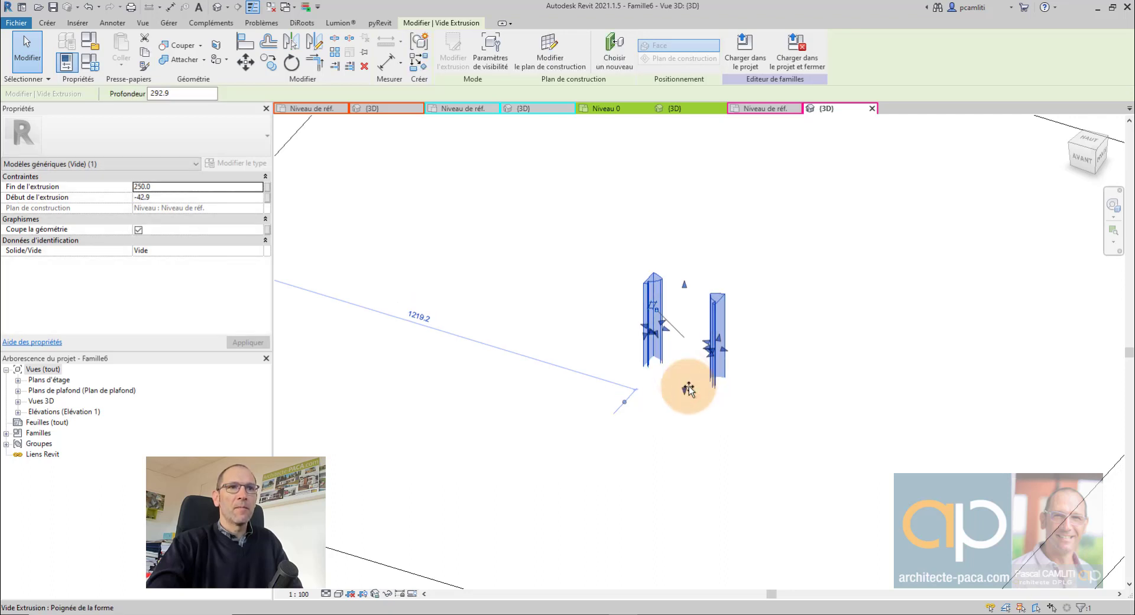
pyautogui.click(165, 199)
pyautogui.write('-60')
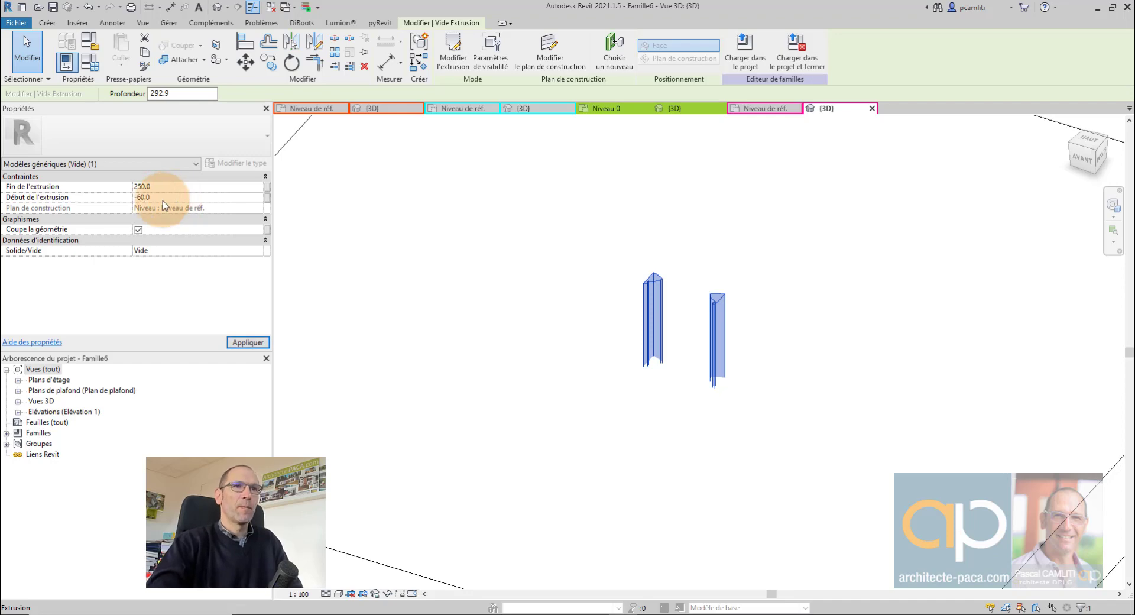
pyautogui.scroll(-2, 597, 322)
pyautogui.scroll(-1, 672, 349)
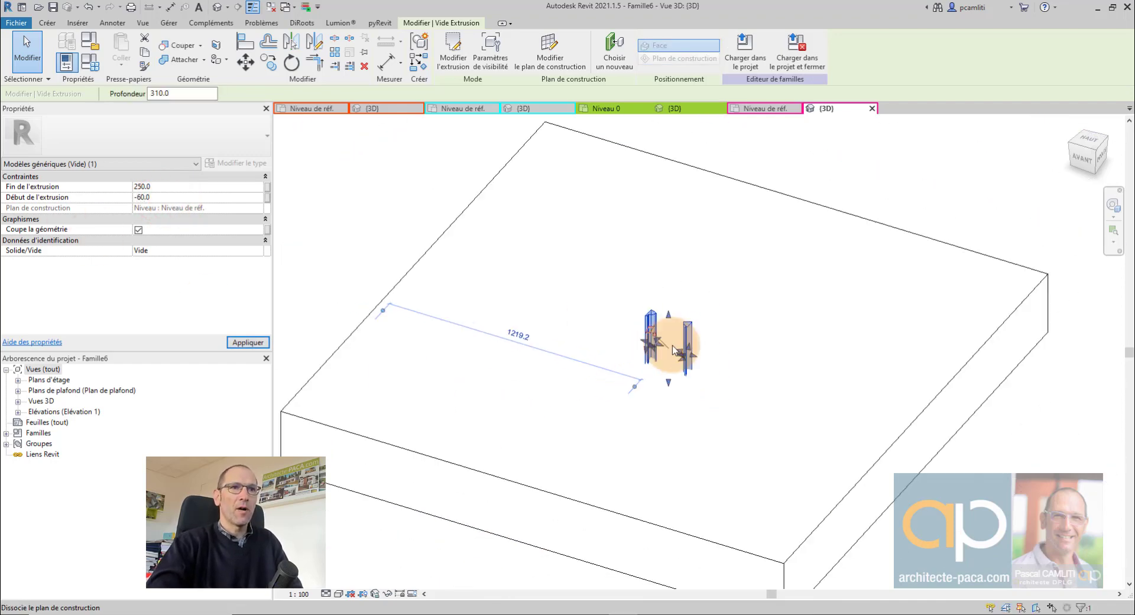
pyautogui.click(421, 204)
# Cut the slab with the void extrusion.
pyautogui.click(184, 47)
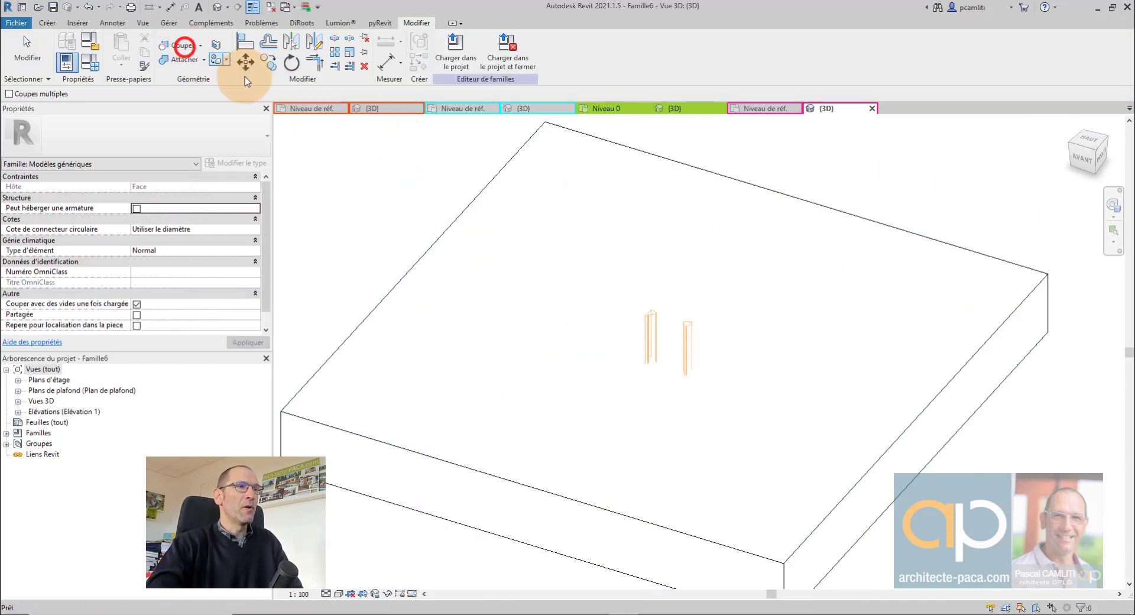
pyautogui.click(527, 165)
pyautogui.click(650, 317)
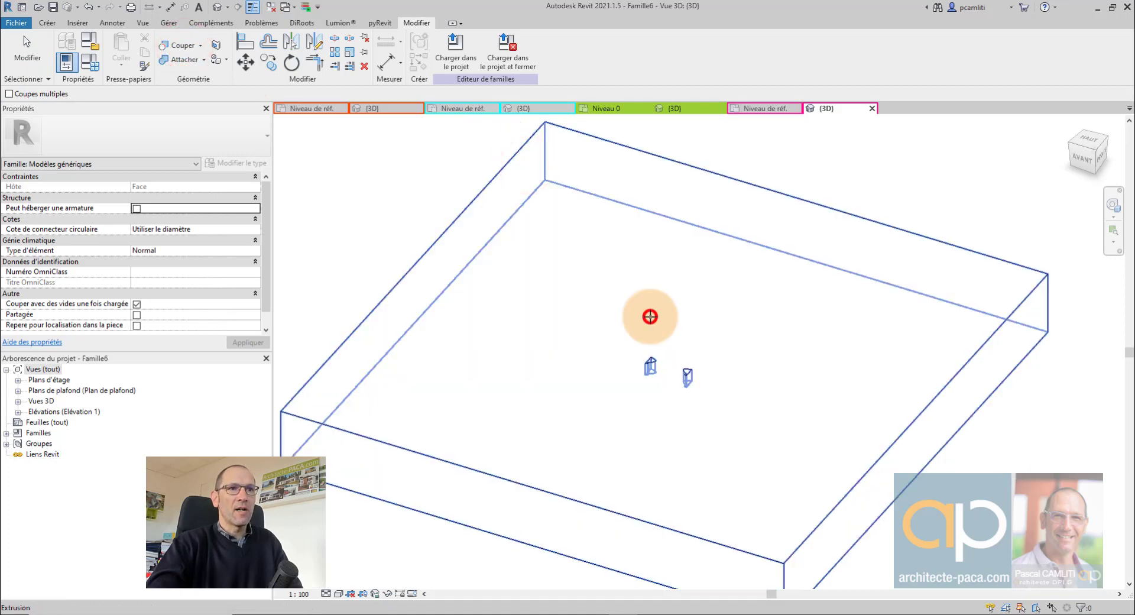
pyautogui.scroll(2, 687, 367)
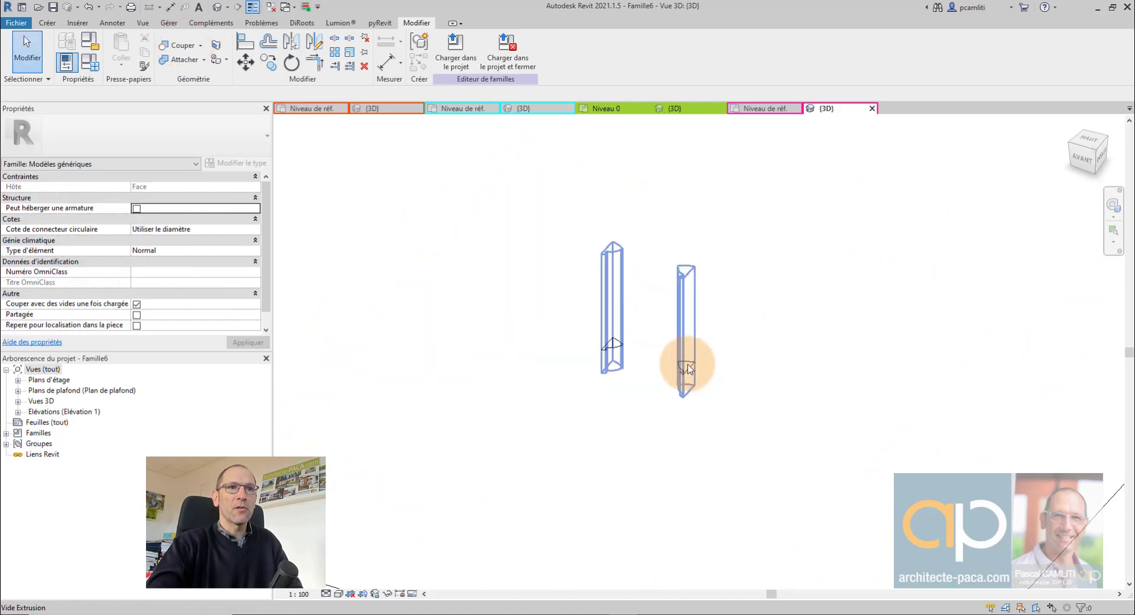
pyautogui.click(304, 109)
pyautogui.click(392, 109)
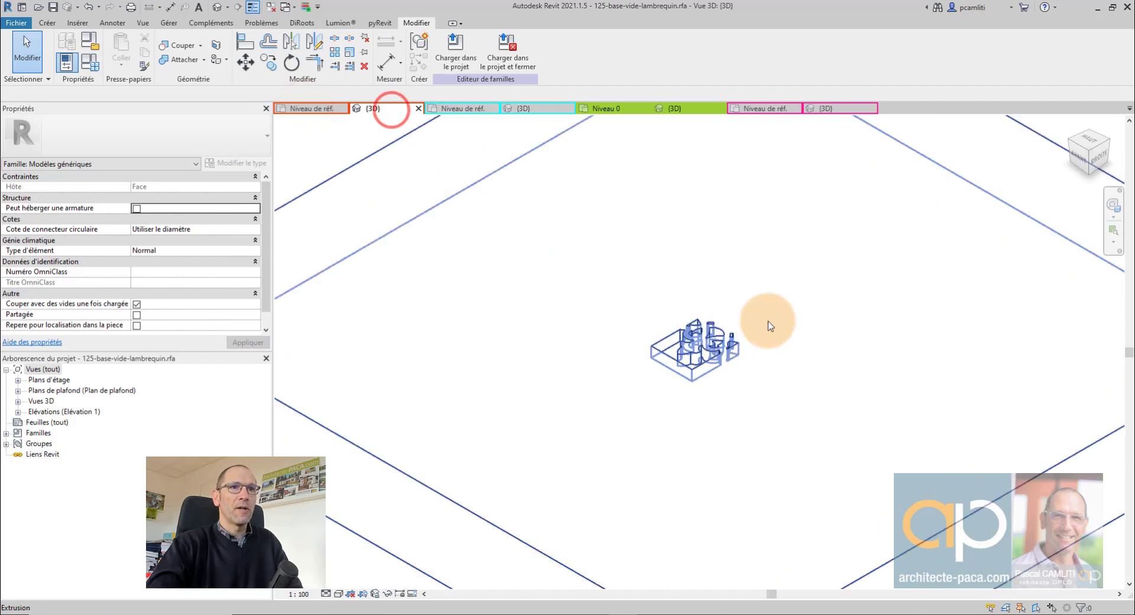
pyautogui.scroll(4, 787, 322)
pyautogui.scroll(1, 763, 355)
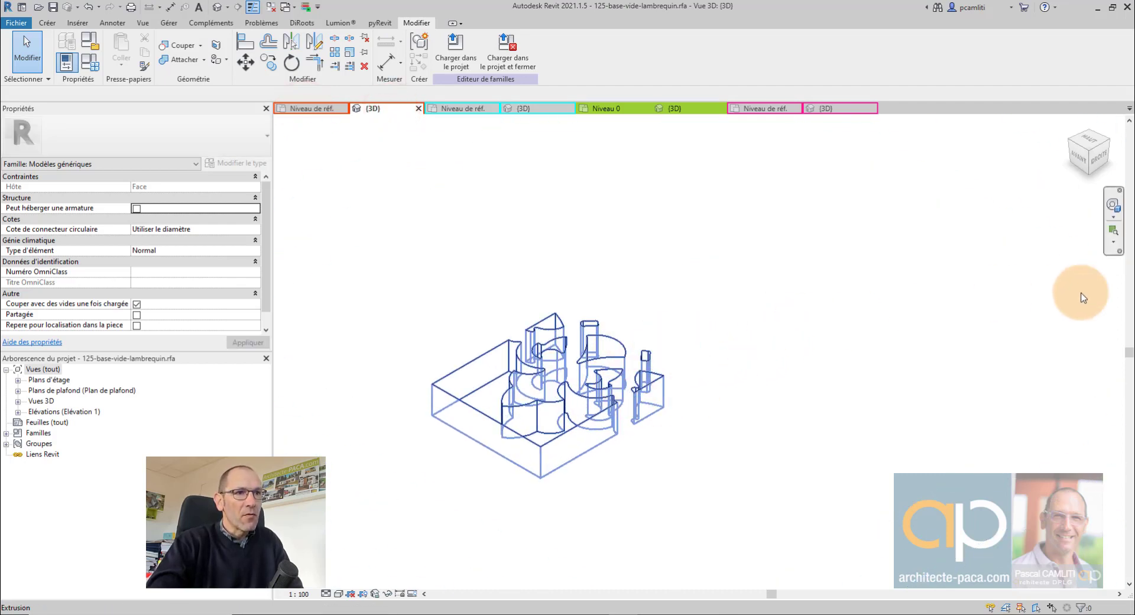
pyautogui.scroll(-1, 680, 379)
pyautogui.scroll(-4, 709, 390)
pyautogui.click(775, 401)
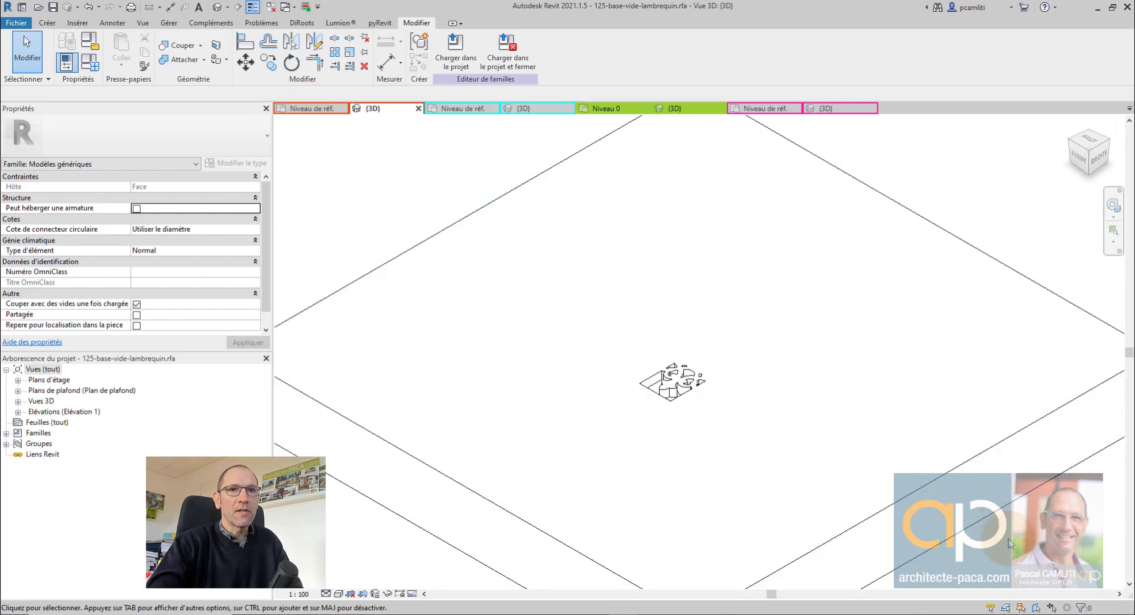
pyautogui.click(722, 397)
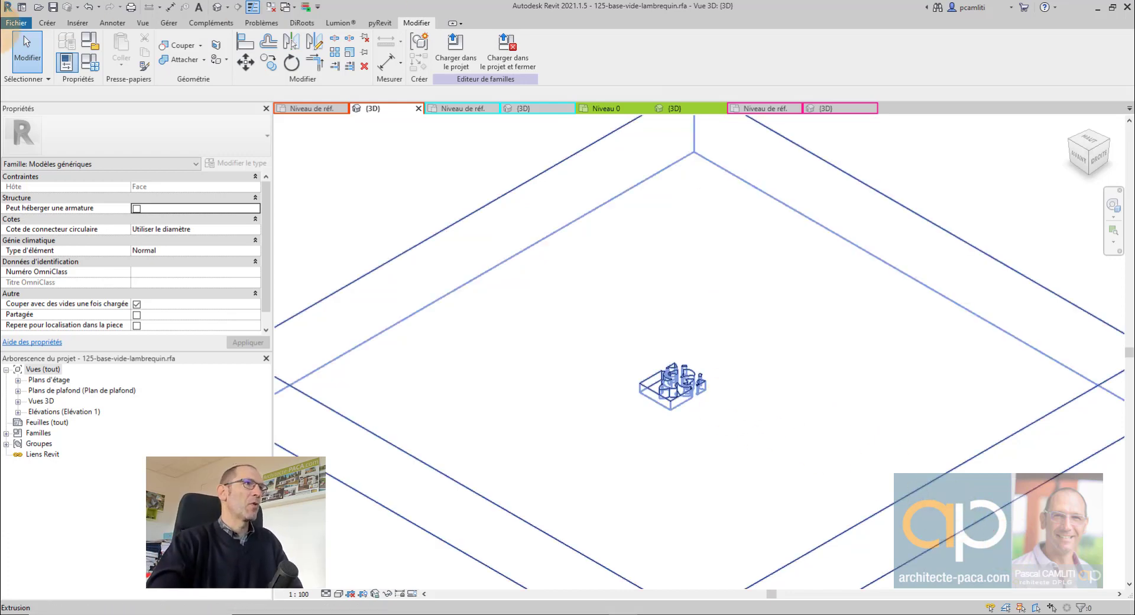
pyautogui.click(399, 182)
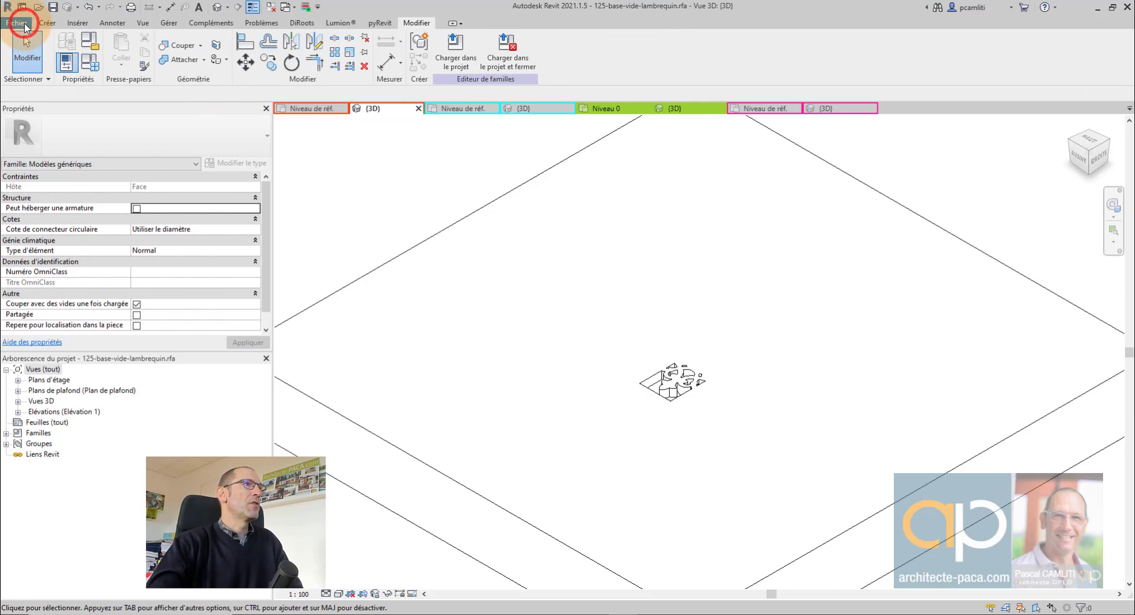
# Create a new family from the 'Modèle générique métrique (ligne).rft' template.
pyautogui.click(26, 27)
pyautogui.click(149, 102)
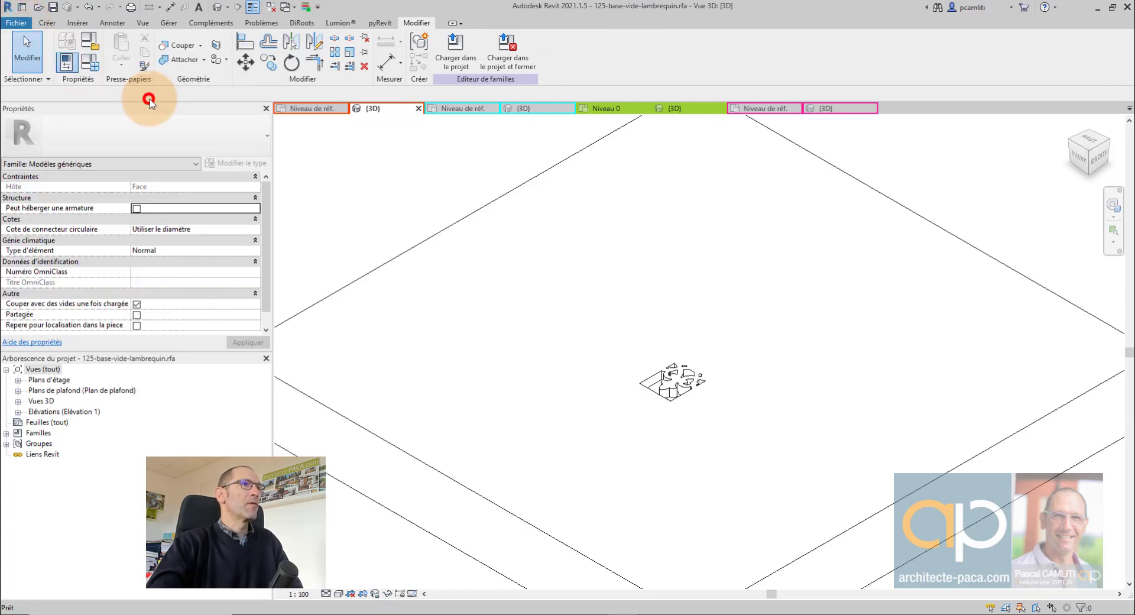
pyautogui.scroll(-5, 594, 354)
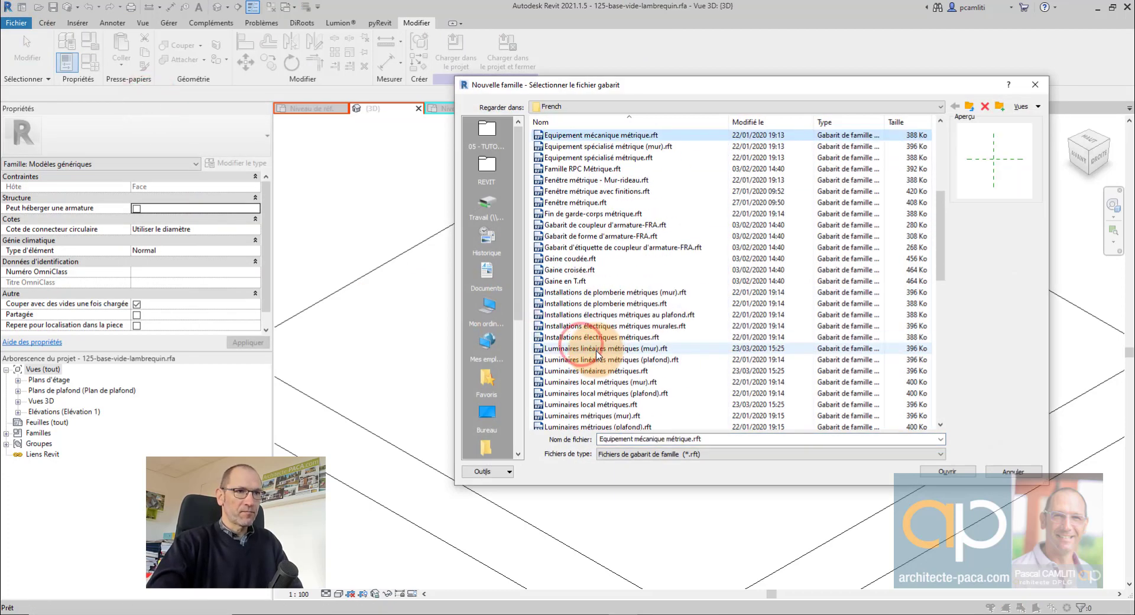
pyautogui.scroll(-7, 597, 355)
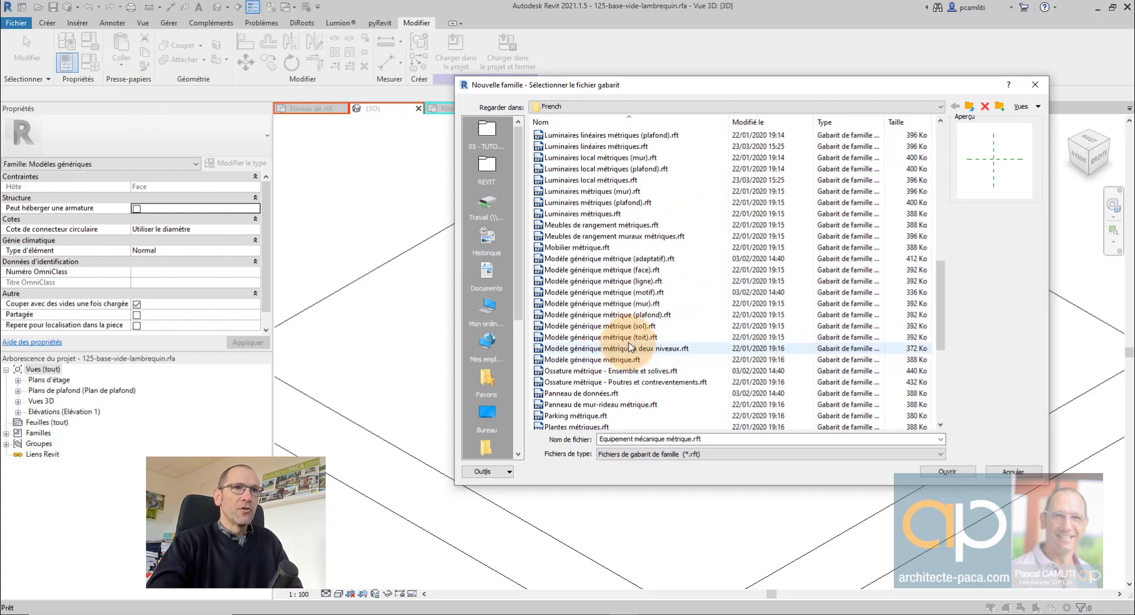
pyautogui.click(650, 280)
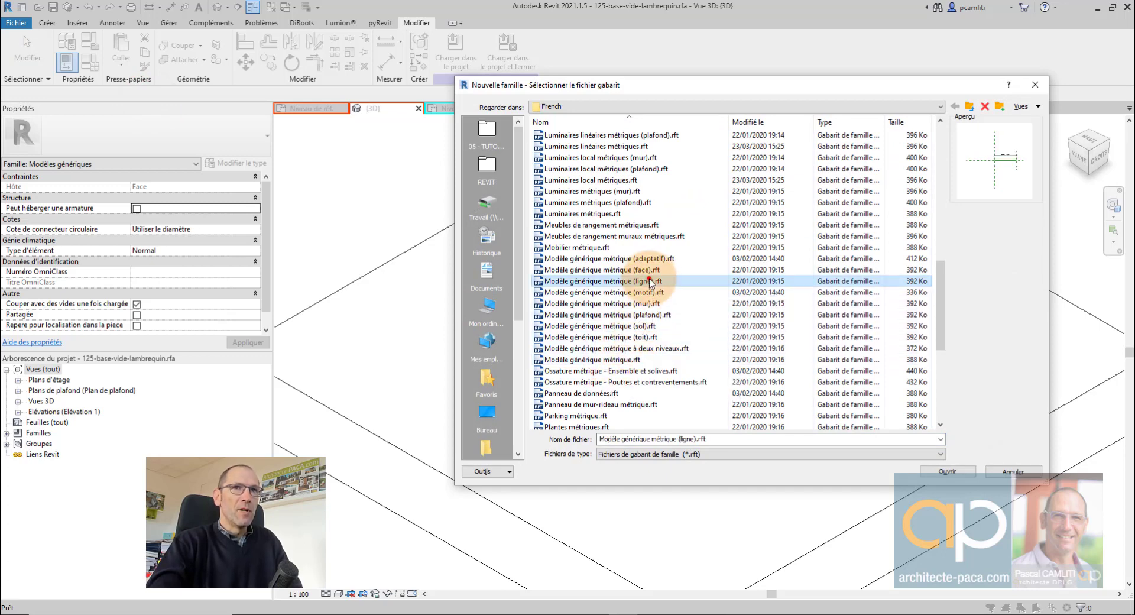
pyautogui.click(945, 473)
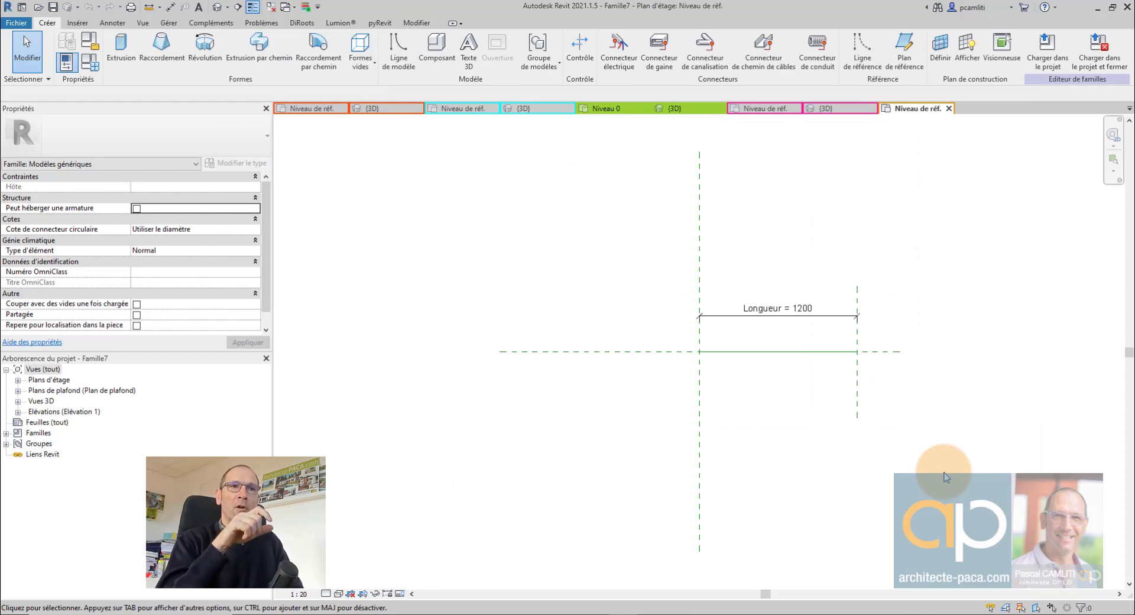
# Sketch a 1200-long rectangle between the reference planes for a solid extrusion.
pyautogui.moveTo(840, 438)
pyautogui.mouseDown(button='middle')
pyautogui.moveTo(690, 337)
pyautogui.moveTo(411, 277)
pyautogui.mouseUp(button='middle')
pyautogui.scroll(2, 654, 324)
pyautogui.scroll(1, 666, 332)
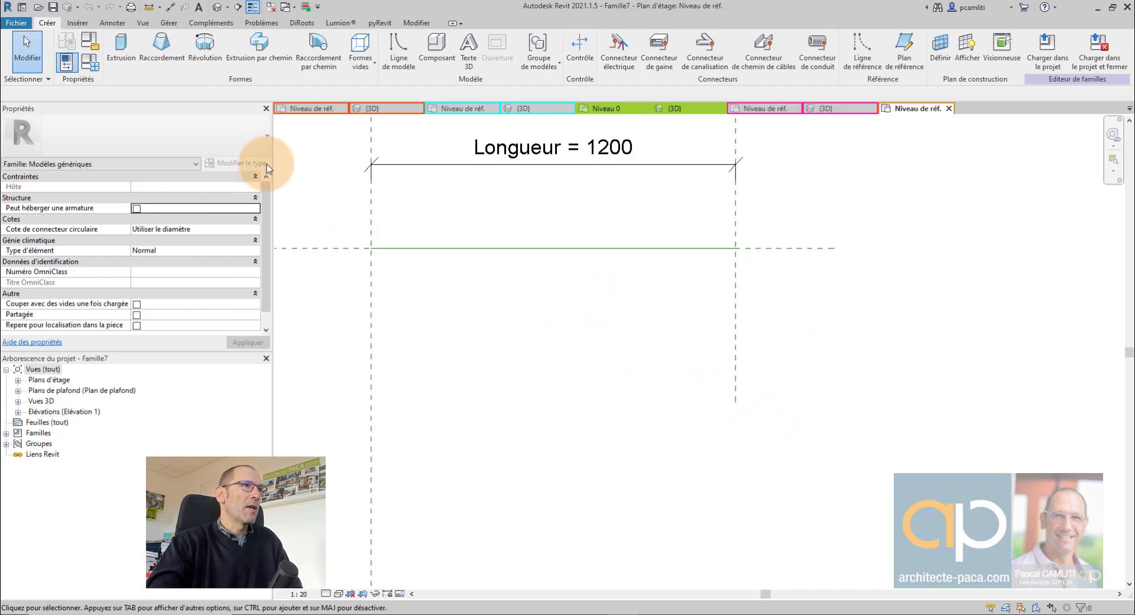
pyautogui.click(121, 42)
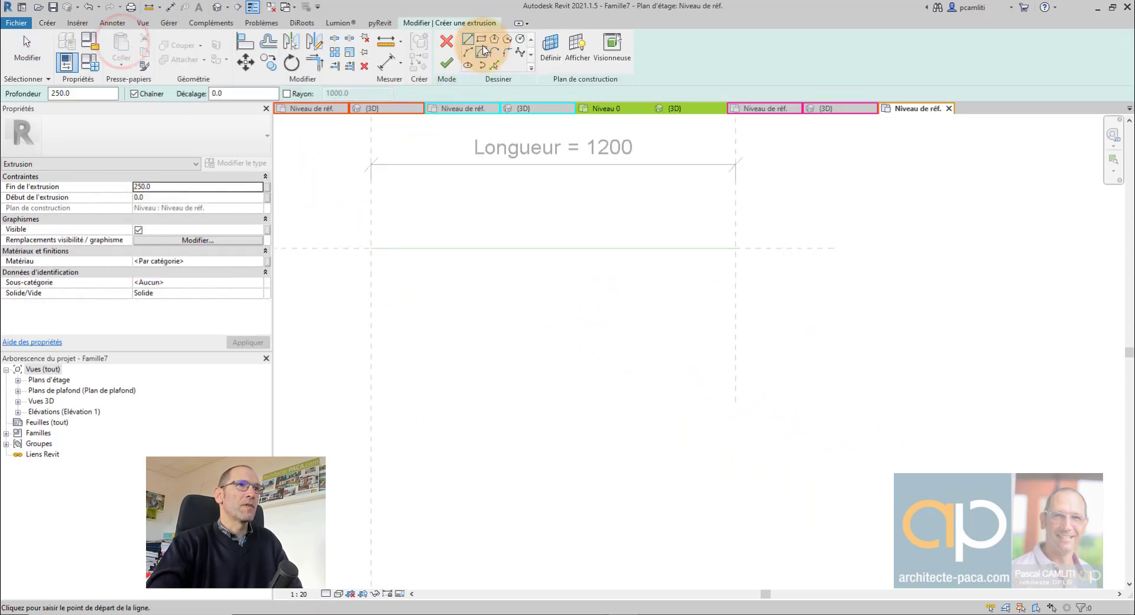
pyautogui.click(481, 38)
pyautogui.click(371, 249)
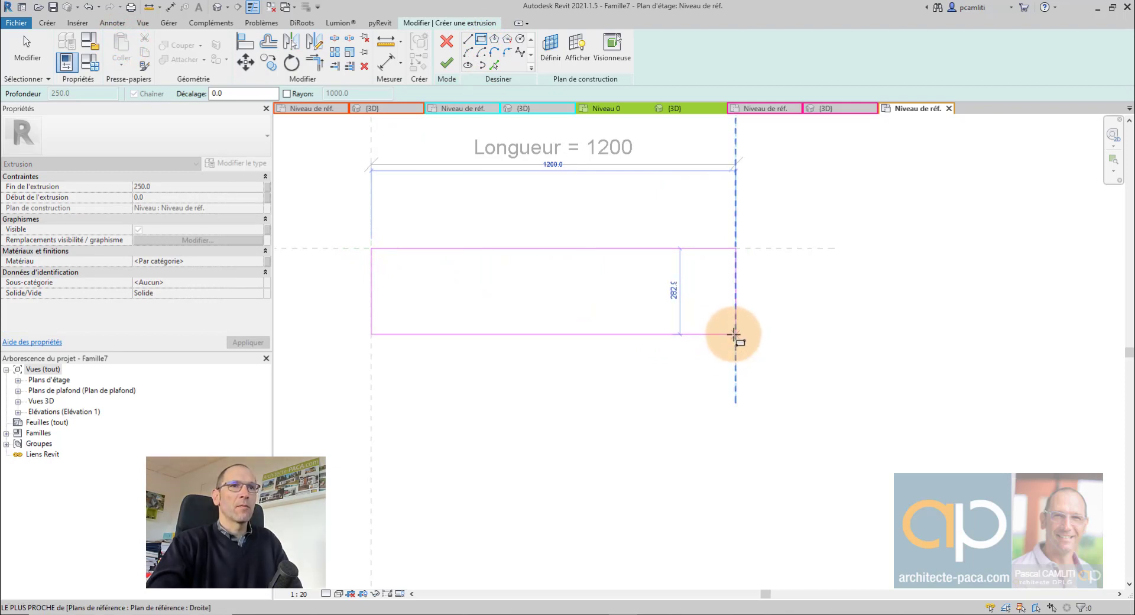
pyautogui.click(734, 334)
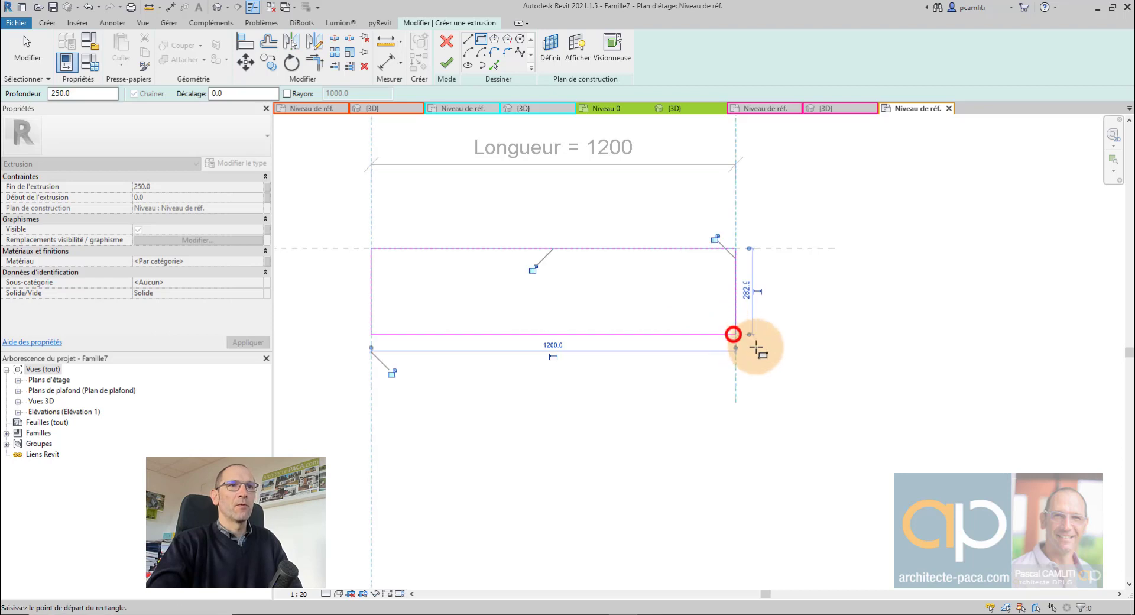
# Lock the rectangle's edges to the reference planes and finish the 250.0-high extrusion.
pyautogui.click(717, 237)
pyautogui.click(533, 269)
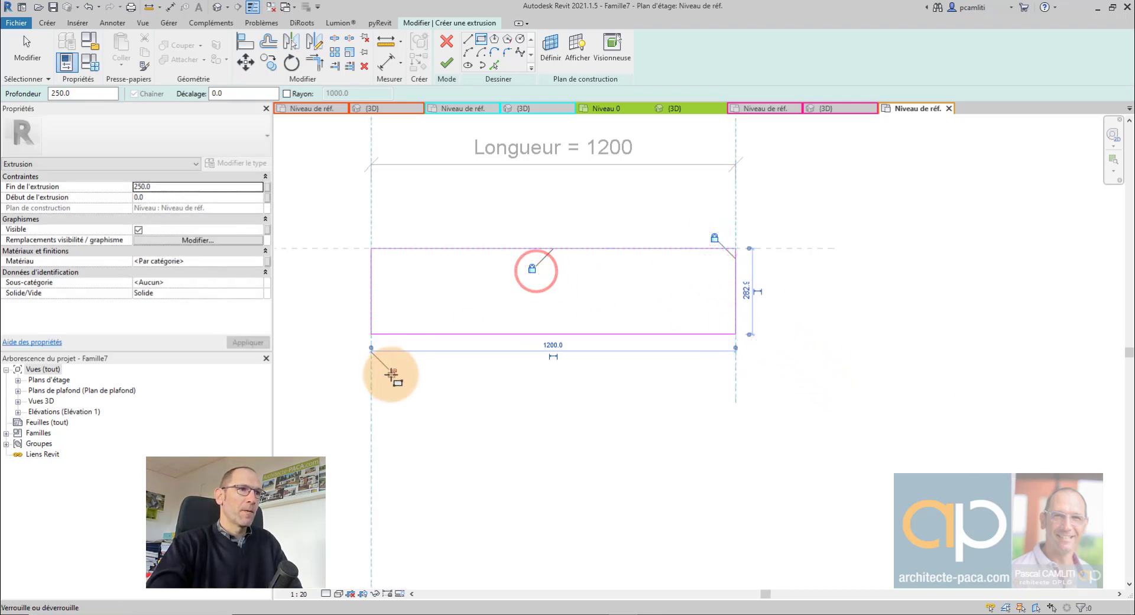
pyautogui.click(392, 375)
pyautogui.press('Escape')
pyautogui.press('Escape')
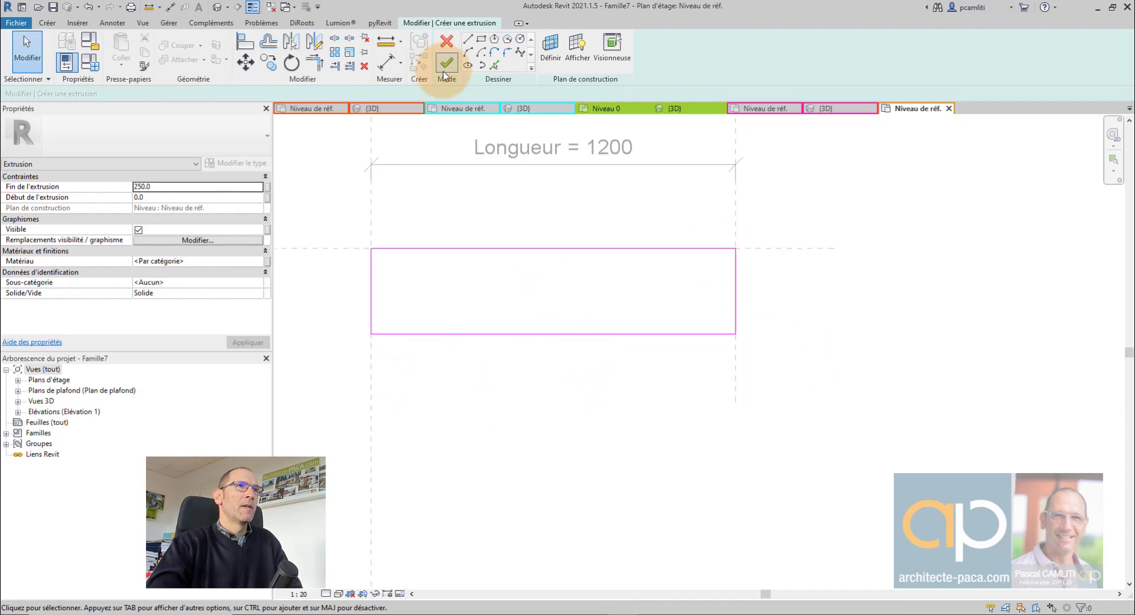
pyautogui.click(445, 63)
pyautogui.click(846, 331)
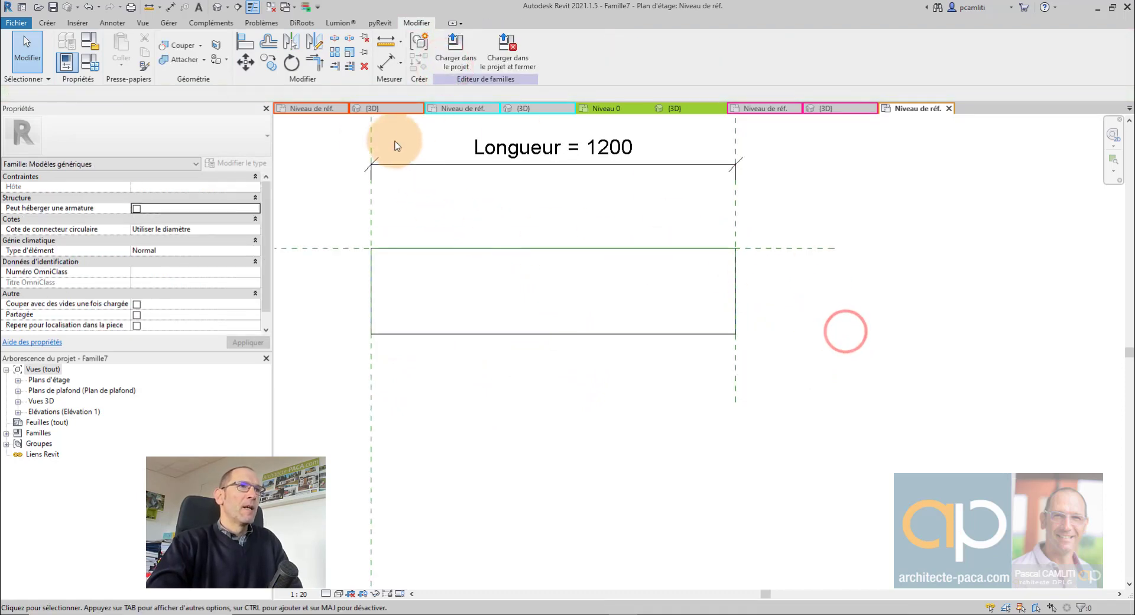
# Load the lambrequin void family into Projet1 and the new panel family.
pyautogui.click(310, 108)
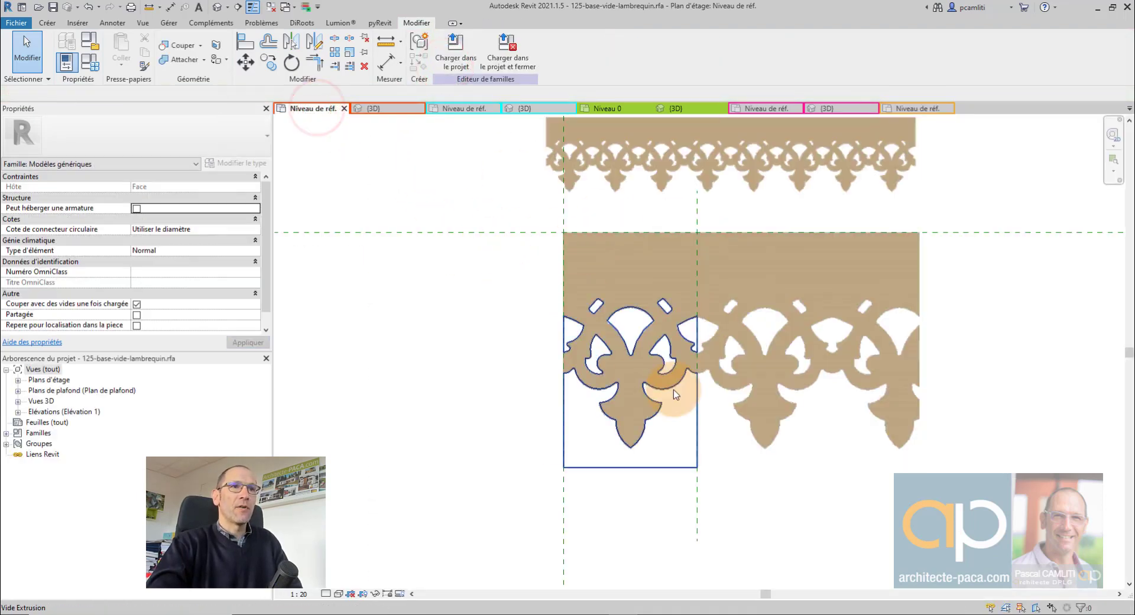
pyautogui.click(456, 53)
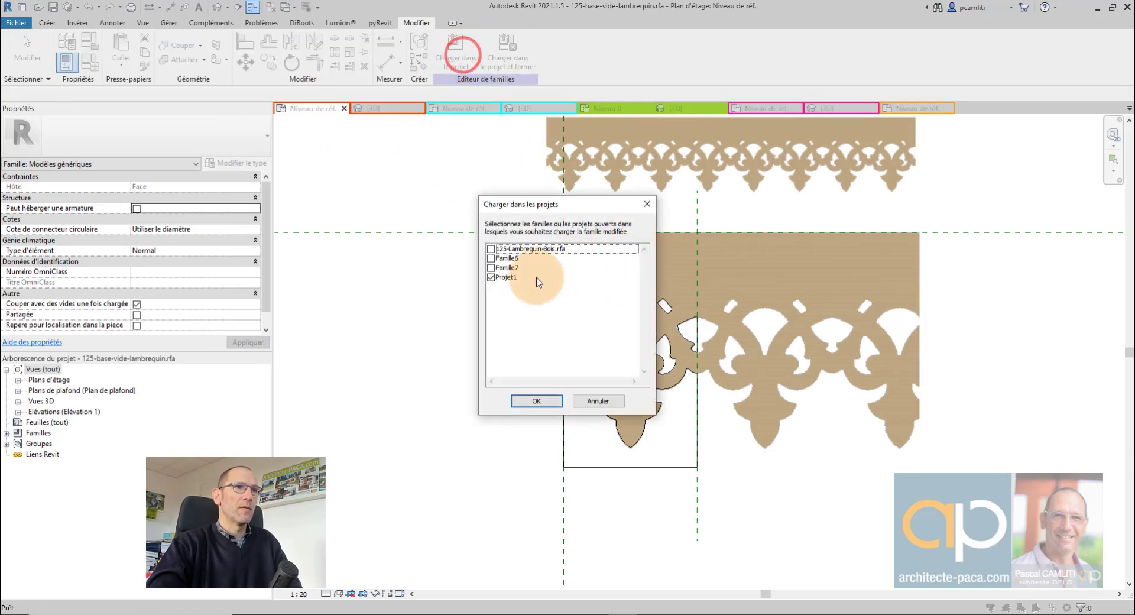
pyautogui.click(491, 277)
pyautogui.click(491, 268)
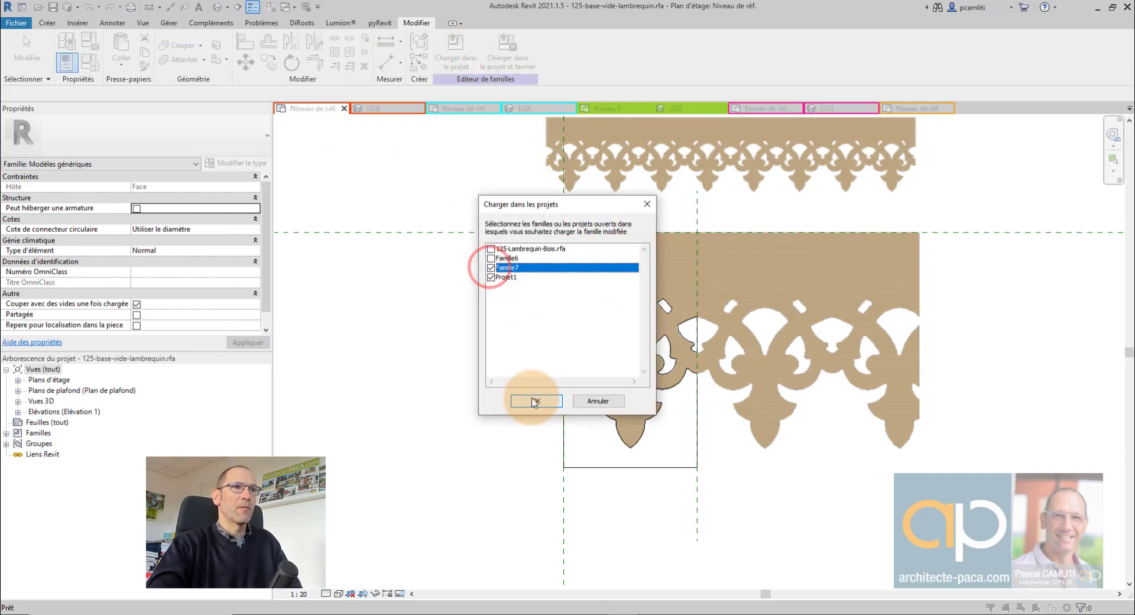
pyautogui.click(534, 401)
pyautogui.click(411, 190)
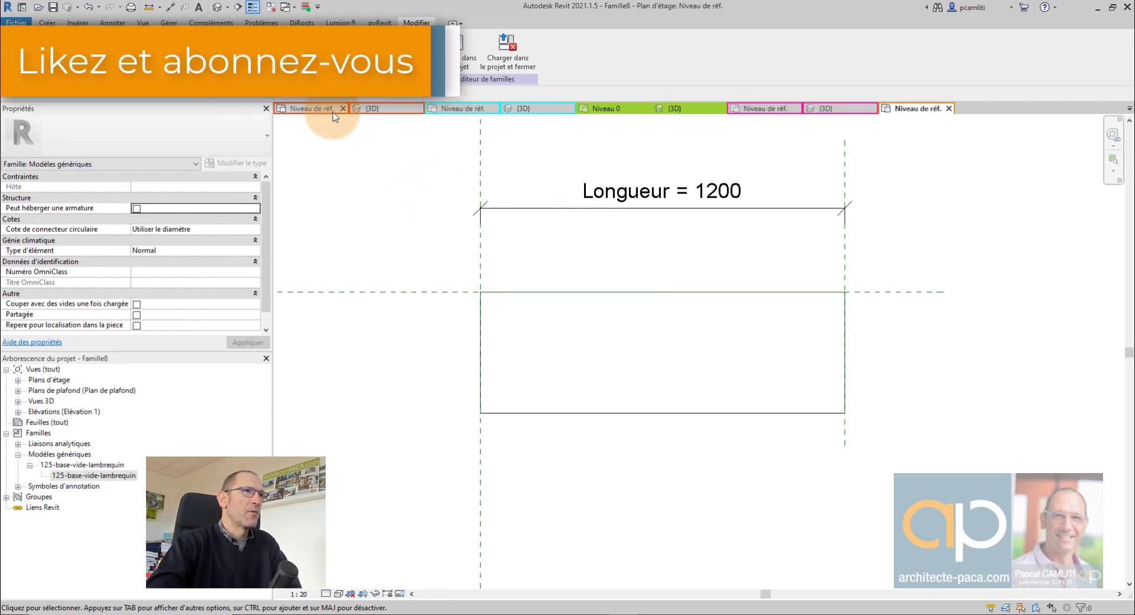
# Place the 125-base-vide-lambrequin void on the face at the panel's top-left corner.
pyautogui.moveTo(107, 476); pyautogui.dragTo(570, 334)
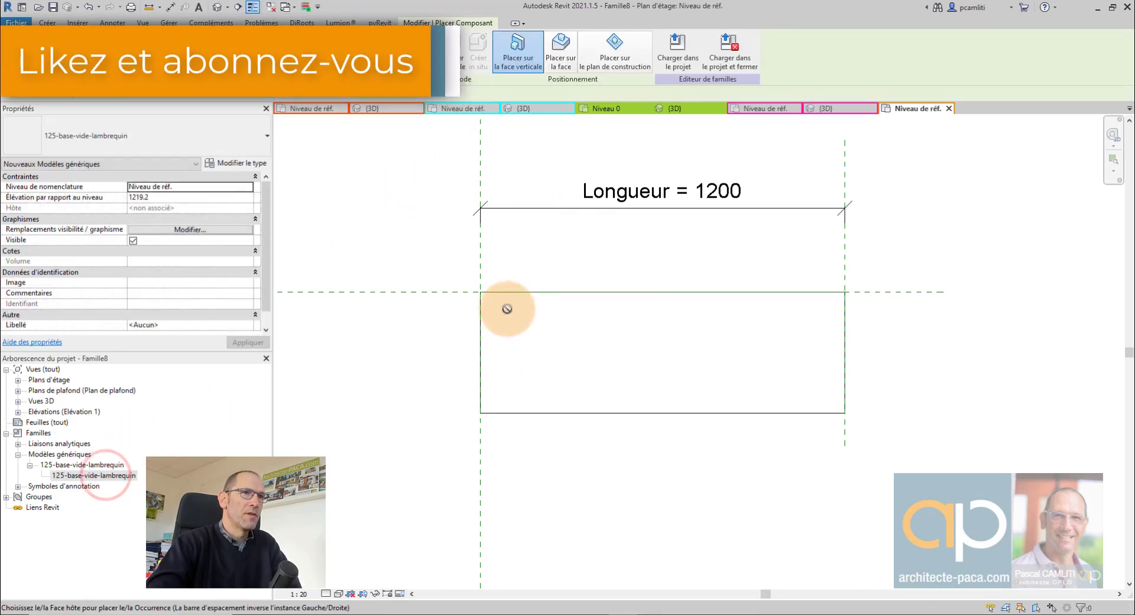
pyautogui.click(560, 59)
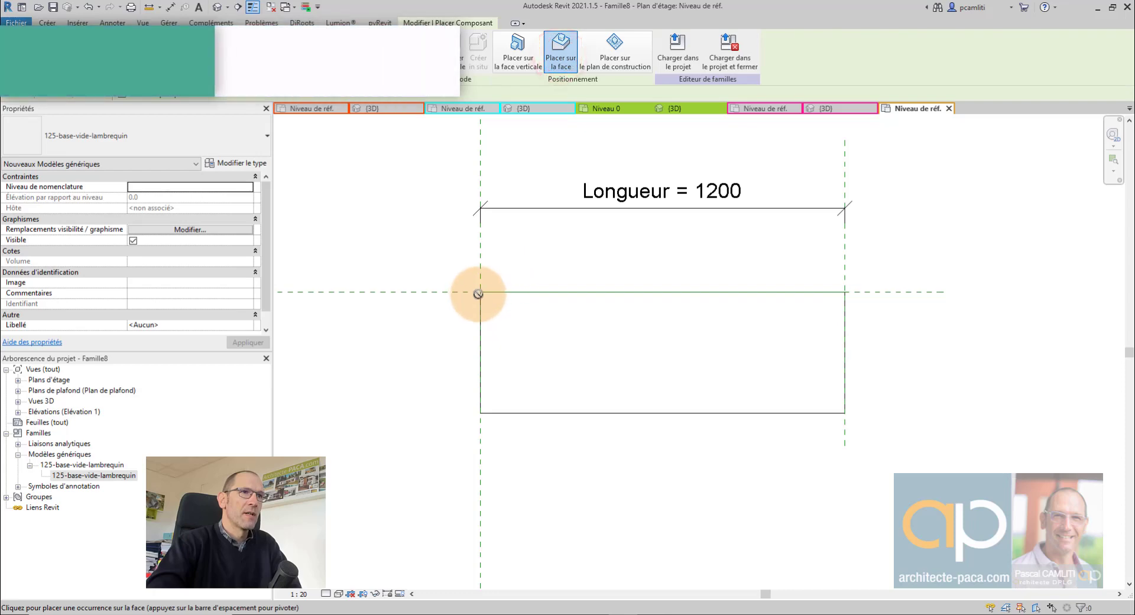
pyautogui.click(481, 292)
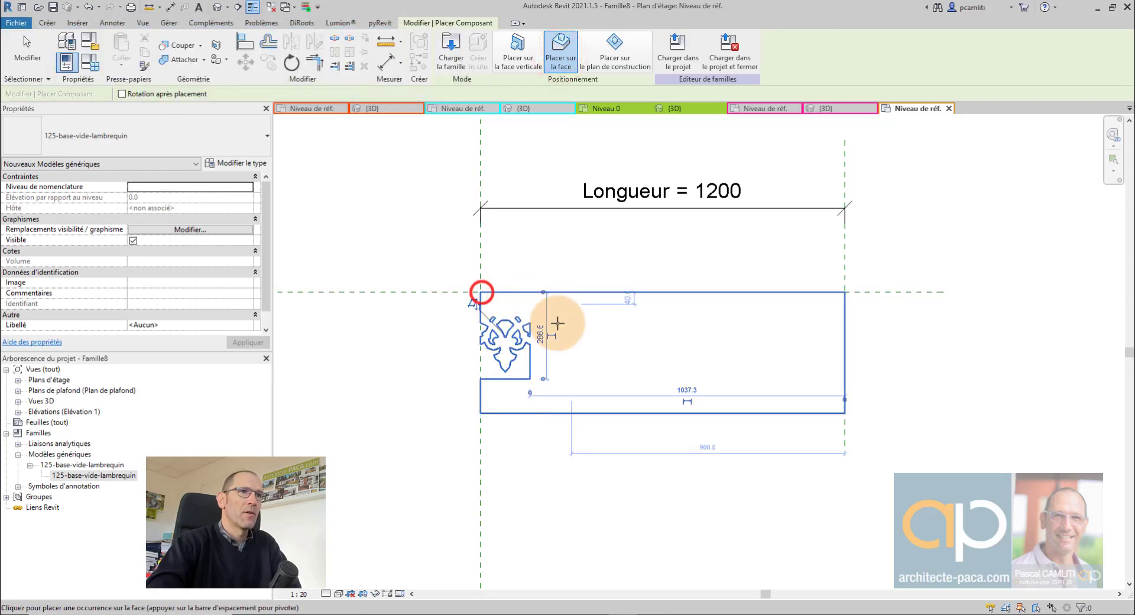
pyautogui.press('Escape')
pyautogui.press('Escape')
# Drag the panel extrusion's bottom edge up, narrowing it to 280.
pyautogui.click(615, 415)
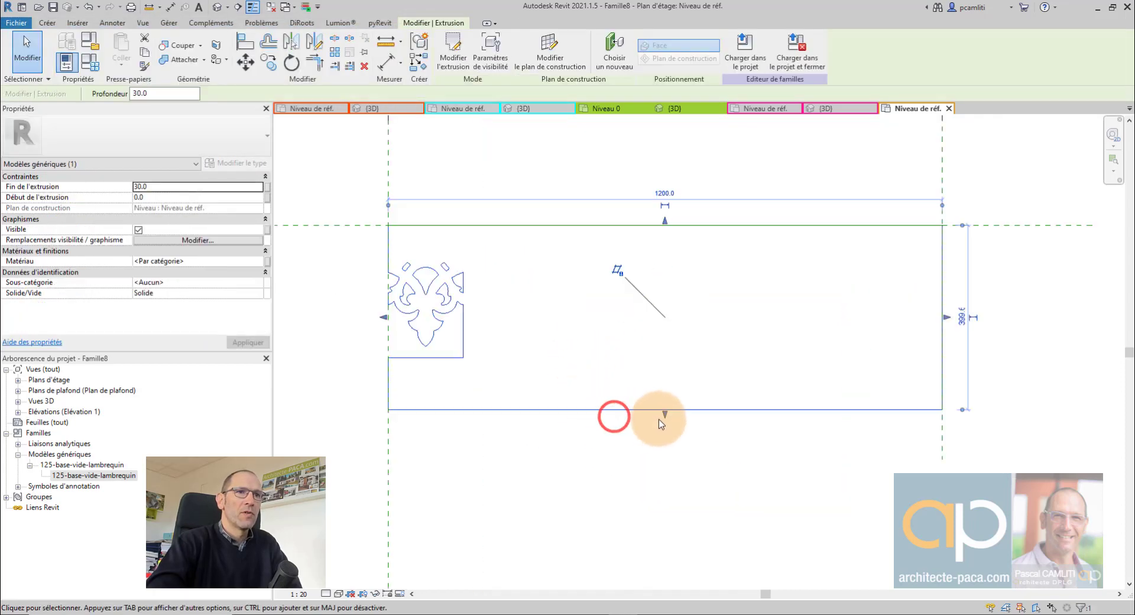
pyautogui.moveTo(661, 411); pyautogui.dragTo(662, 357)
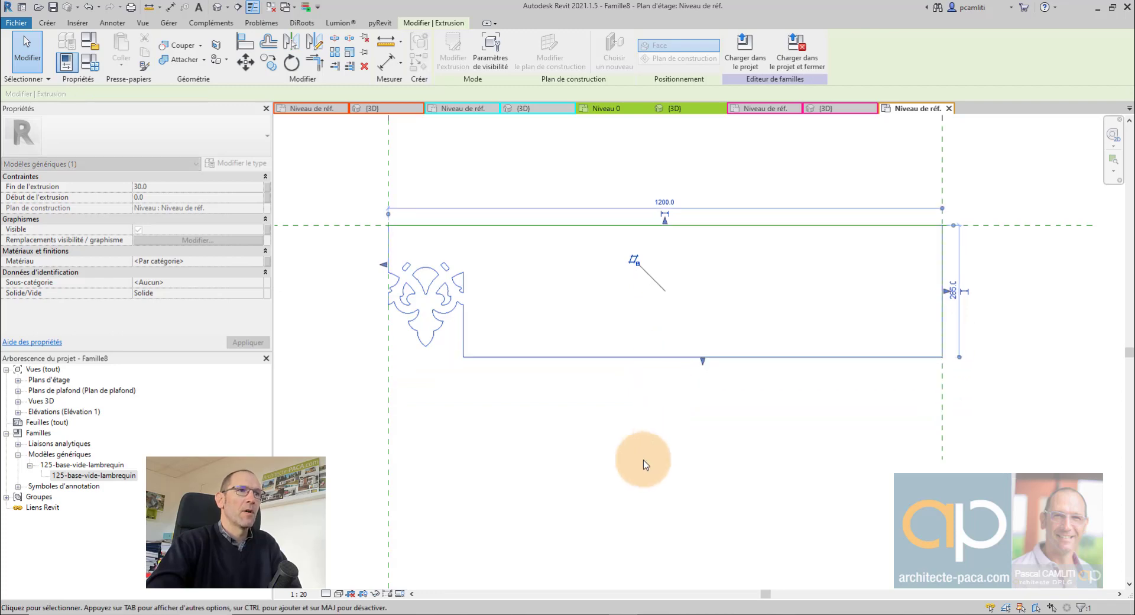
pyautogui.click(641, 459)
pyautogui.scroll(2, 494, 373)
# Array the placed void into 2 copies along the panel.
pyautogui.scroll(2, 489, 372)
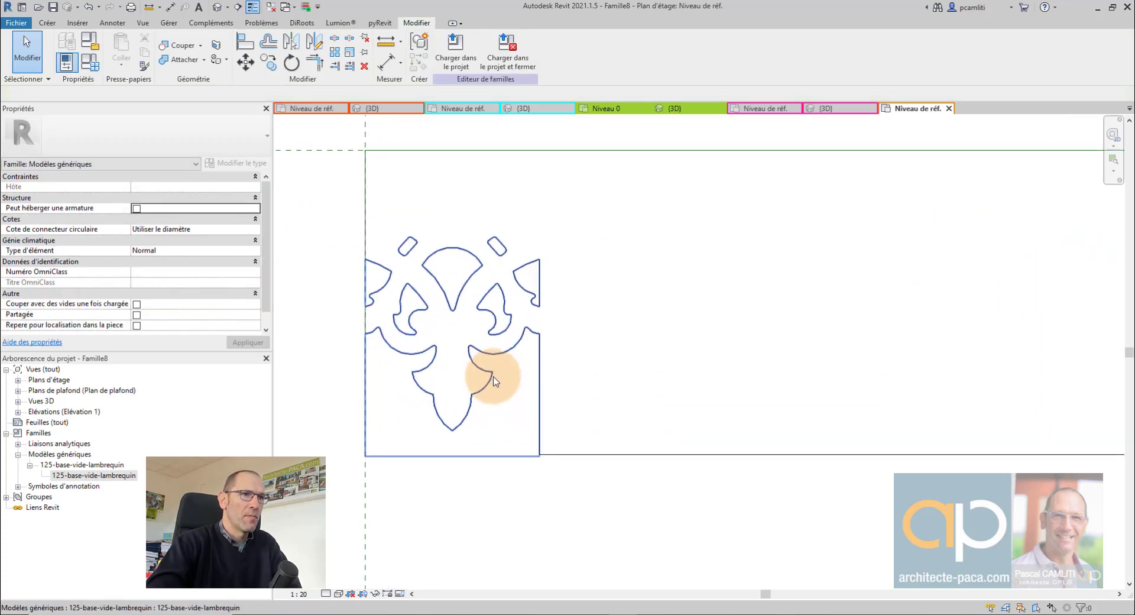
pyautogui.scroll(1, 579, 403)
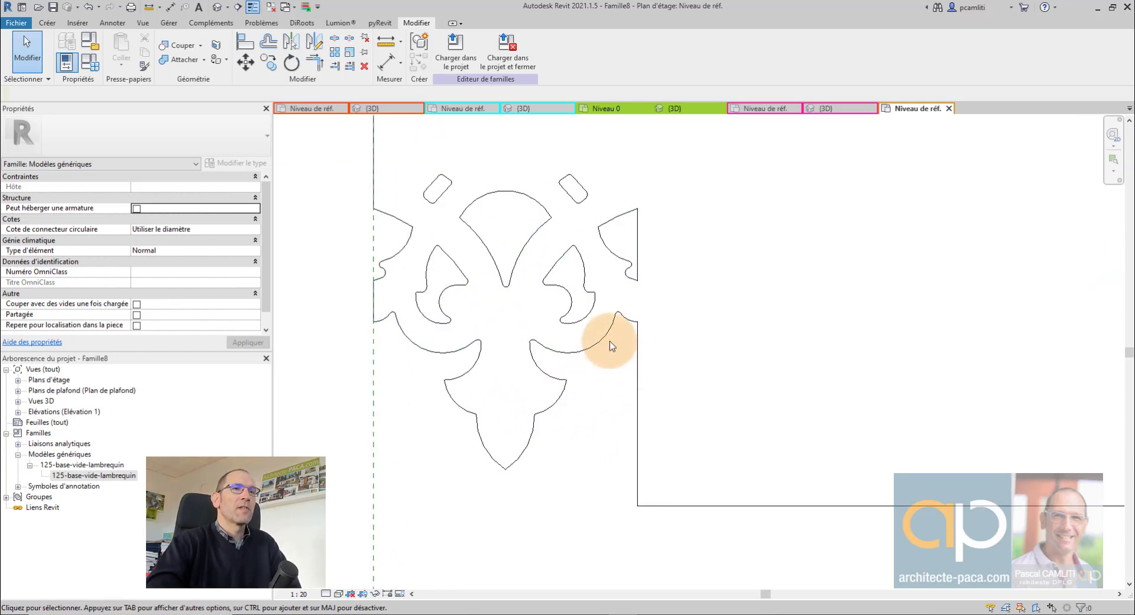
pyautogui.click(601, 339)
pyautogui.scroll(-2, 601, 339)
pyautogui.scroll(-2, 601, 339)
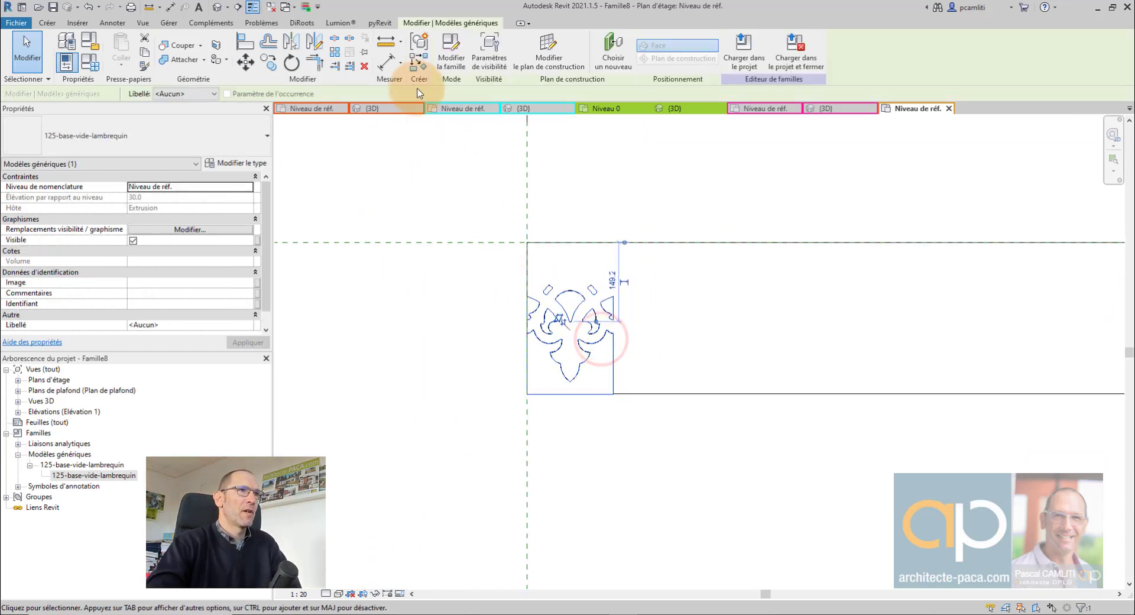
pyautogui.click(340, 53)
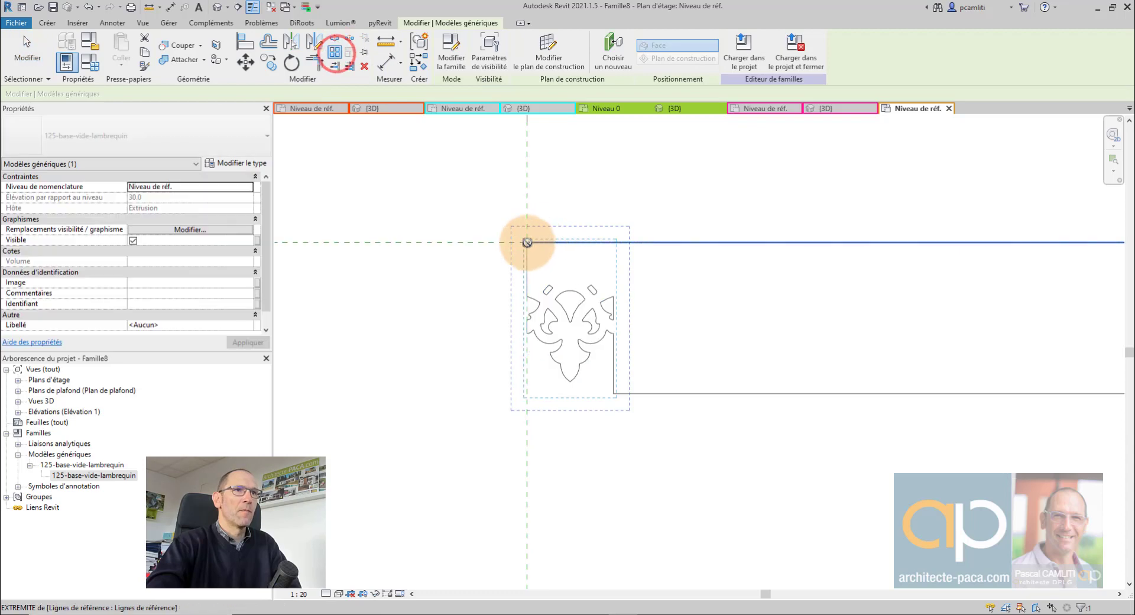
pyautogui.scroll(4, 527, 242)
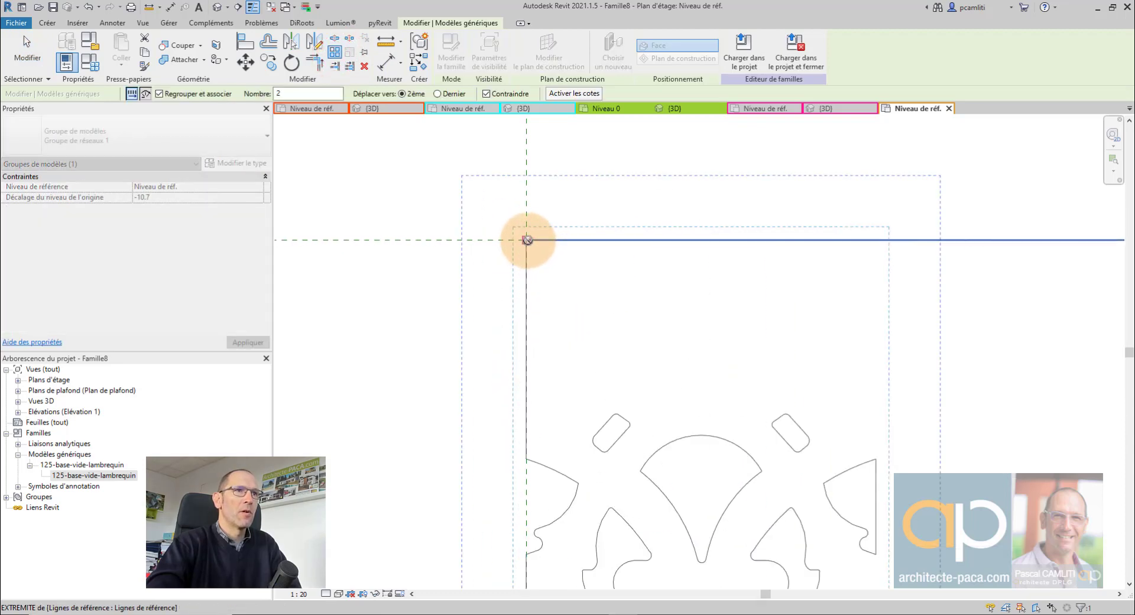
pyautogui.click(527, 240)
pyautogui.click(878, 242)
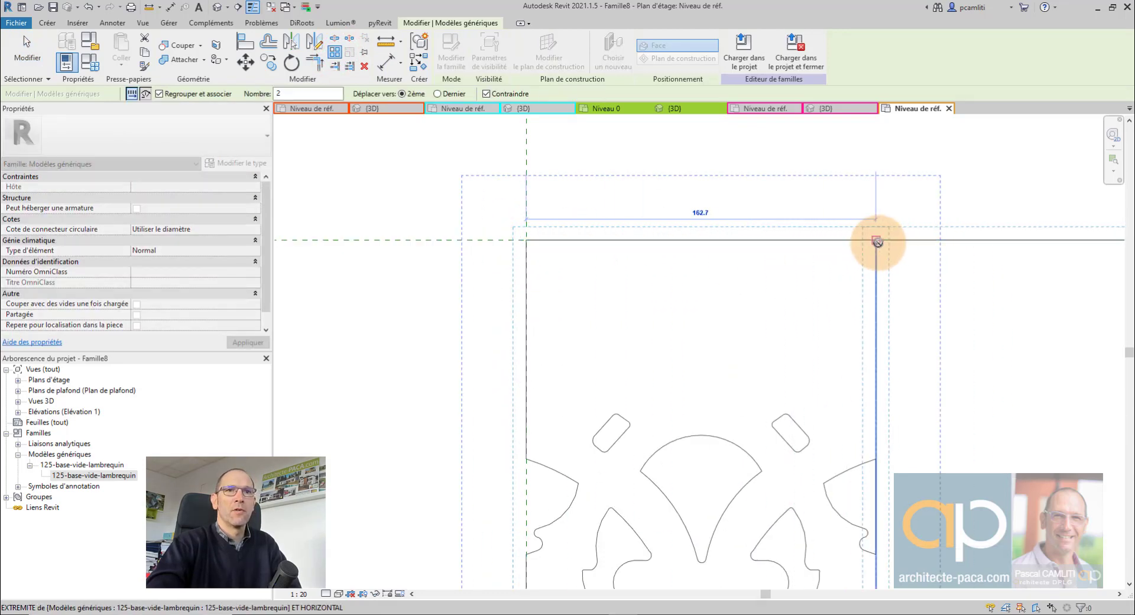
pyautogui.scroll(-3, 884, 261)
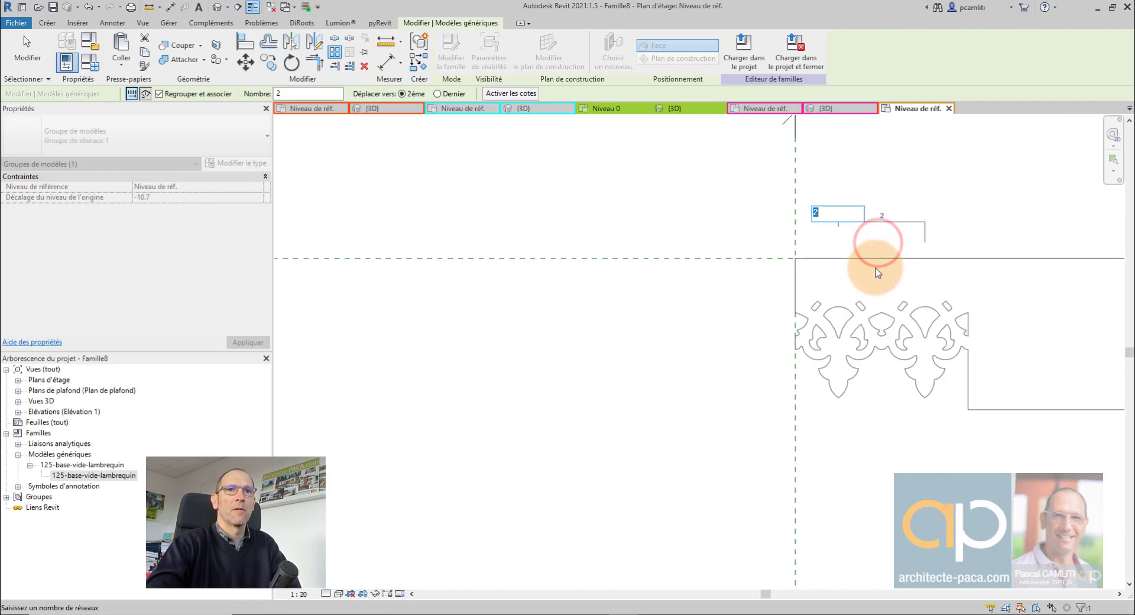
pyautogui.click(753, 322)
pyautogui.scroll(3, 768, 384)
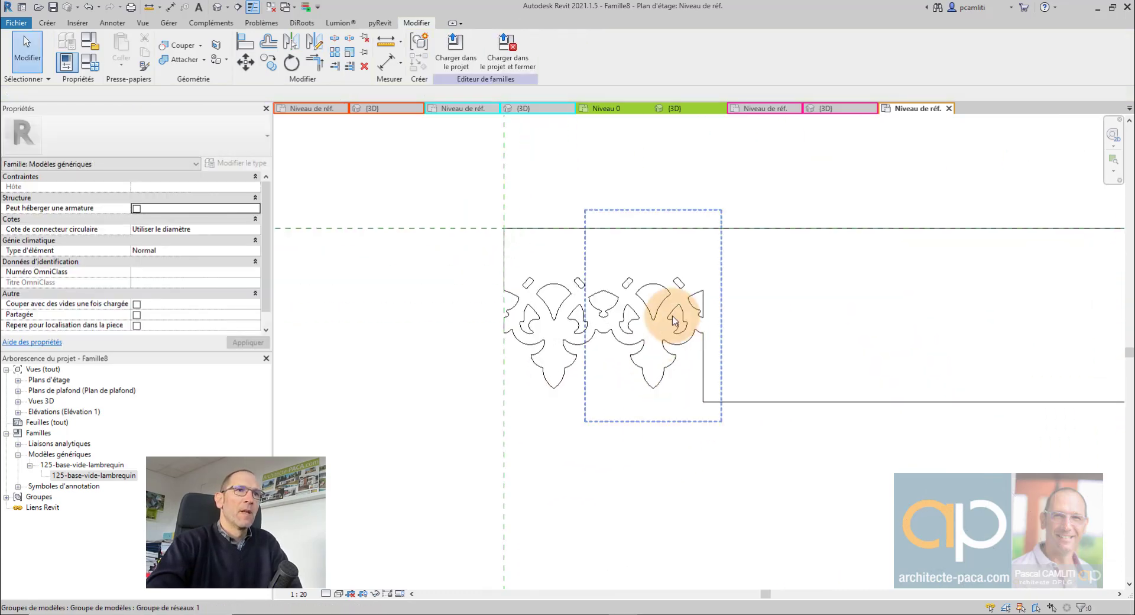
# Select the array's count and begin adding a new parameter for it.
pyautogui.click(672, 315)
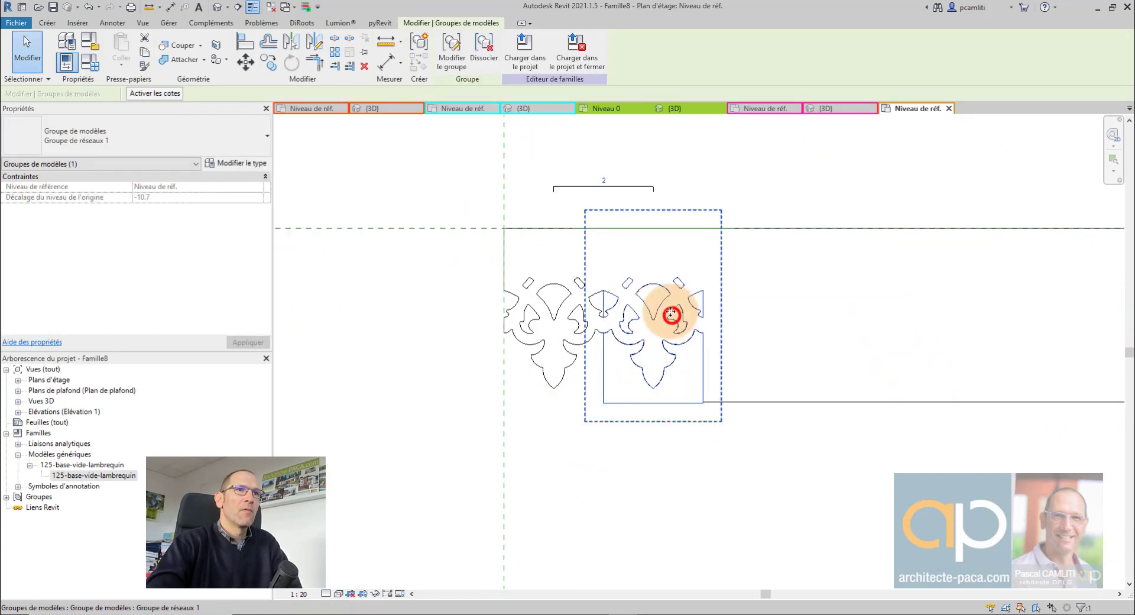
pyautogui.click(624, 190)
pyautogui.click(230, 94)
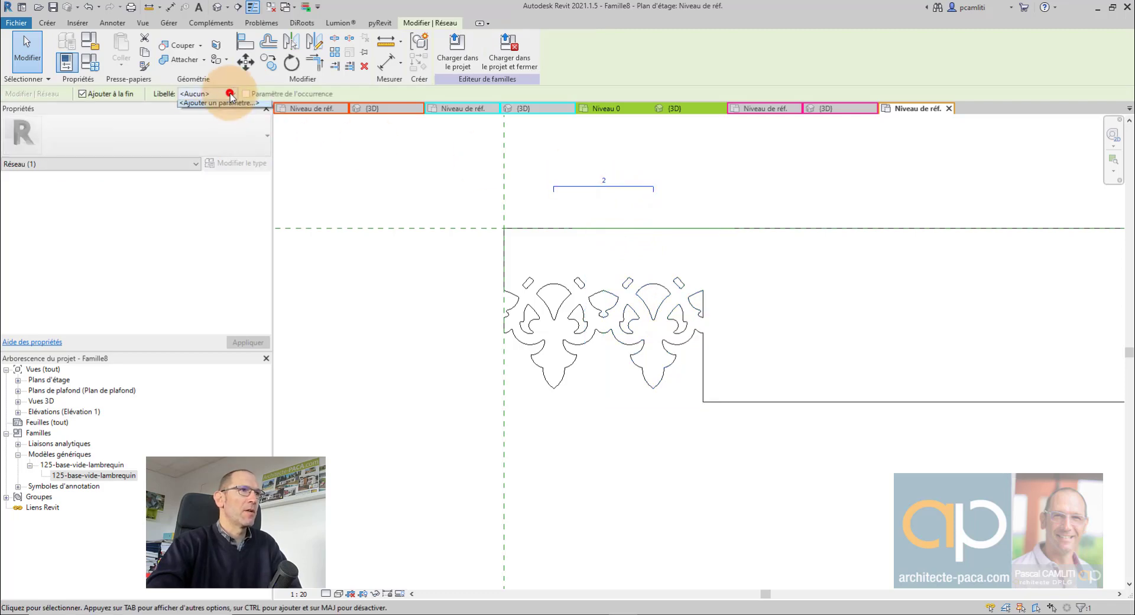
pyautogui.click(229, 115)
pyautogui.write('Nombre de percement')
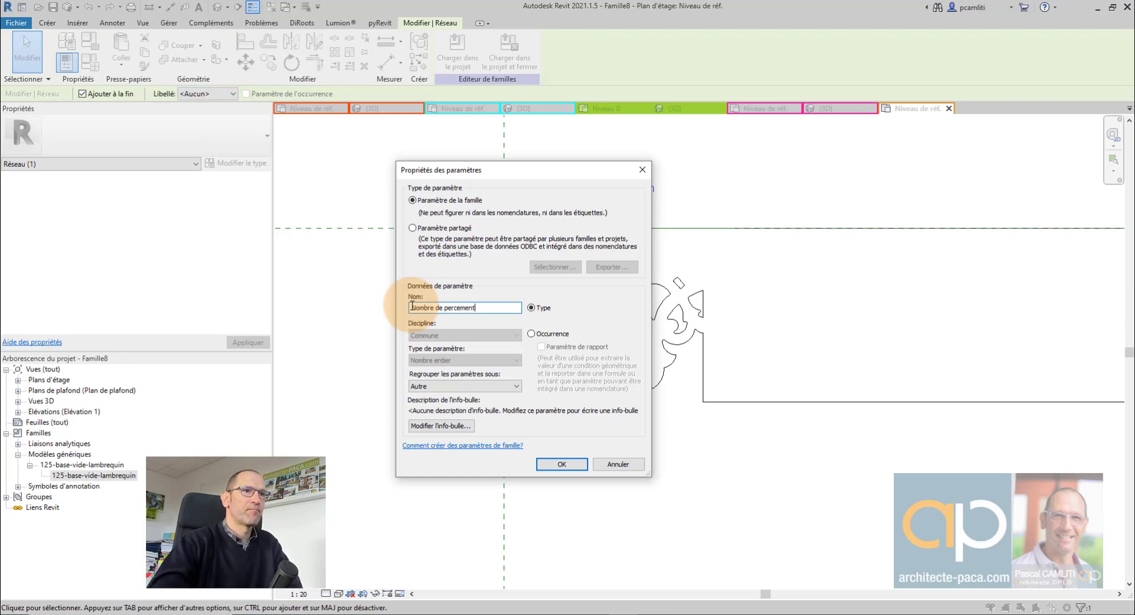
# Define Nombre de percement as an instance parameter grouped under Cotes.
pyautogui.click(530, 334)
pyautogui.click(497, 386)
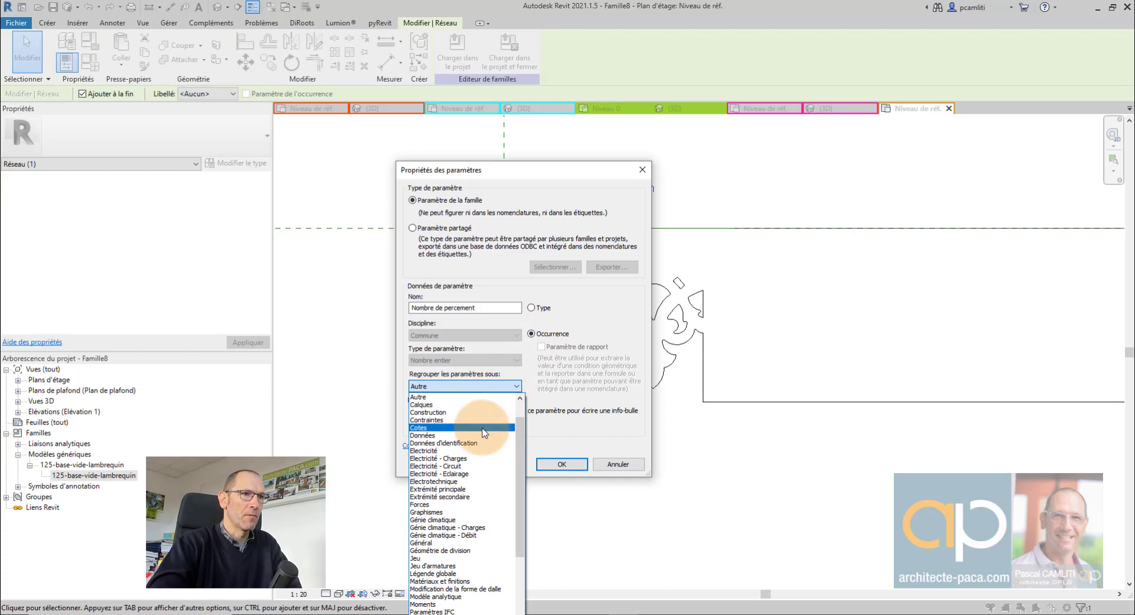
pyautogui.click(484, 428)
pyautogui.click(553, 464)
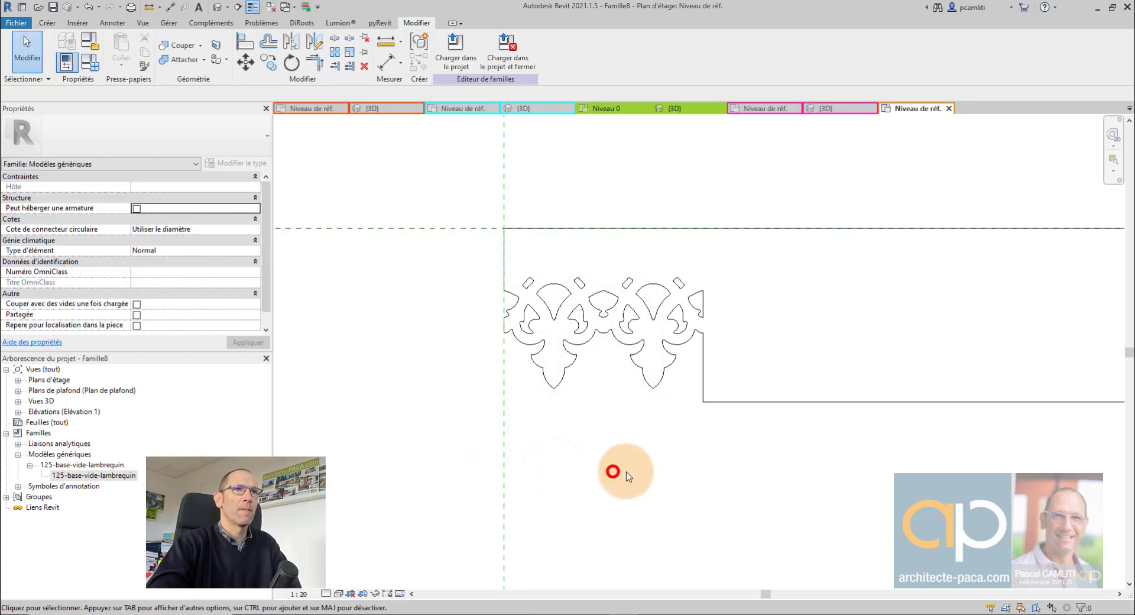
# Give Nombre de percement the formula Longueur / 163 mm, yielding 7 cut-outs.
pyautogui.click(97, 67)
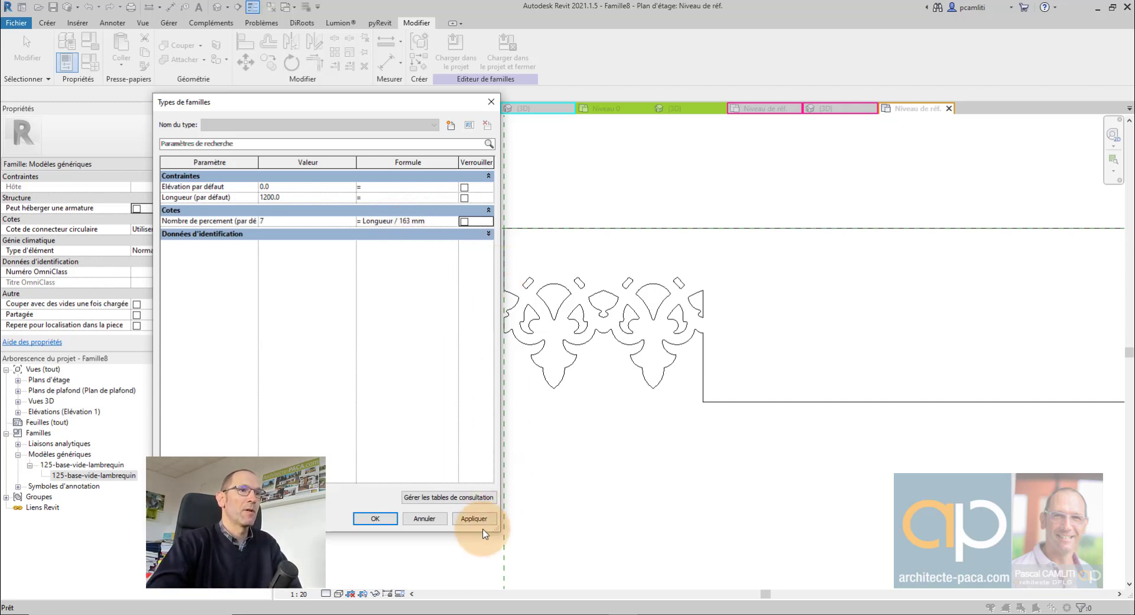
pyautogui.click(482, 518)
pyautogui.click(375, 518)
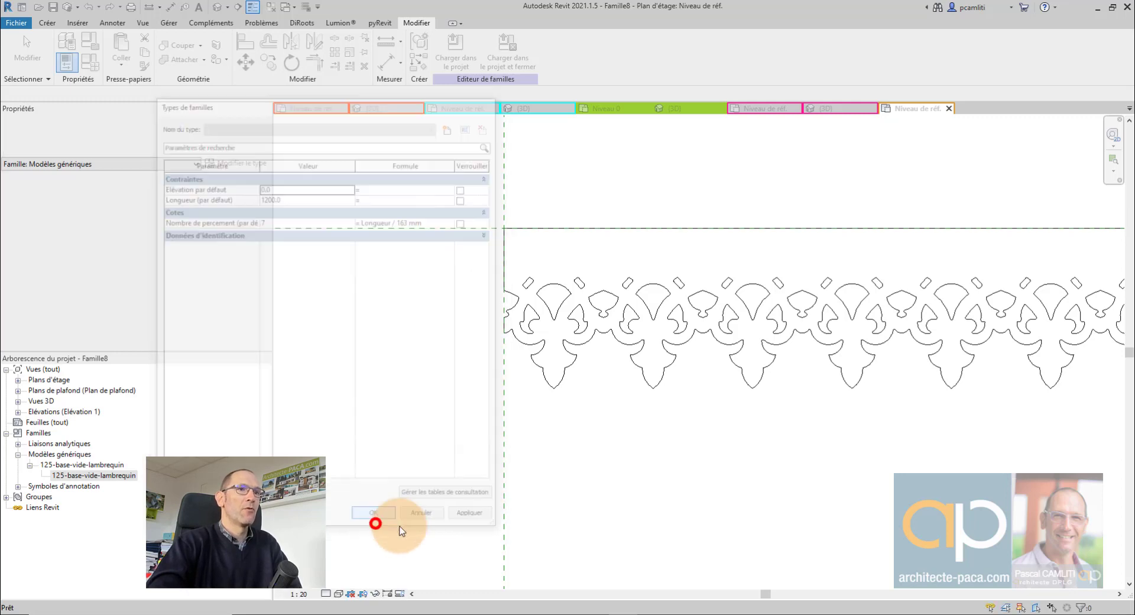
pyautogui.scroll(-3, 608, 509)
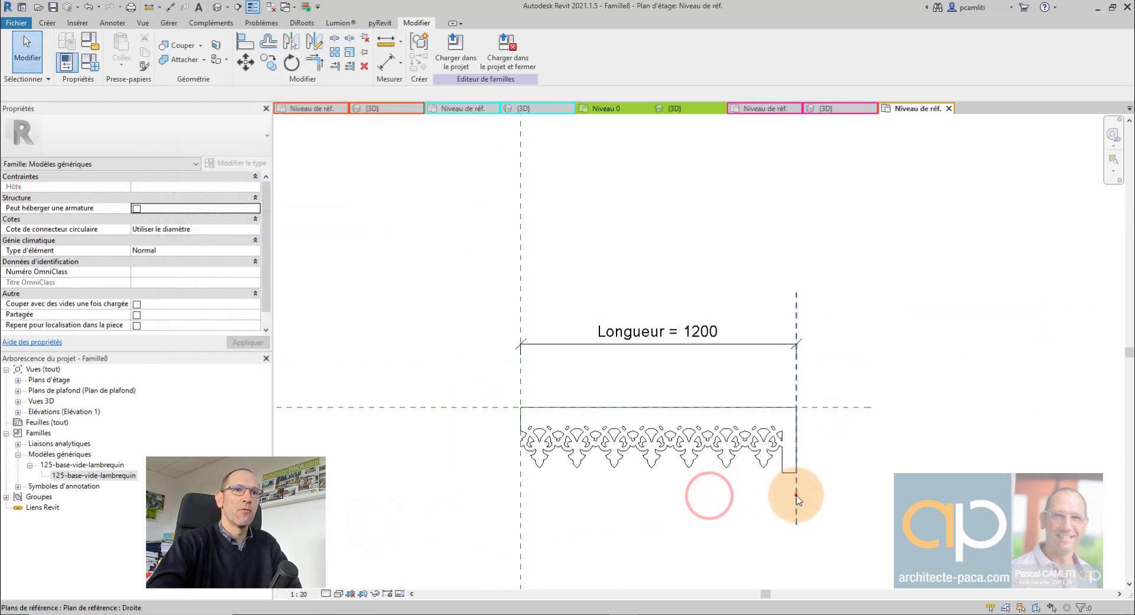
# Stretch the Droite reference plane so the lambrequin length reads 1290.
pyautogui.click(797, 495)
pyautogui.scroll(2, 797, 496)
pyautogui.moveTo(797, 495); pyautogui.dragTo(827, 495)
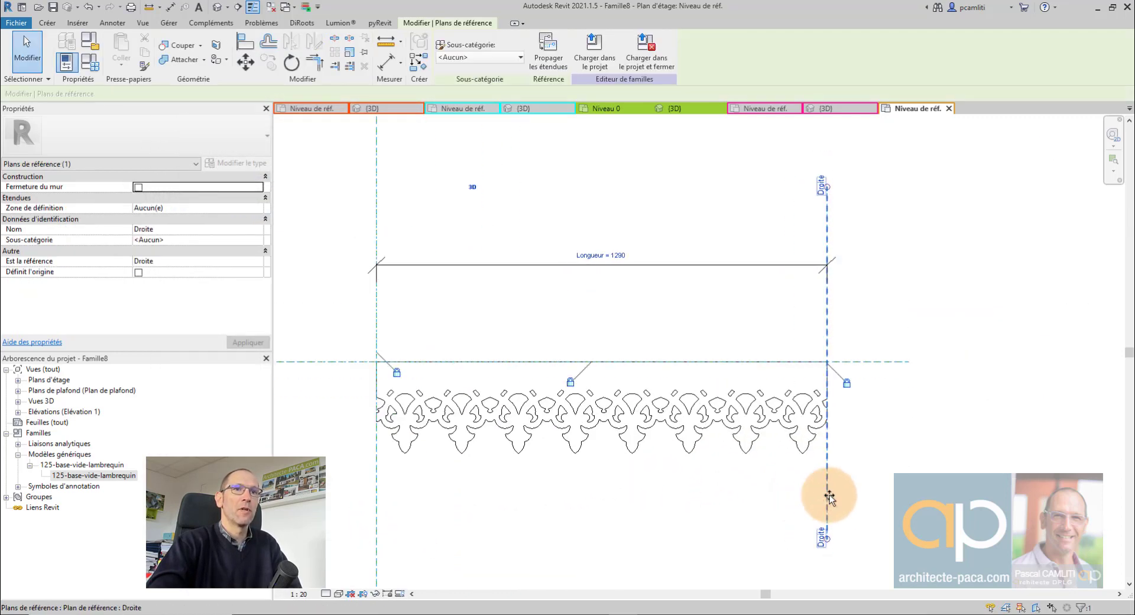
pyautogui.click(875, 492)
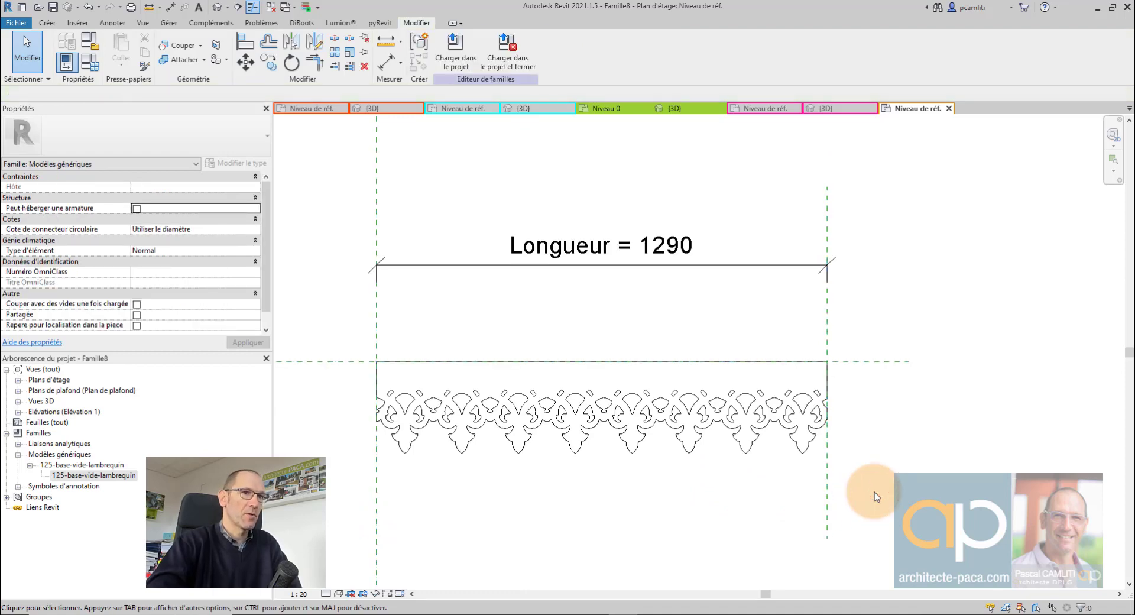
# Link the panel's material to a new Matériau Lambrequin type parameter.
pyautogui.click(703, 361)
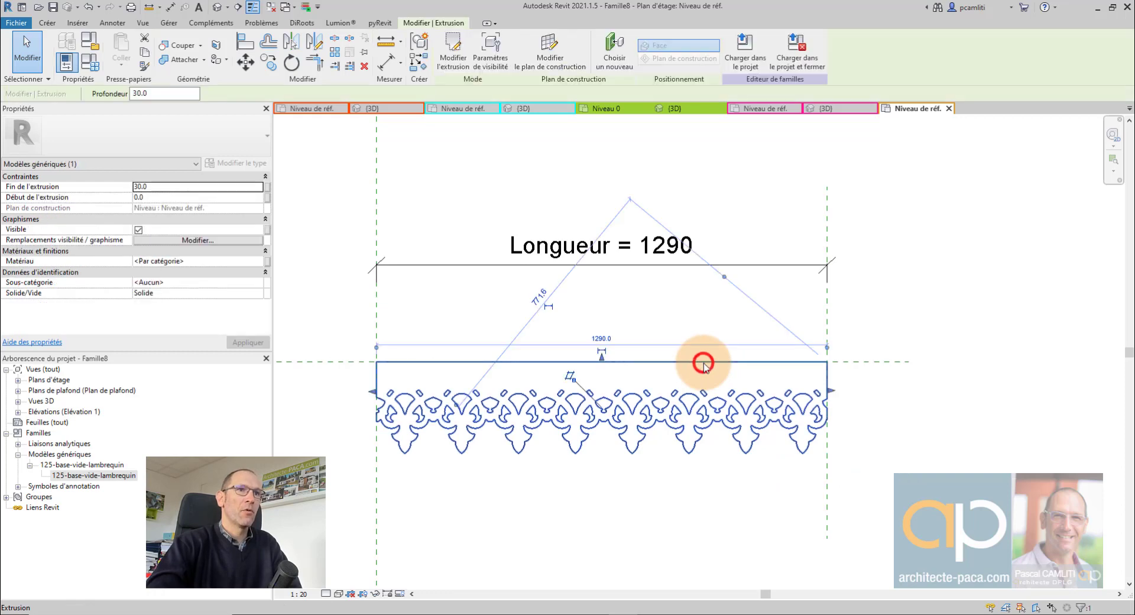
pyautogui.click(266, 260)
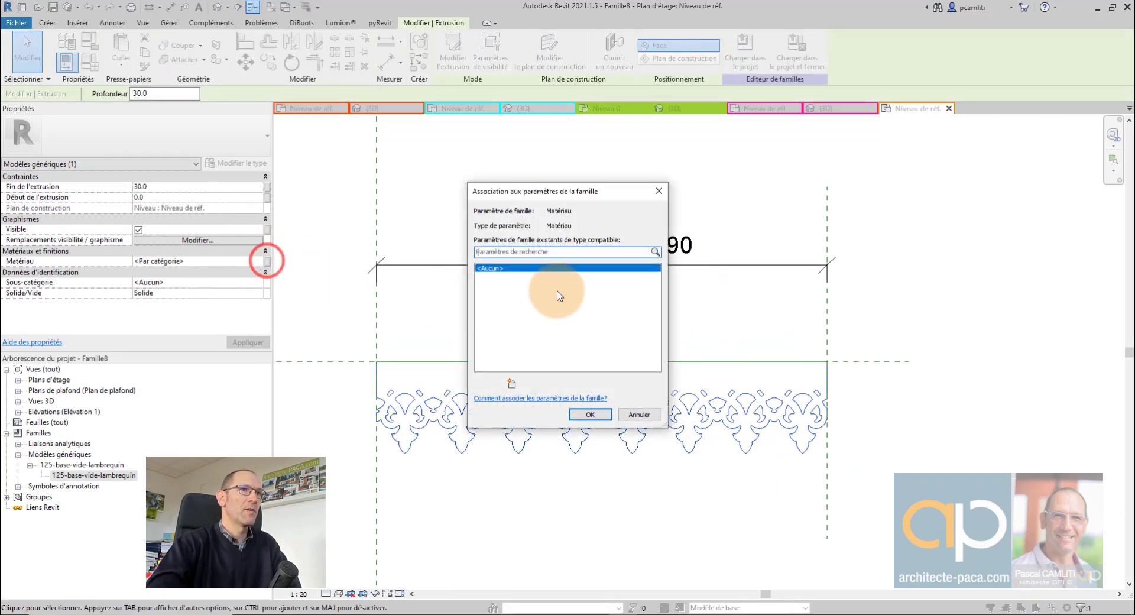
pyautogui.click(507, 388)
pyautogui.write('Matériau Lambrequin')
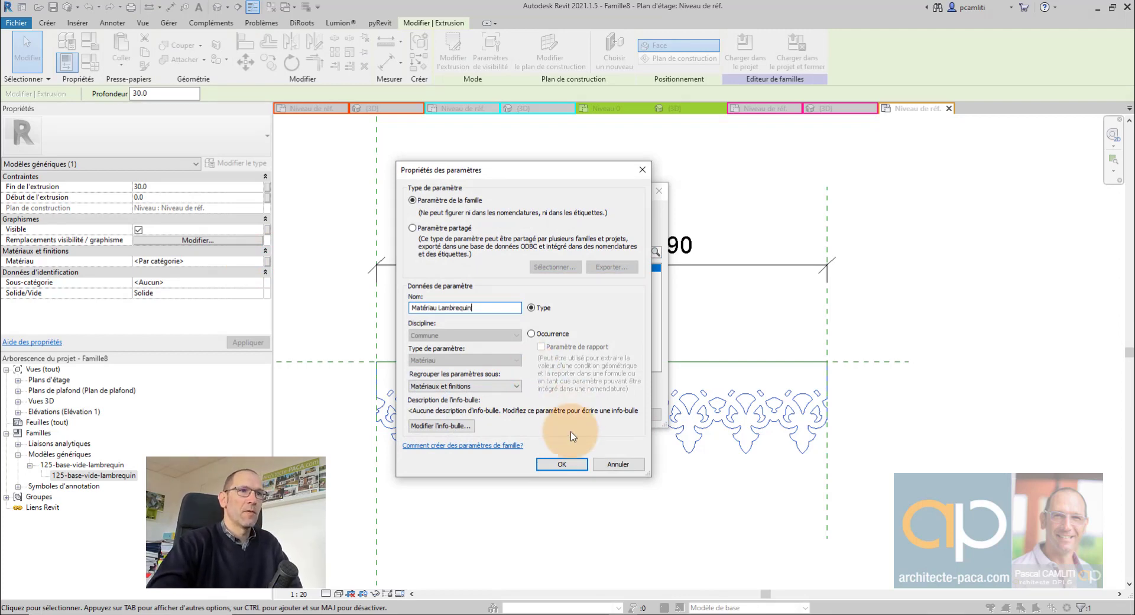
pyautogui.click(562, 464)
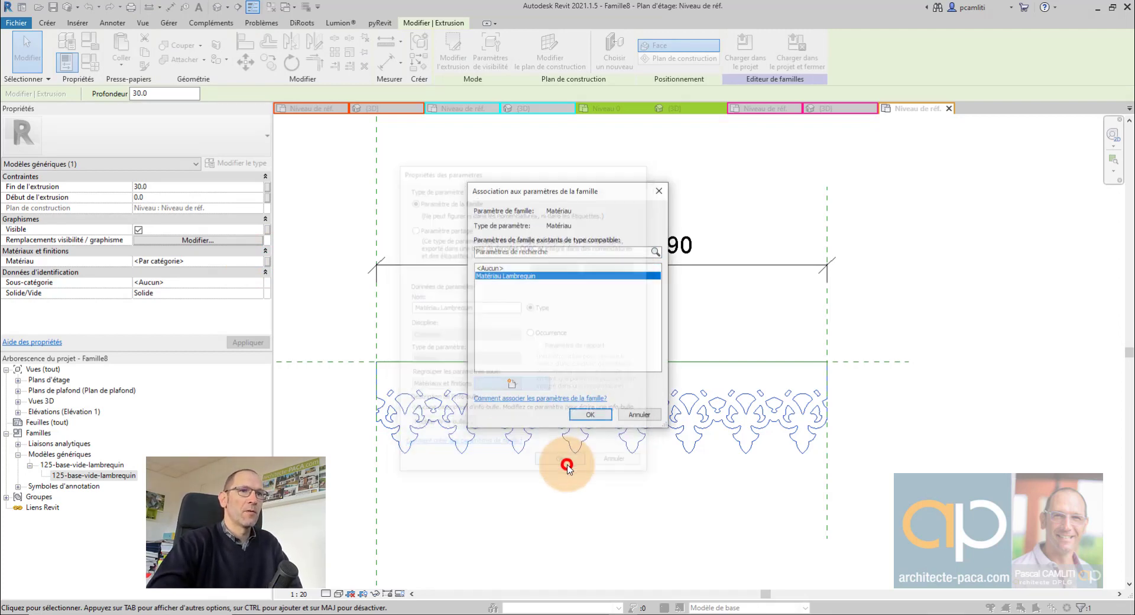
pyautogui.click(597, 413)
pyautogui.click(625, 477)
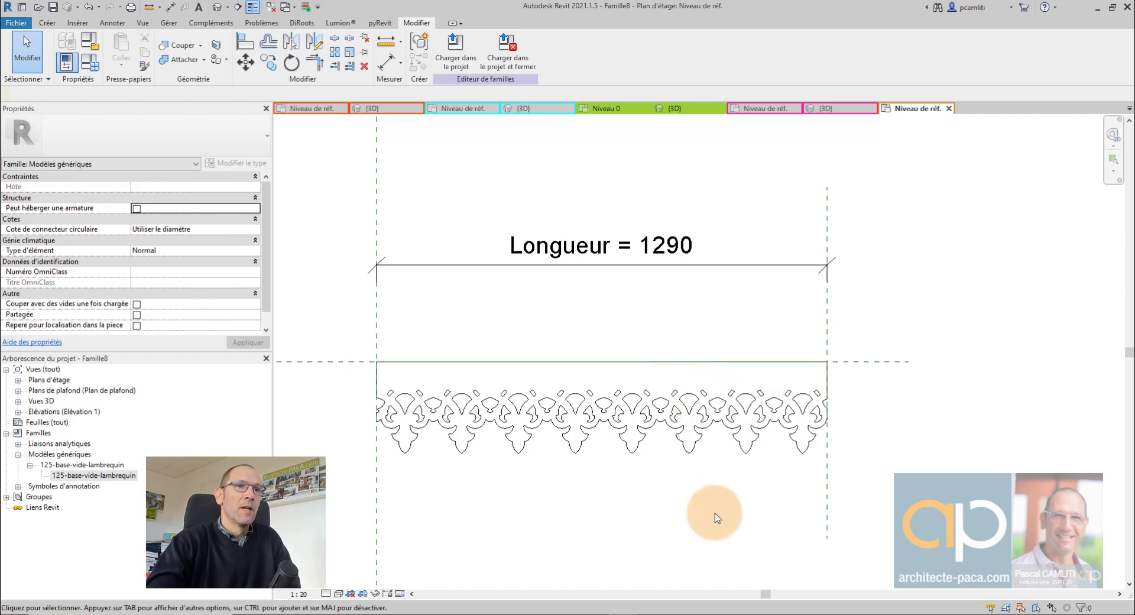
pyautogui.moveTo(717, 518); pyautogui.dragTo(836, 431, button='middle')
pyautogui.scroll(2, 828, 426)
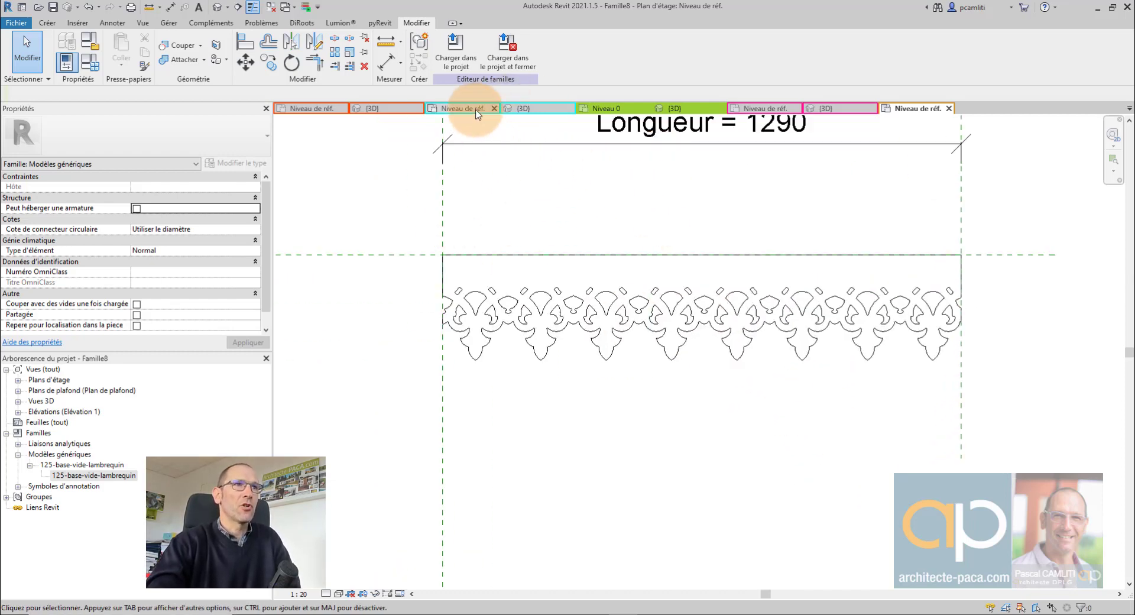
# View the lambrequin family in 3D, then Projet1's 3D view showing it along the wall.
pyautogui.click(525, 108)
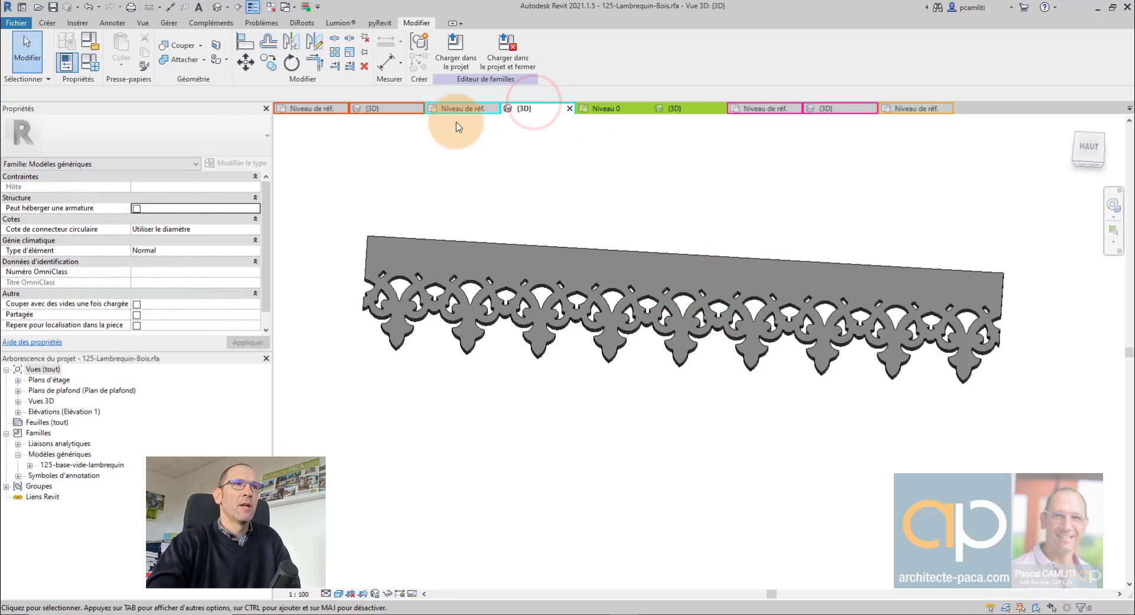
pyautogui.click(692, 110)
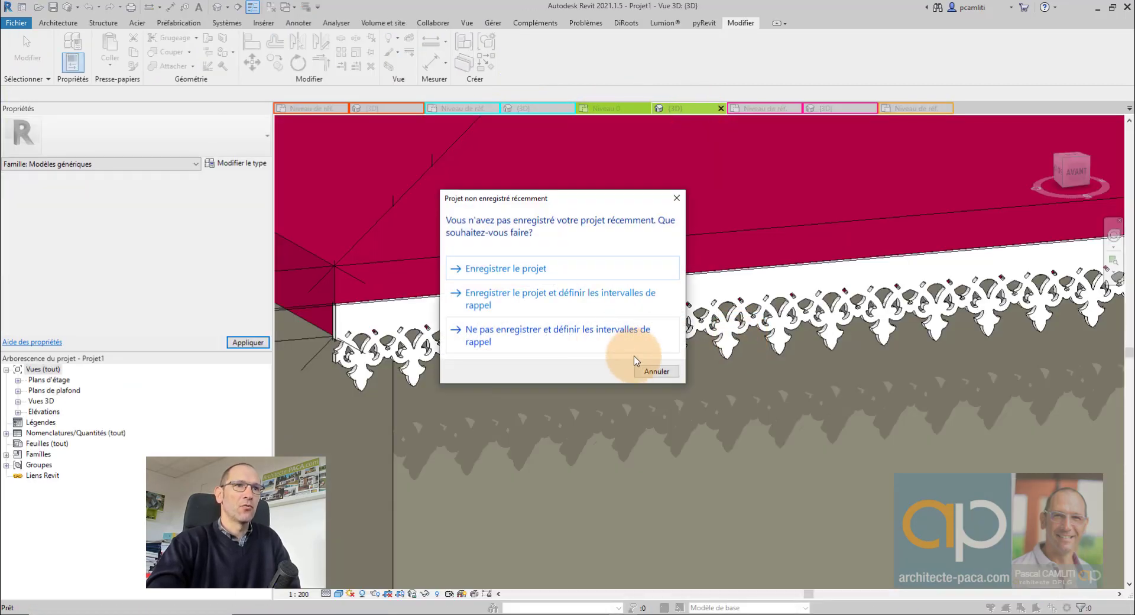
pyautogui.click(642, 367)
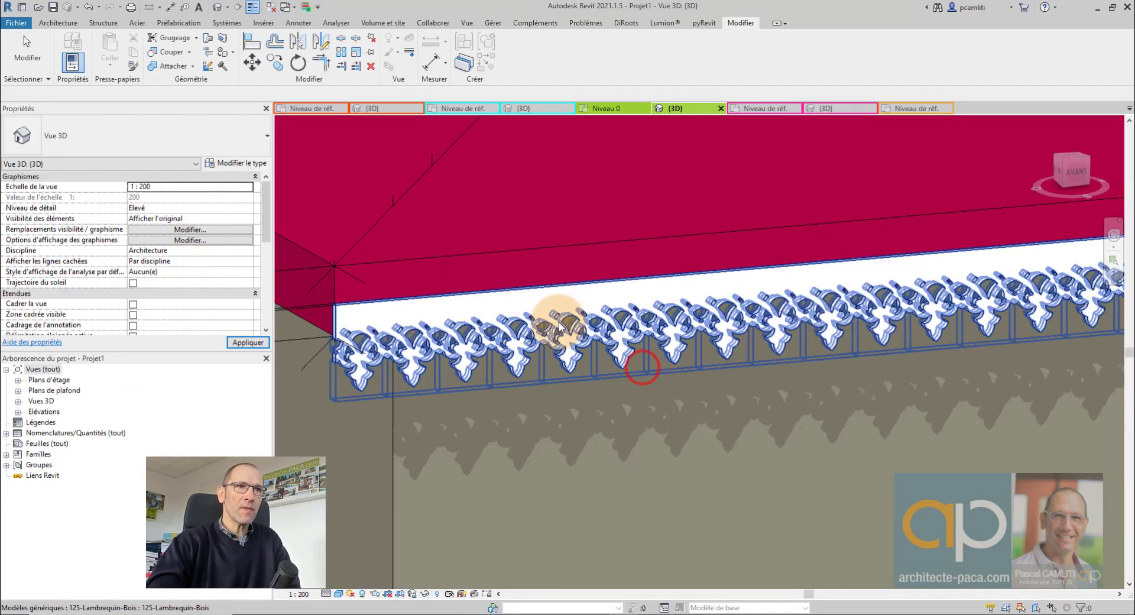
pyautogui.scroll(-2, 559, 327)
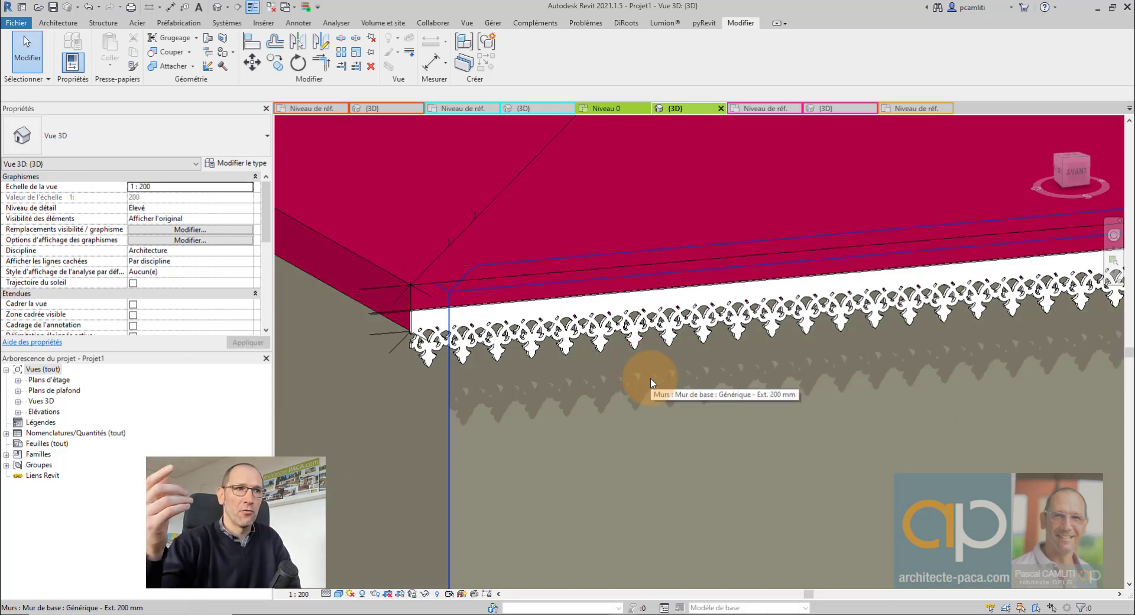
pyautogui.scroll(-1, 650, 378)
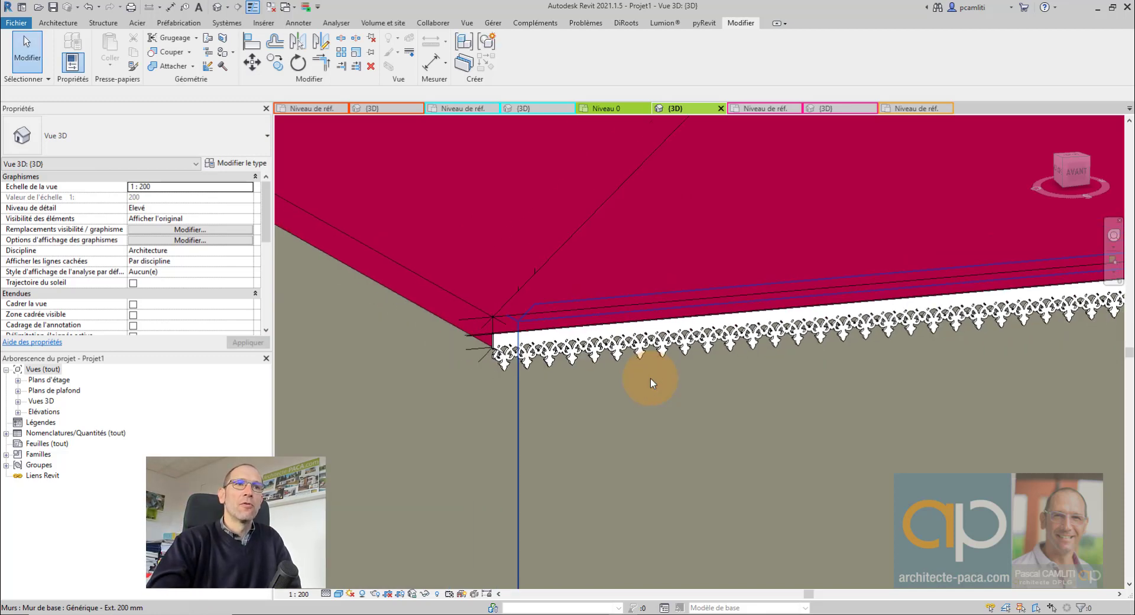
pyautogui.scroll(3, 650, 358)
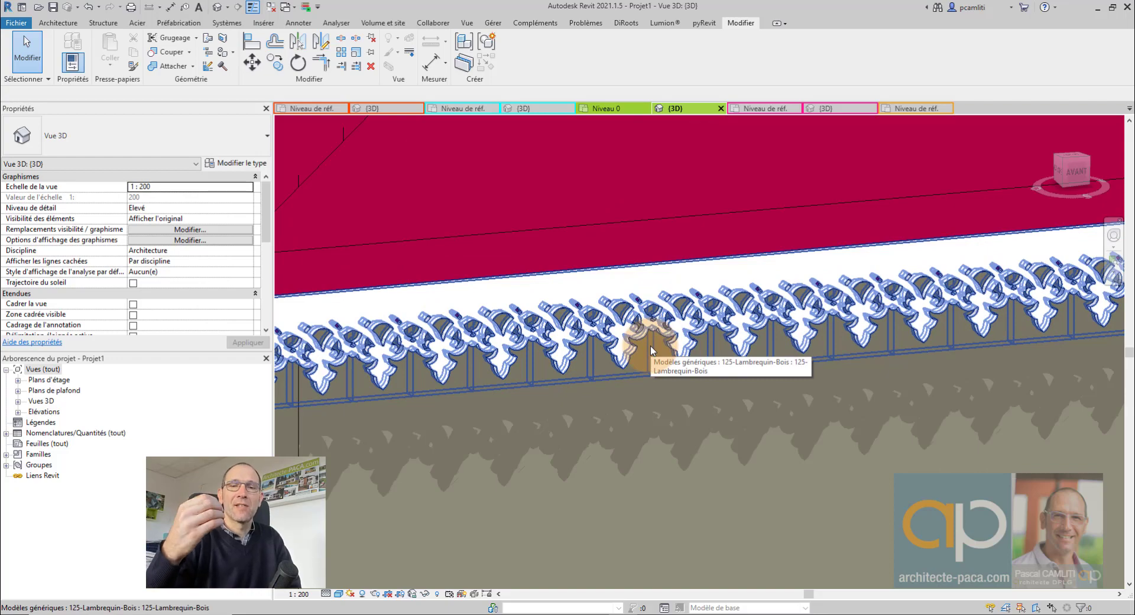